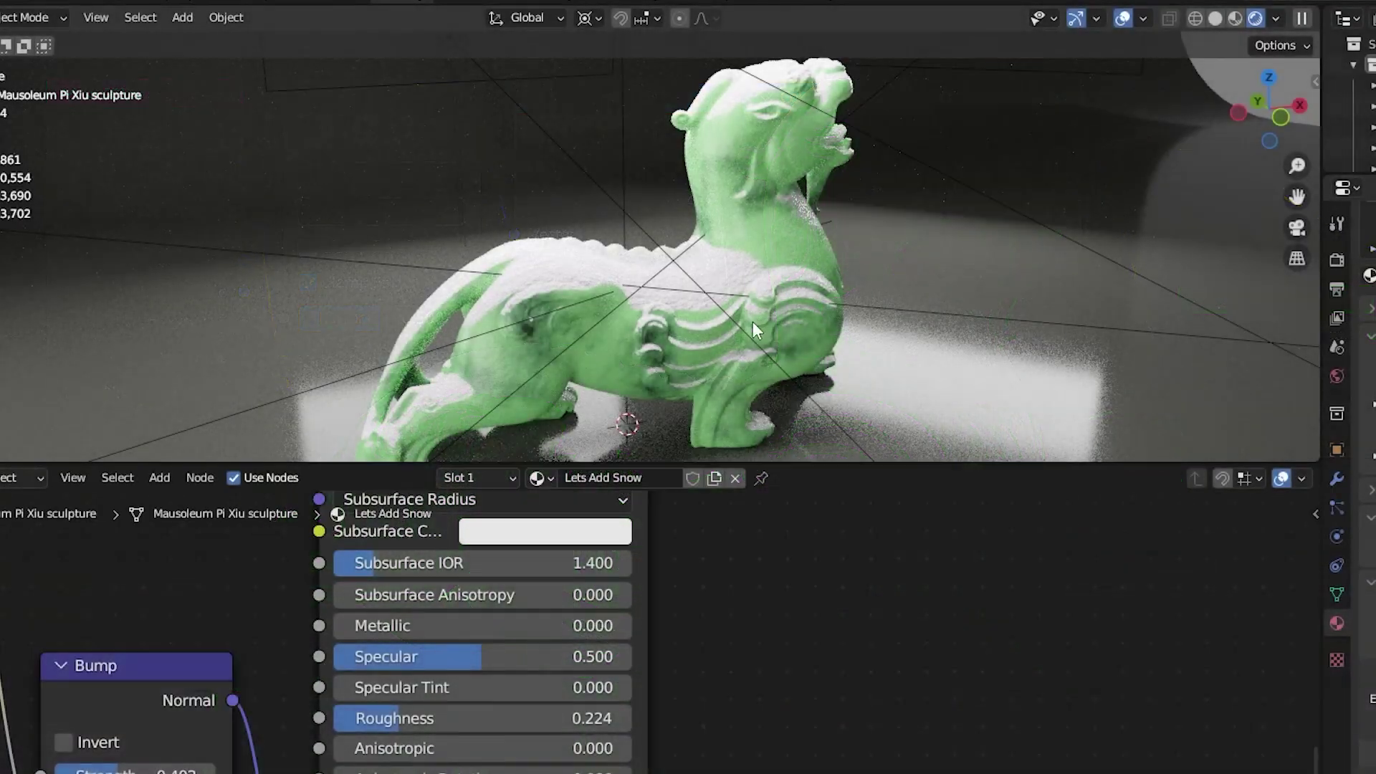
# - Examine the snow-covered Pi Xiu sculpture in the viewport and in the finished render, and close the render window
pyautogui.moveTo(753, 322)
pyautogui.mouseDown(button='middle')
pyautogui.moveTo(578, 355)
pyautogui.moveTo(734, 329)
pyautogui.moveTo(674, 304)
pyautogui.moveTo(617, 313)
pyautogui.mouseUp(button='middle')
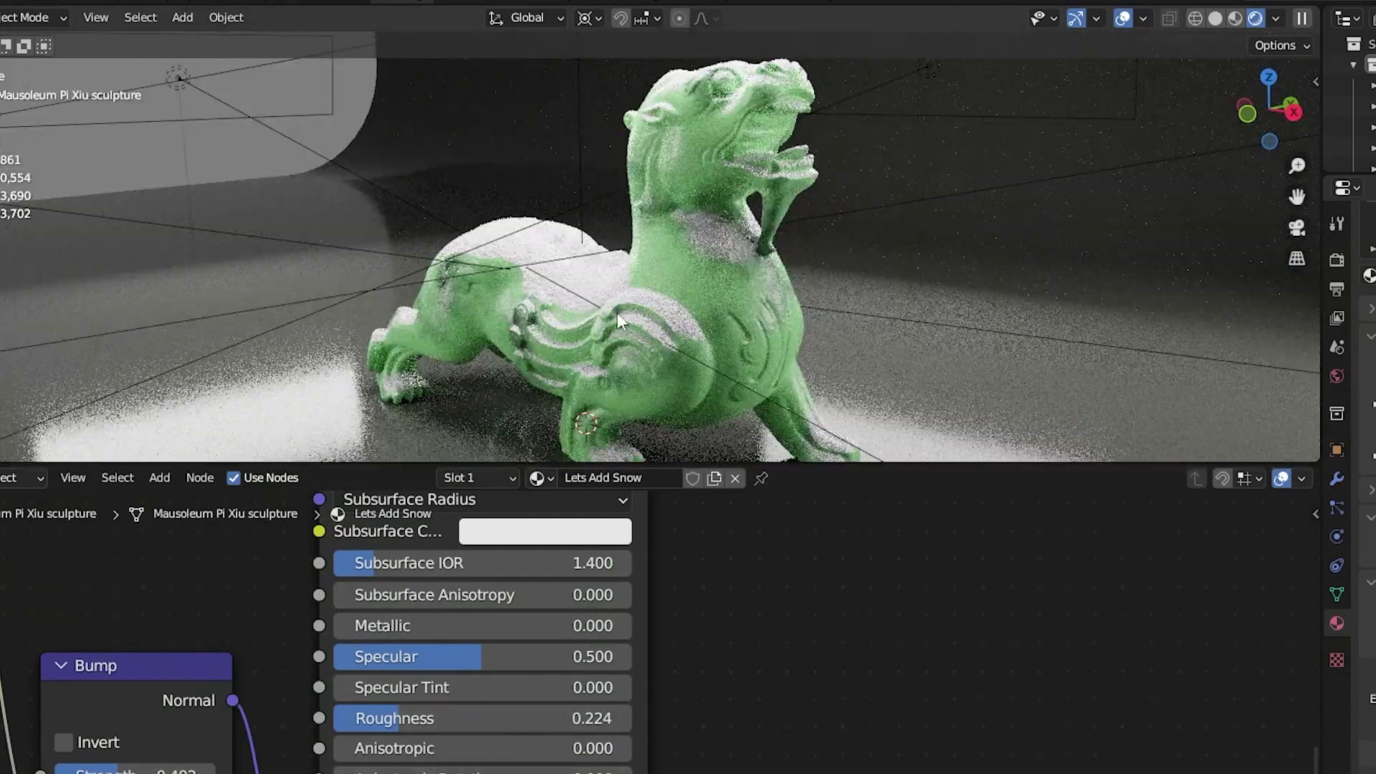
pyautogui.moveTo(149, 563); pyautogui.dragTo(788, 746, button='middle')
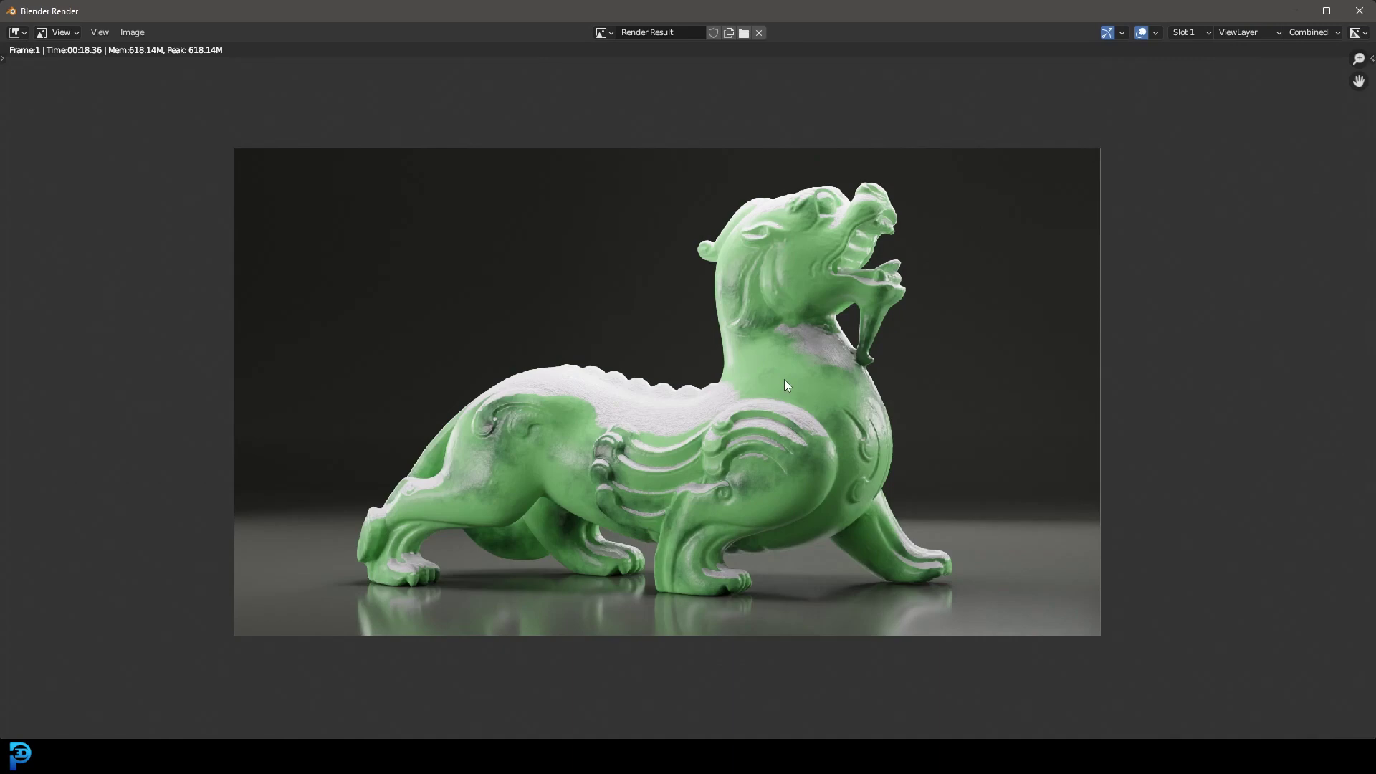
pyautogui.moveTo(968, 215); pyautogui.dragTo(967, 169, button='middle')
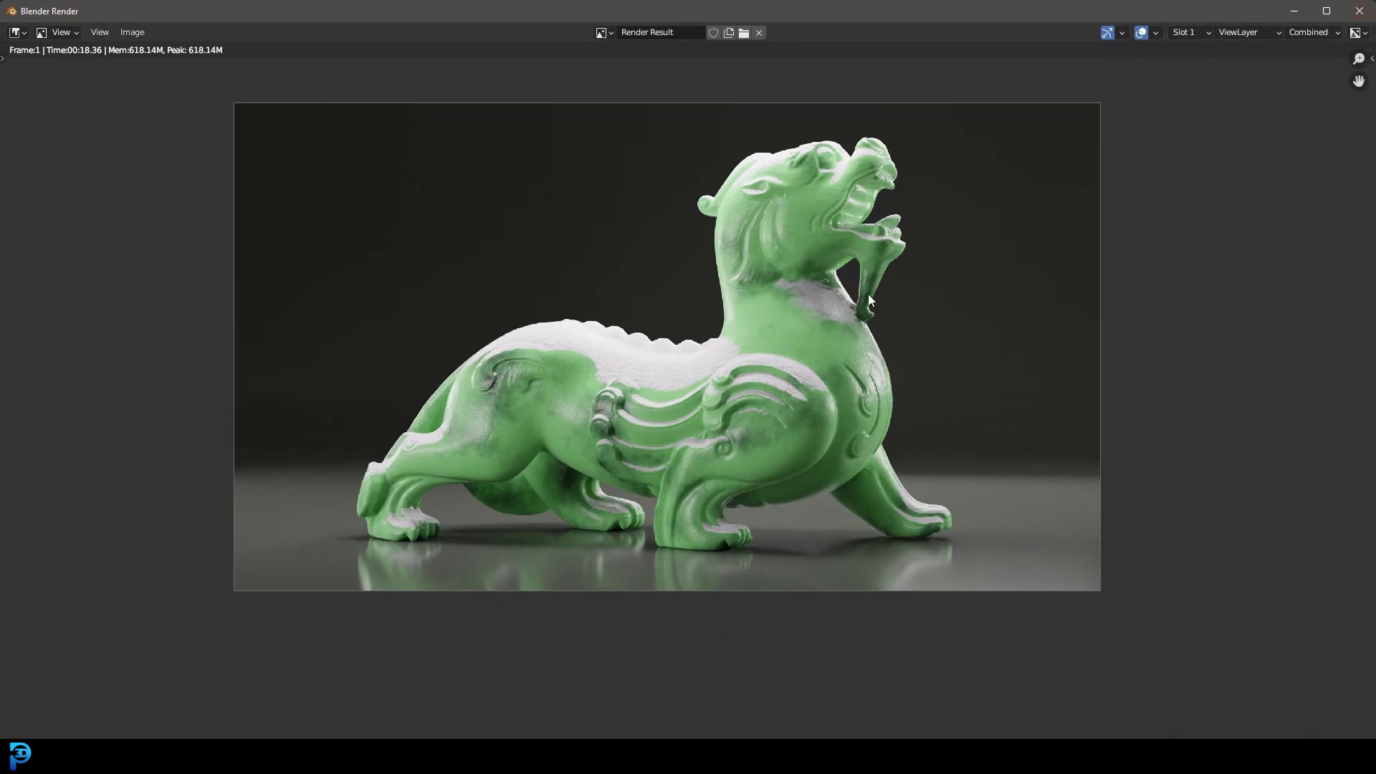
pyautogui.scroll(2, 778, 206)
pyautogui.moveTo(780, 207); pyautogui.dragTo(783, 236, button='middle')
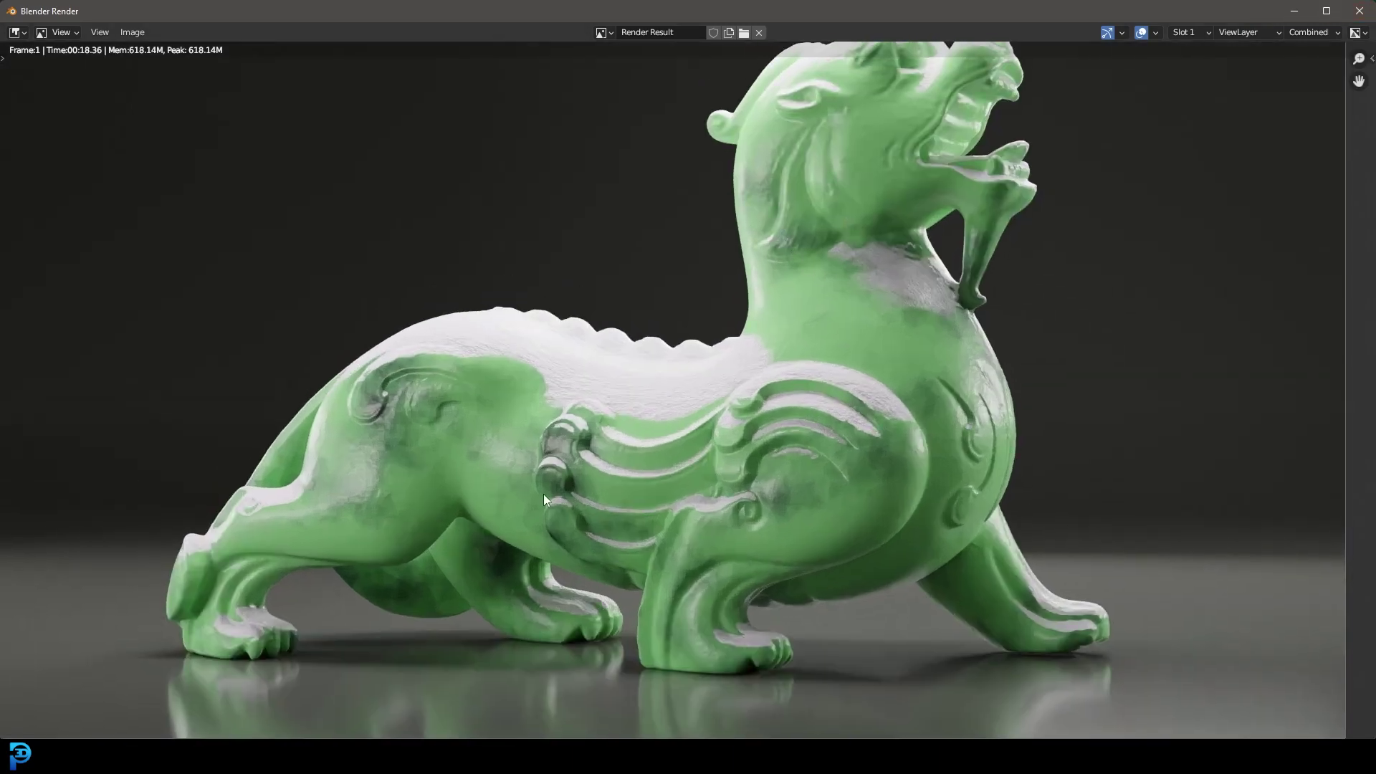
pyautogui.click(1360, 10)
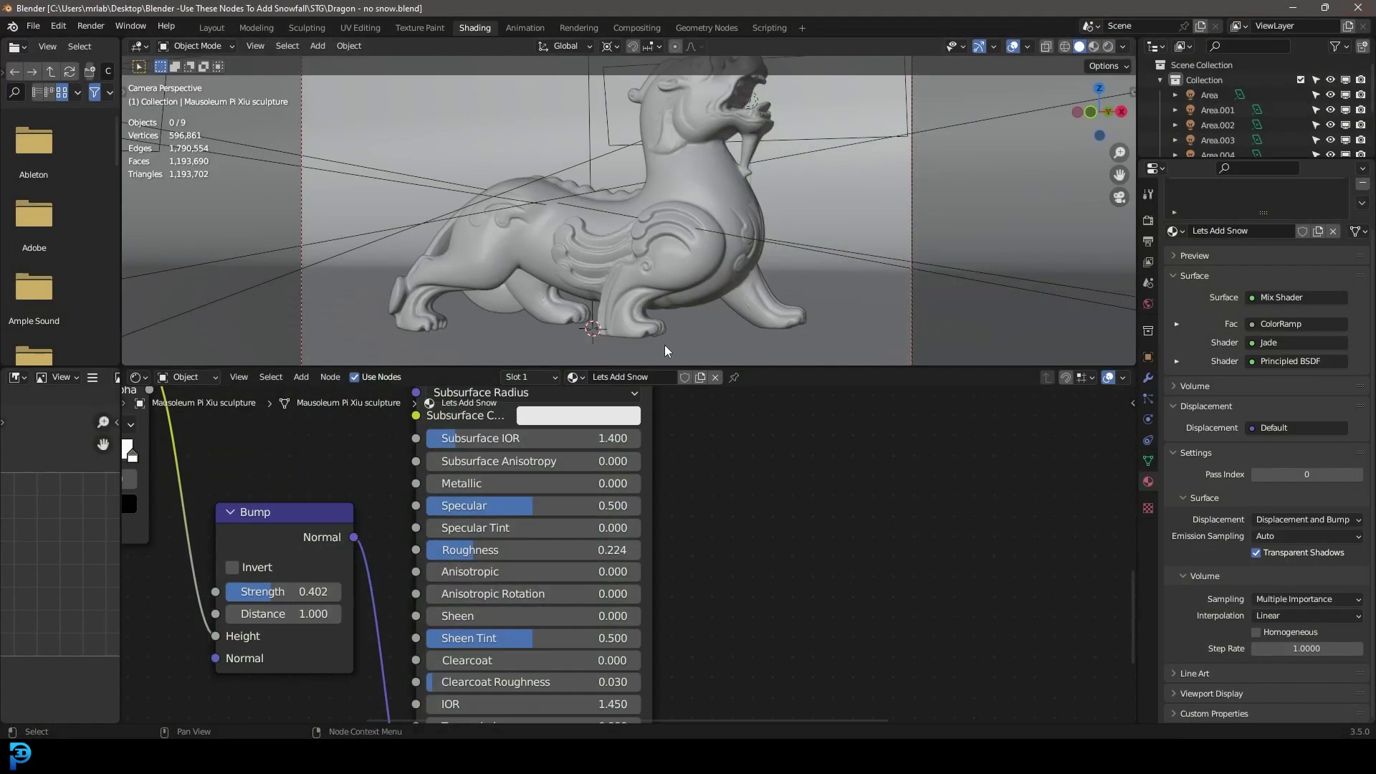
# - Display the scene in rendered shading and examine the snow on the sculpture and the Lets Add Snow material's node network
pyautogui.press('z')
pyautogui.click(671, 153)
pyautogui.moveTo(632, 188); pyautogui.dragTo(742, 190, button='middle')
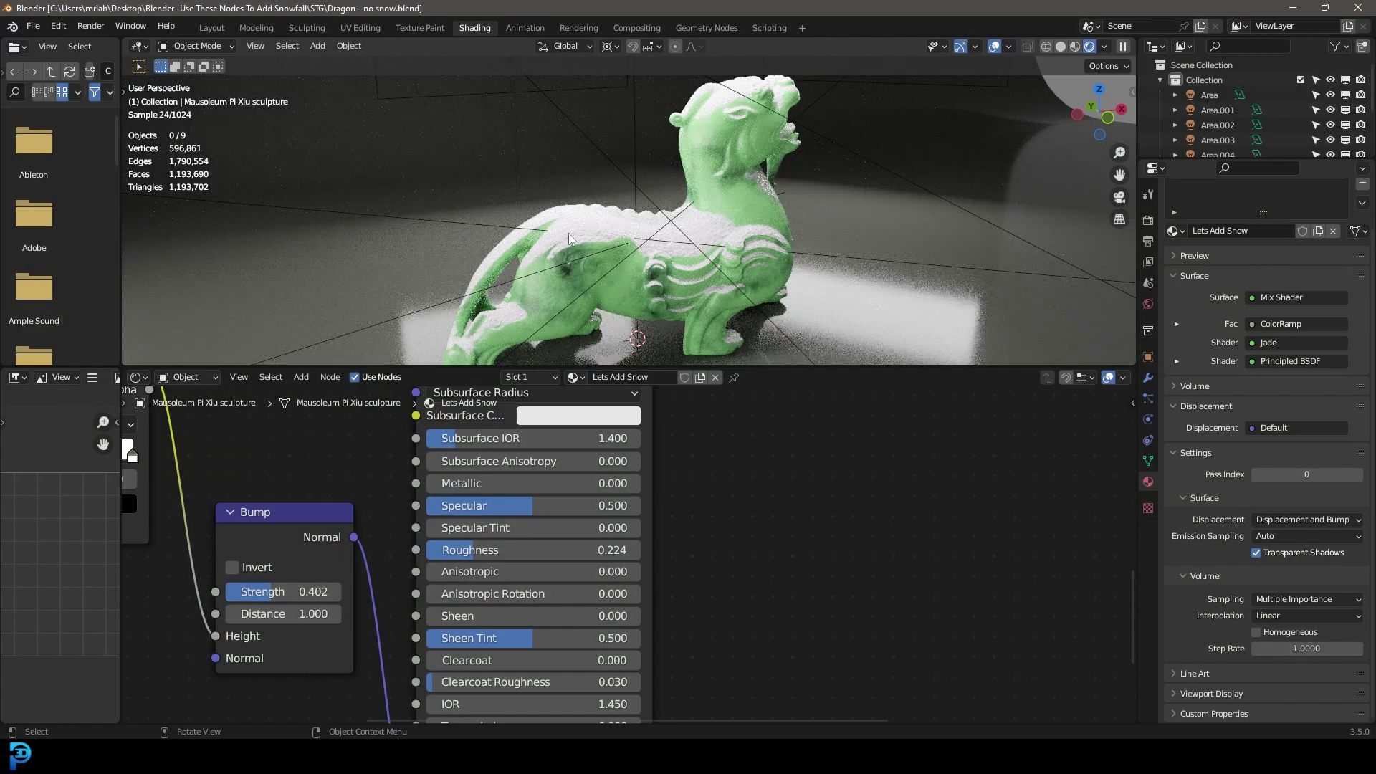
pyautogui.moveTo(729, 269); pyautogui.dragTo(659, 243, button='middle')
pyautogui.moveTo(275, 439); pyautogui.dragTo(805, 569, button='middle')
pyautogui.scroll(-4, 805, 568)
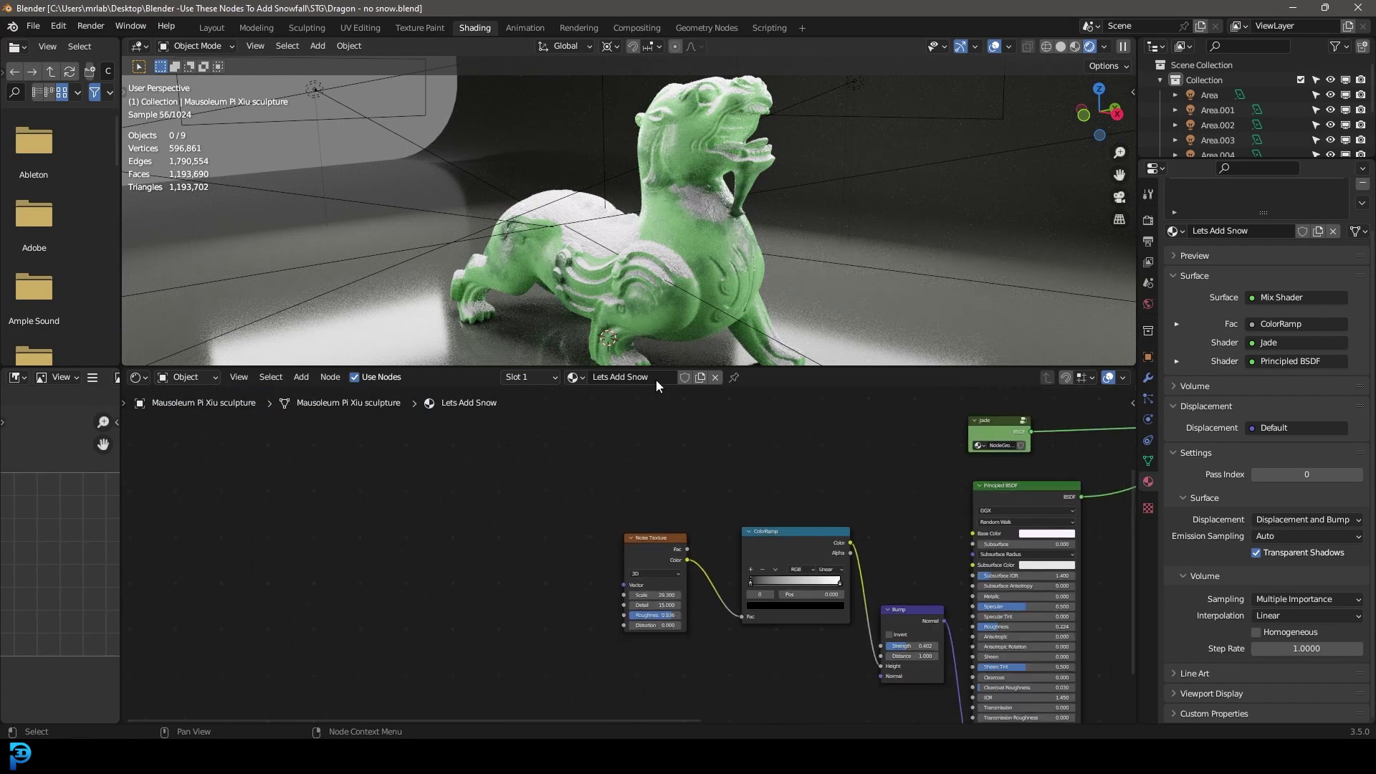
pyautogui.click(708, 259)
pyautogui.moveTo(820, 477); pyautogui.dragTo(497, 631, button='middle')
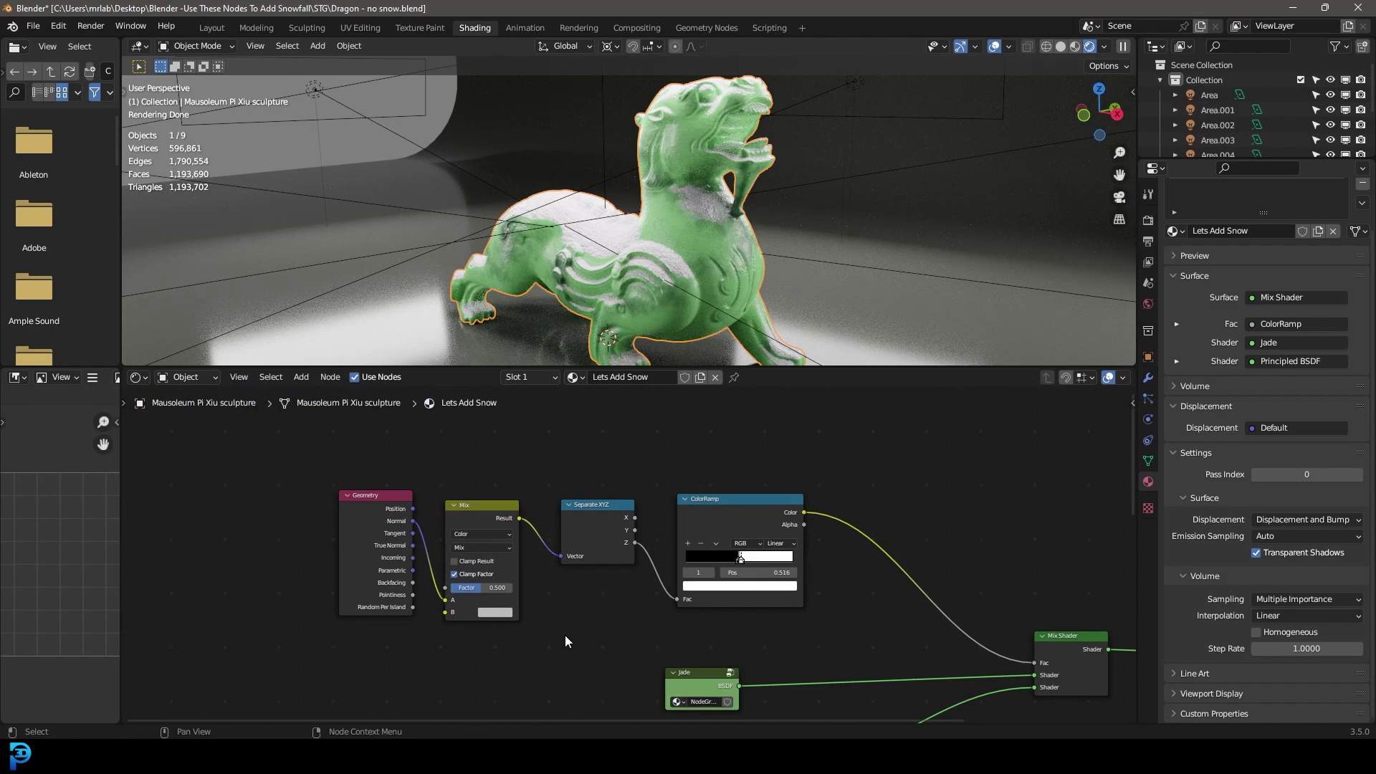
pyautogui.hotkey('alt', 'a')
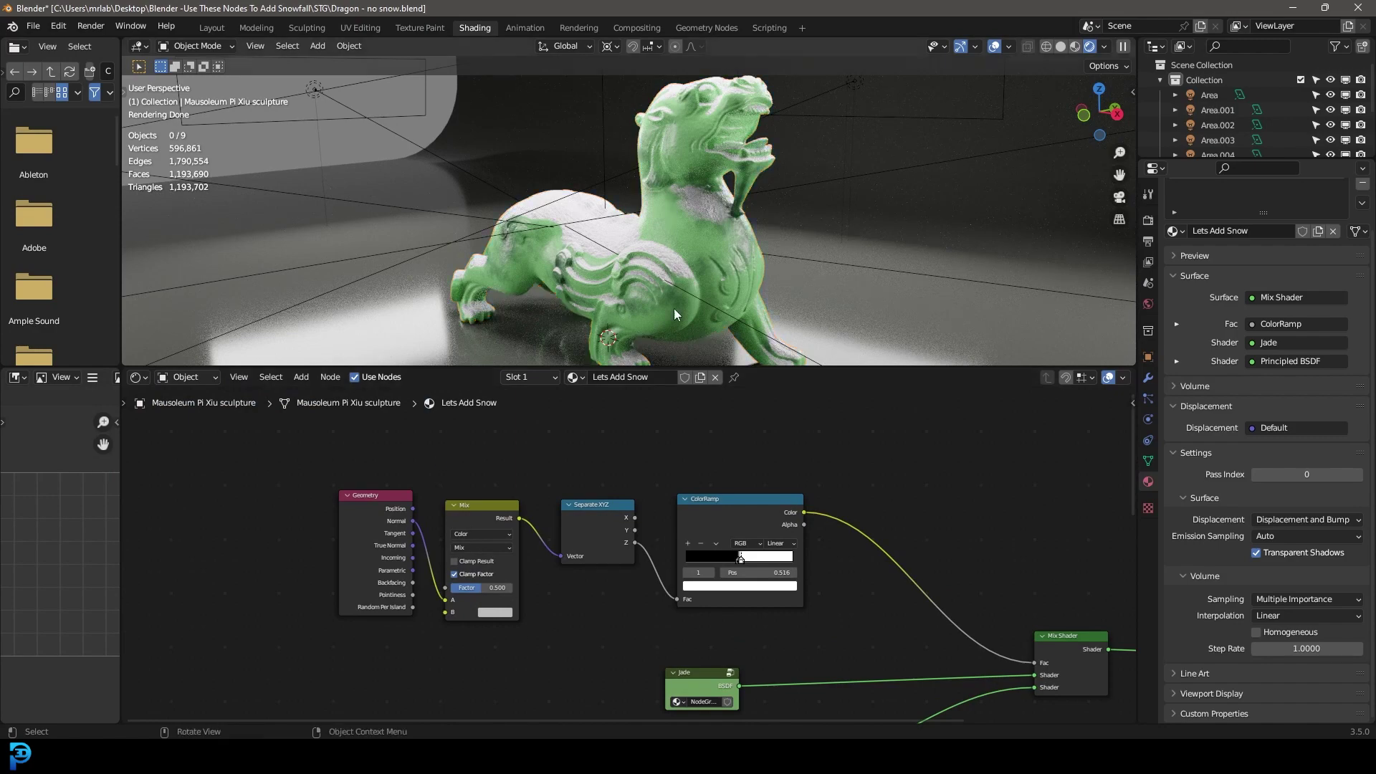
pyautogui.moveTo(635, 268); pyautogui.dragTo(750, 255, button='middle')
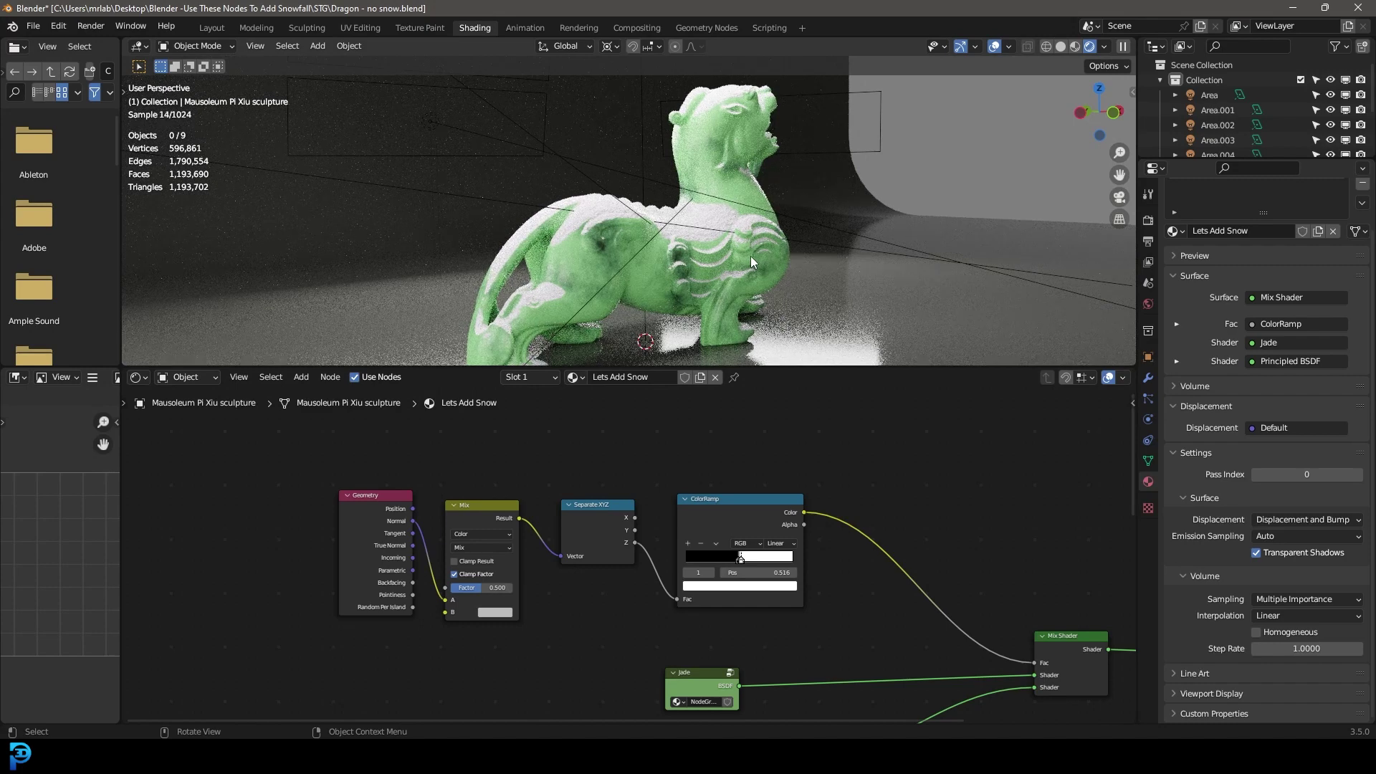
# - Adjust the placement of the Jade group node and the Material Output node in the Lets Add Snow material
pyautogui.press('KP_0')
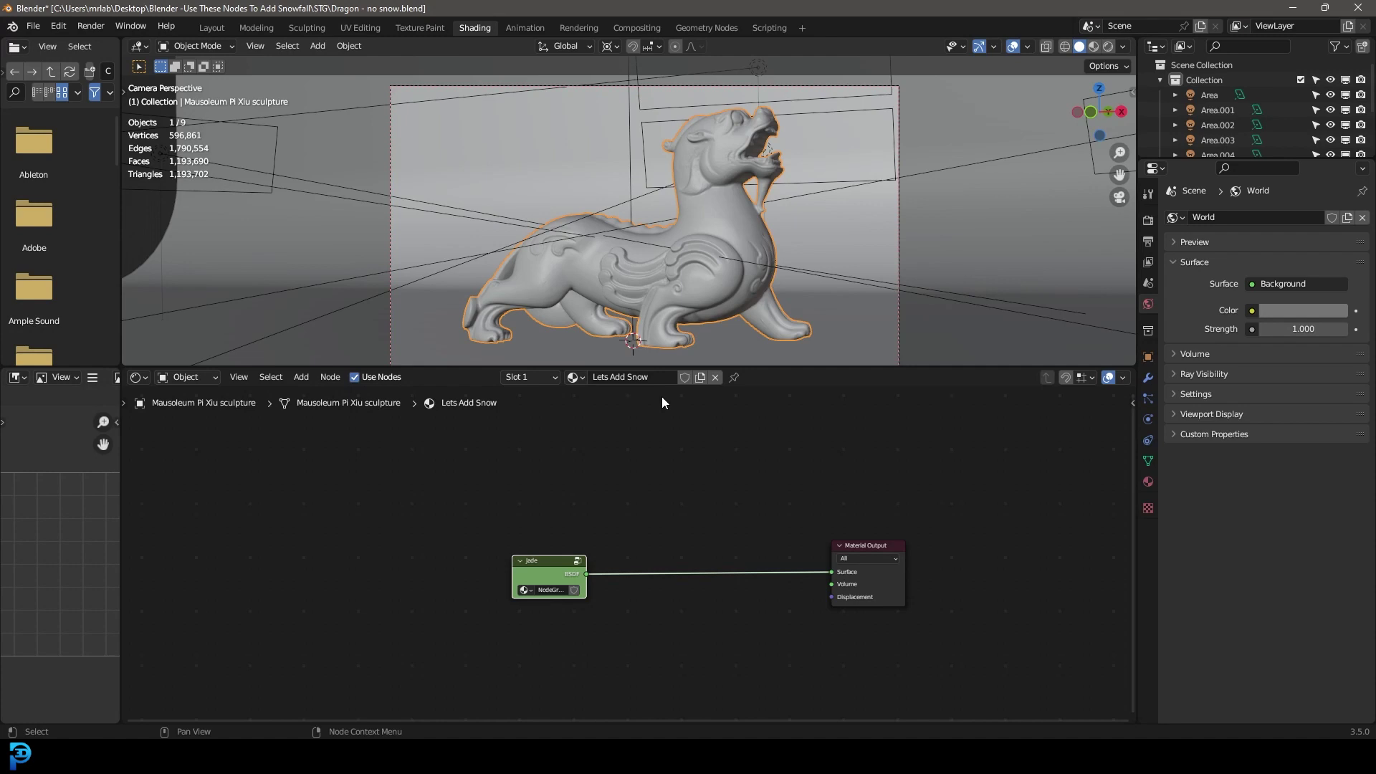
pyautogui.scroll(2, 612, 482)
pyautogui.moveTo(483, 516)
pyautogui.mouseDown()
pyautogui.moveTo(505, 501)
pyautogui.moveTo(487, 511)
pyautogui.mouseUp()
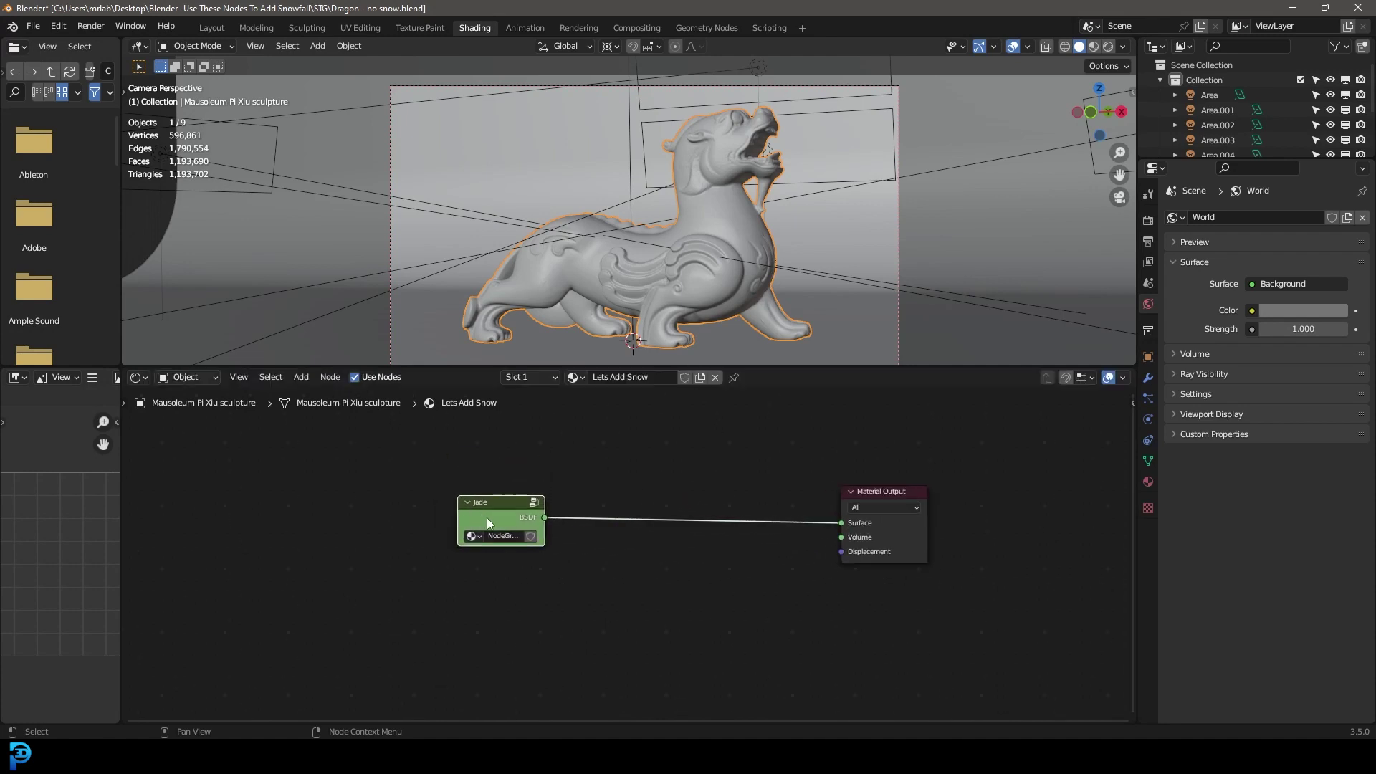
pyautogui.moveTo(505, 519); pyautogui.dragTo(485, 508, button='middle')
pyautogui.scroll(1, 494, 510)
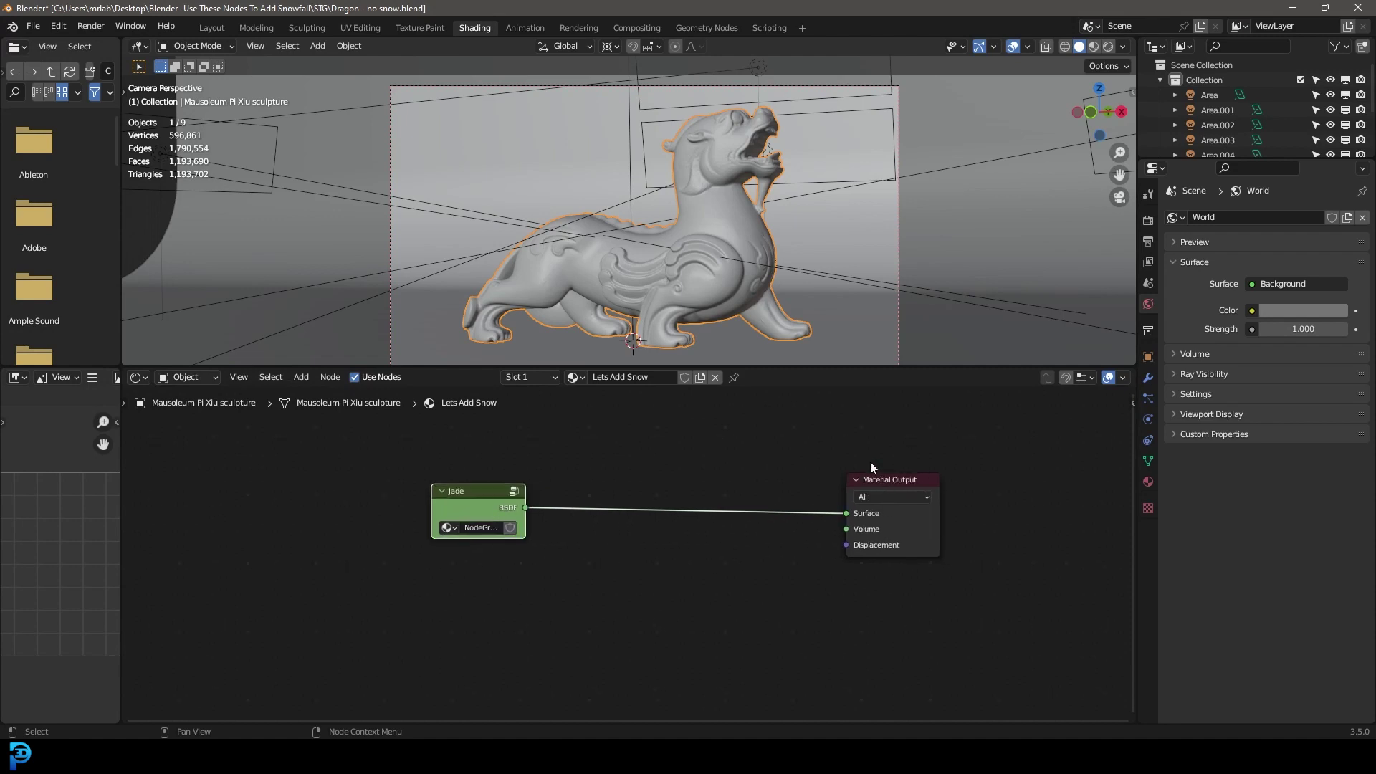
pyautogui.moveTo(871, 484); pyautogui.dragTo(854, 475)
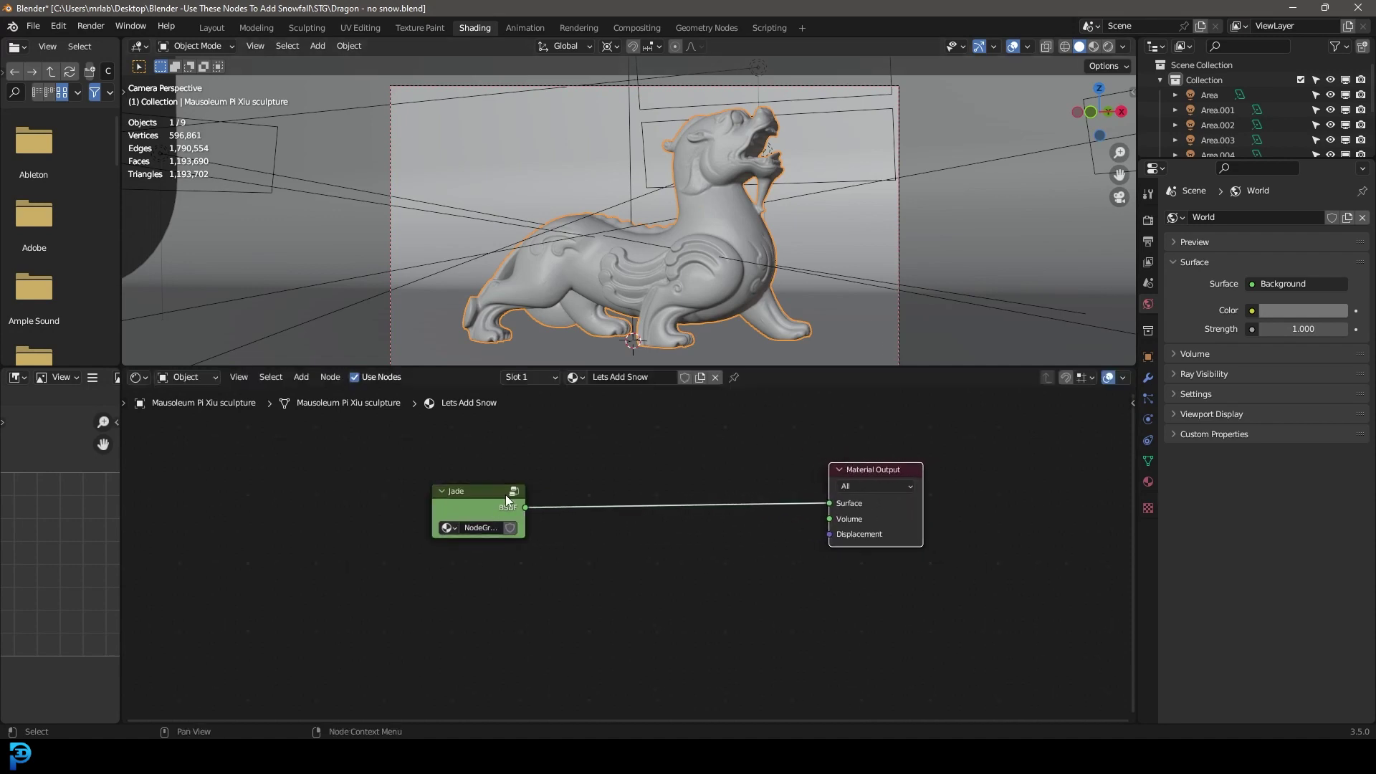
pyautogui.moveTo(472, 500); pyautogui.dragTo(484, 499)
# - Add a Principled BSDF node and place it below the Jade node
pyautogui.moveTo(588, 536); pyautogui.dragTo(613, 520, button='middle')
pyautogui.hotkey('shift', 'a')
pyautogui.click(596, 506)
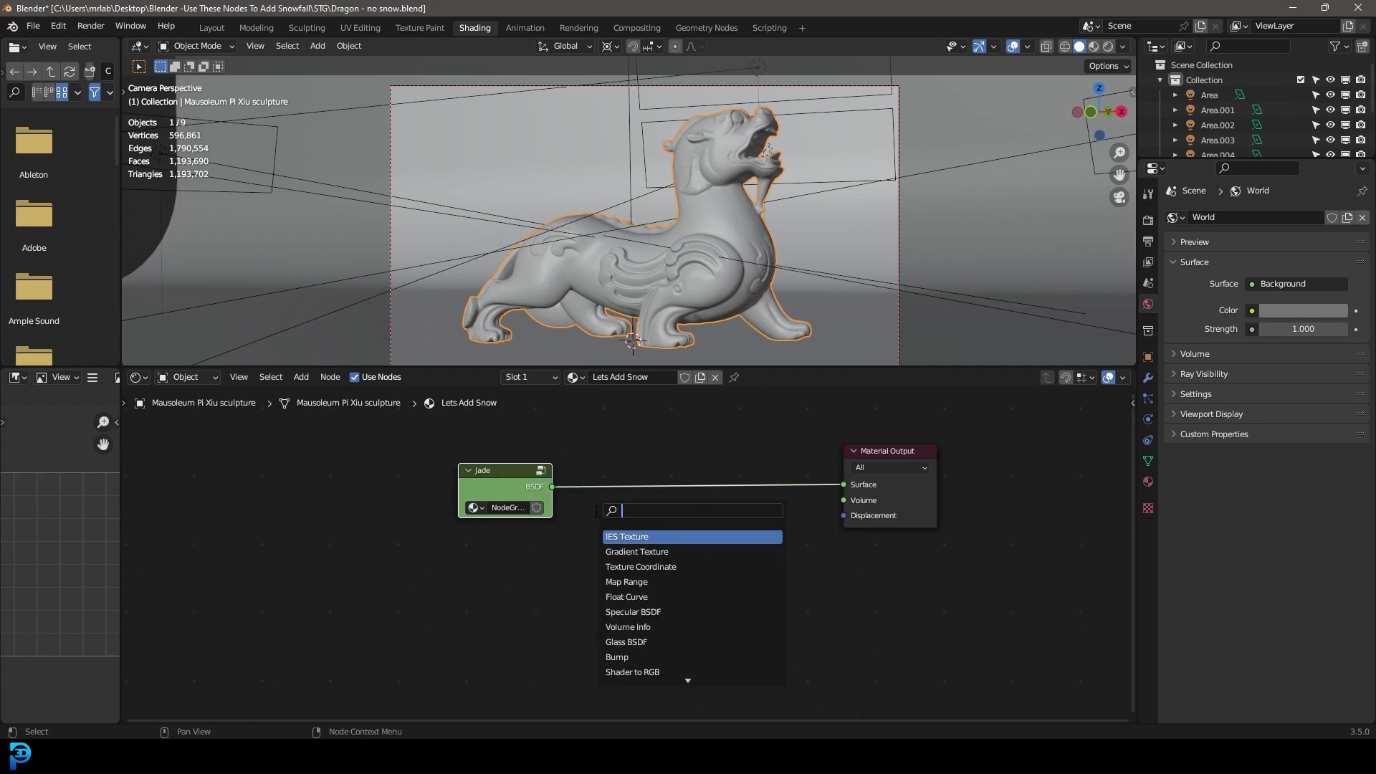
pyautogui.write('pri')
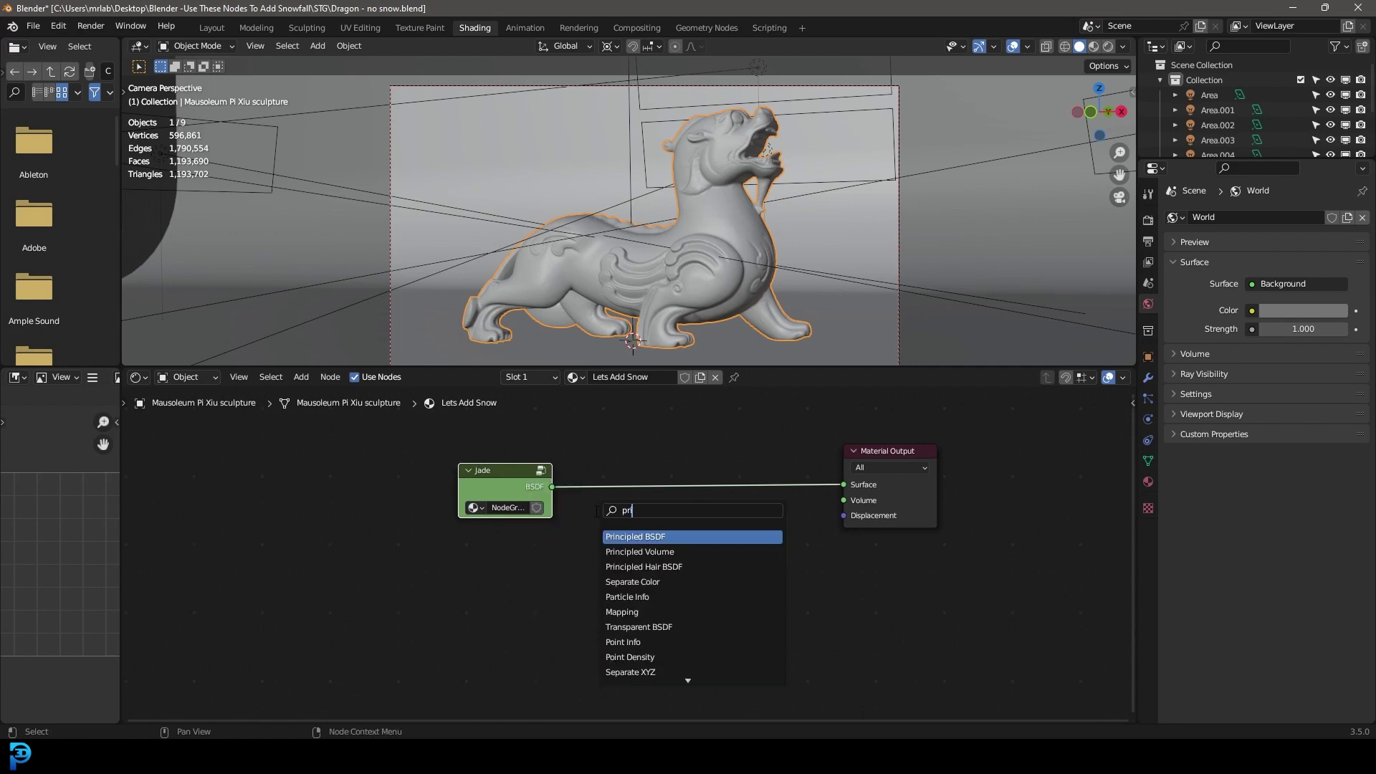
pyautogui.press('Return')
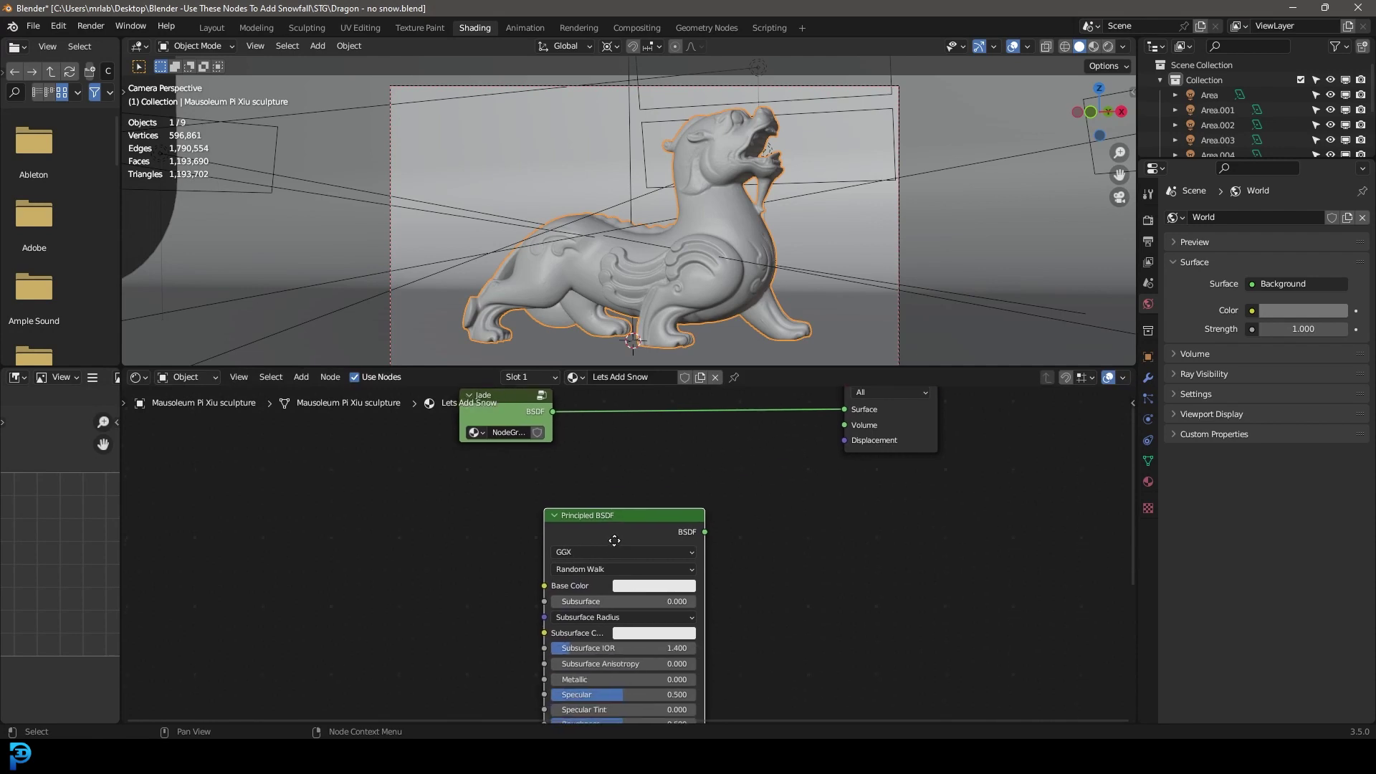
pyautogui.click(608, 567)
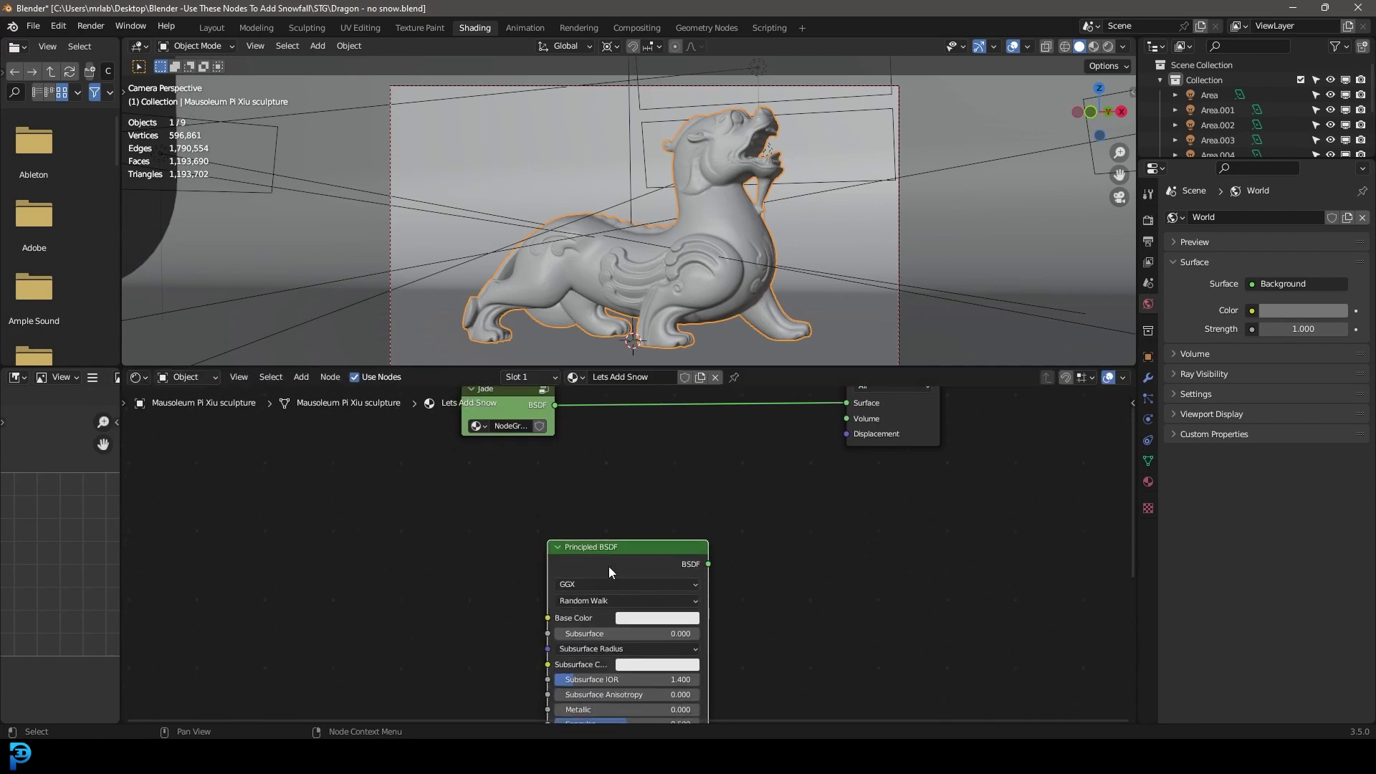
# - Set the Principled BSDF's base color to magenta and move the Jade node farther from the Material Output
pyautogui.click(650, 618)
pyautogui.moveTo(685, 508); pyautogui.dragTo(705, 511)
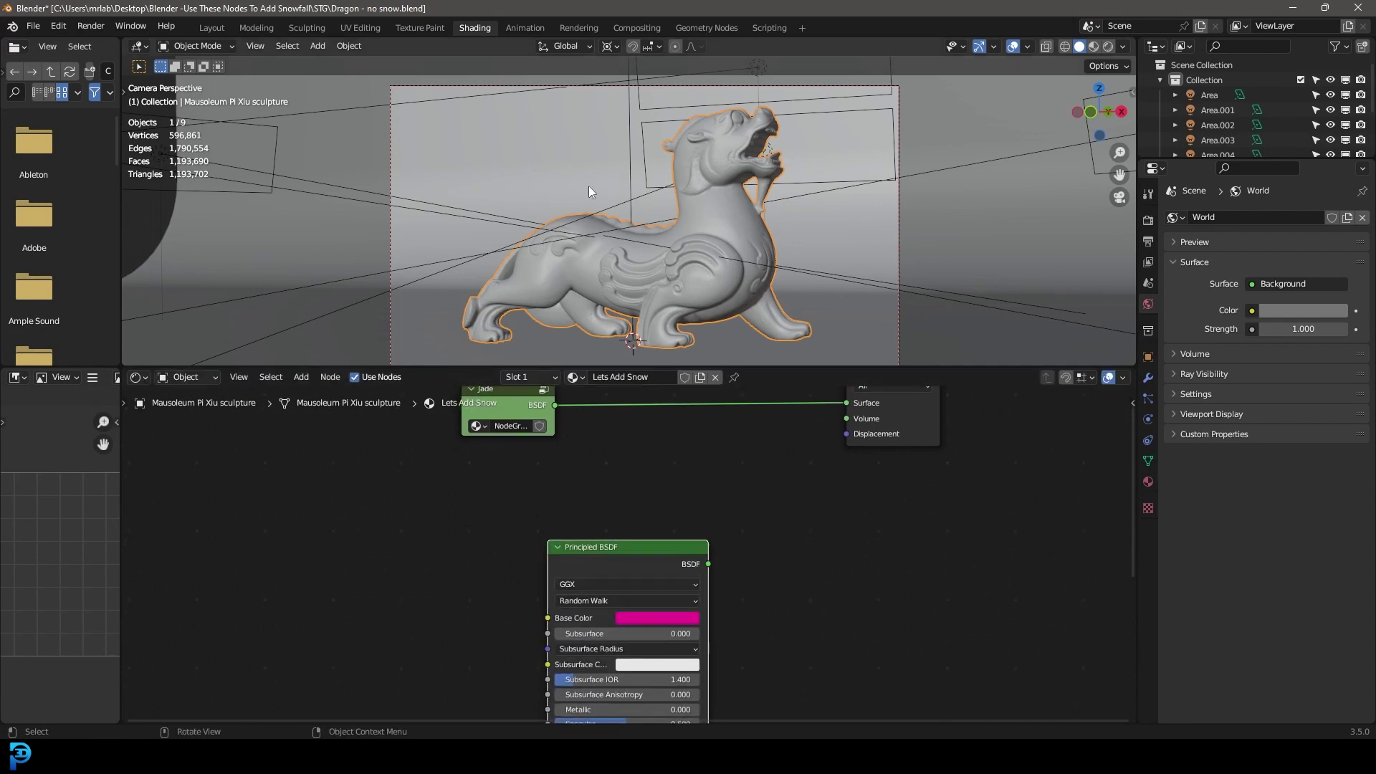
pyautogui.moveTo(568, 428); pyautogui.dragTo(569, 452, button='middle')
pyautogui.moveTo(494, 418); pyautogui.dragTo(442, 416)
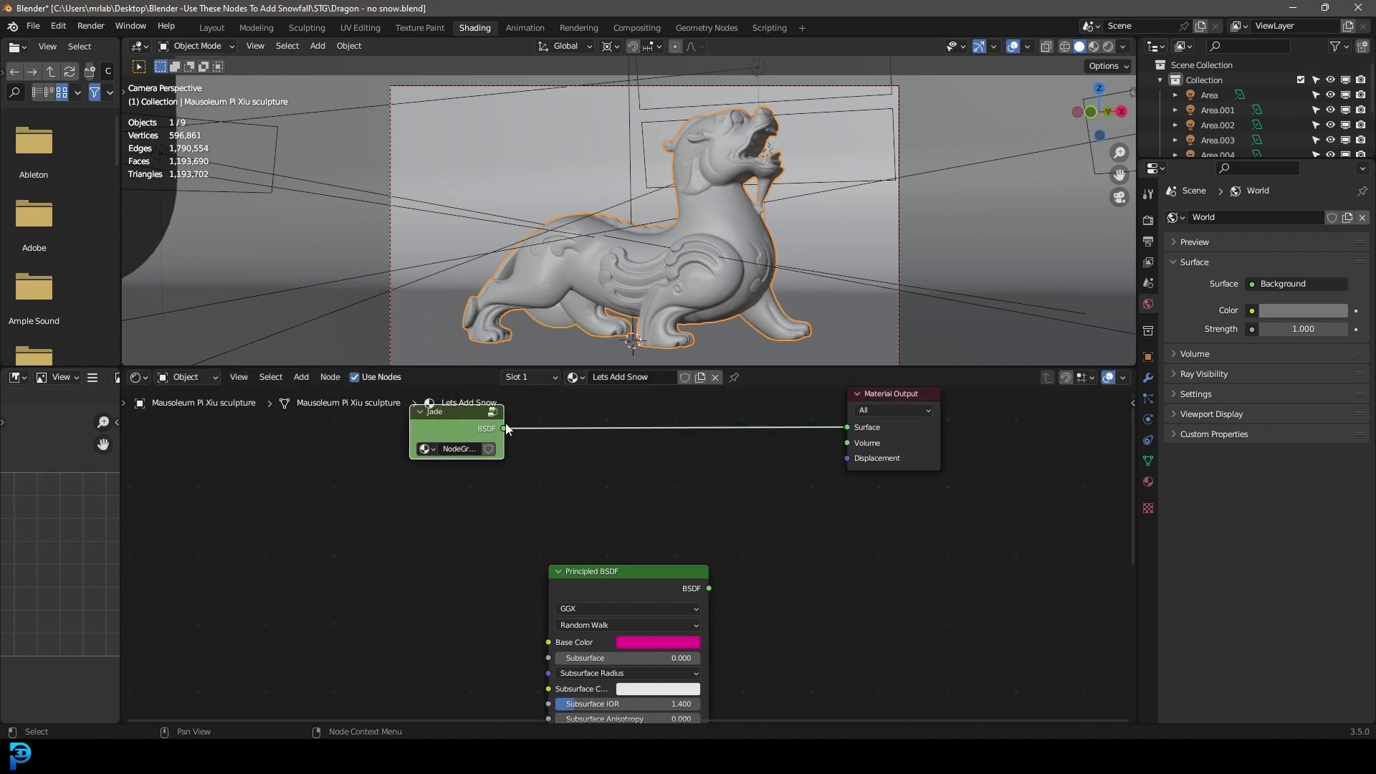
pyautogui.press('Home')
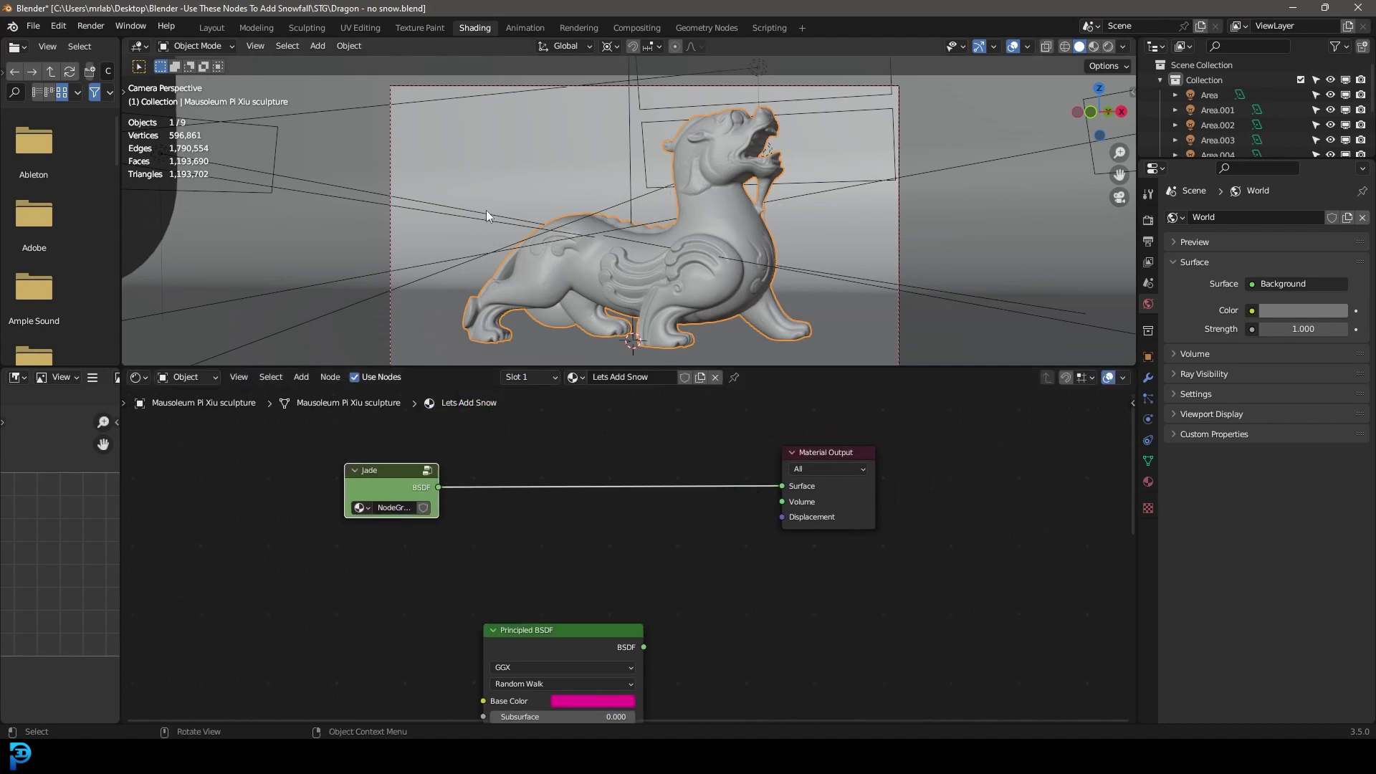
# - Insert a Mix Shader node on the link between the Jade node and the Material Output
pyautogui.moveTo(666, 438); pyautogui.dragTo(668, 442, button='middle')
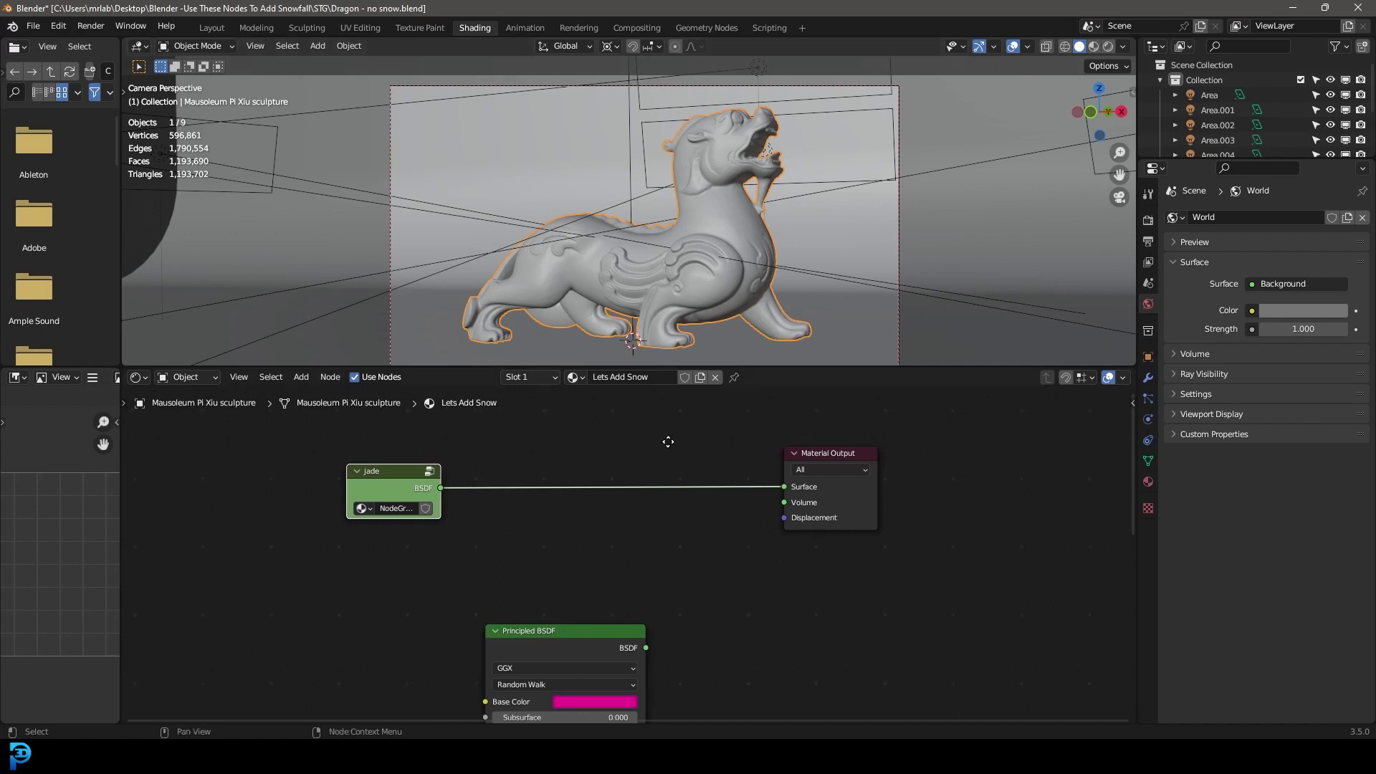
pyautogui.hotkey('shift', 'a')
pyautogui.write('m')
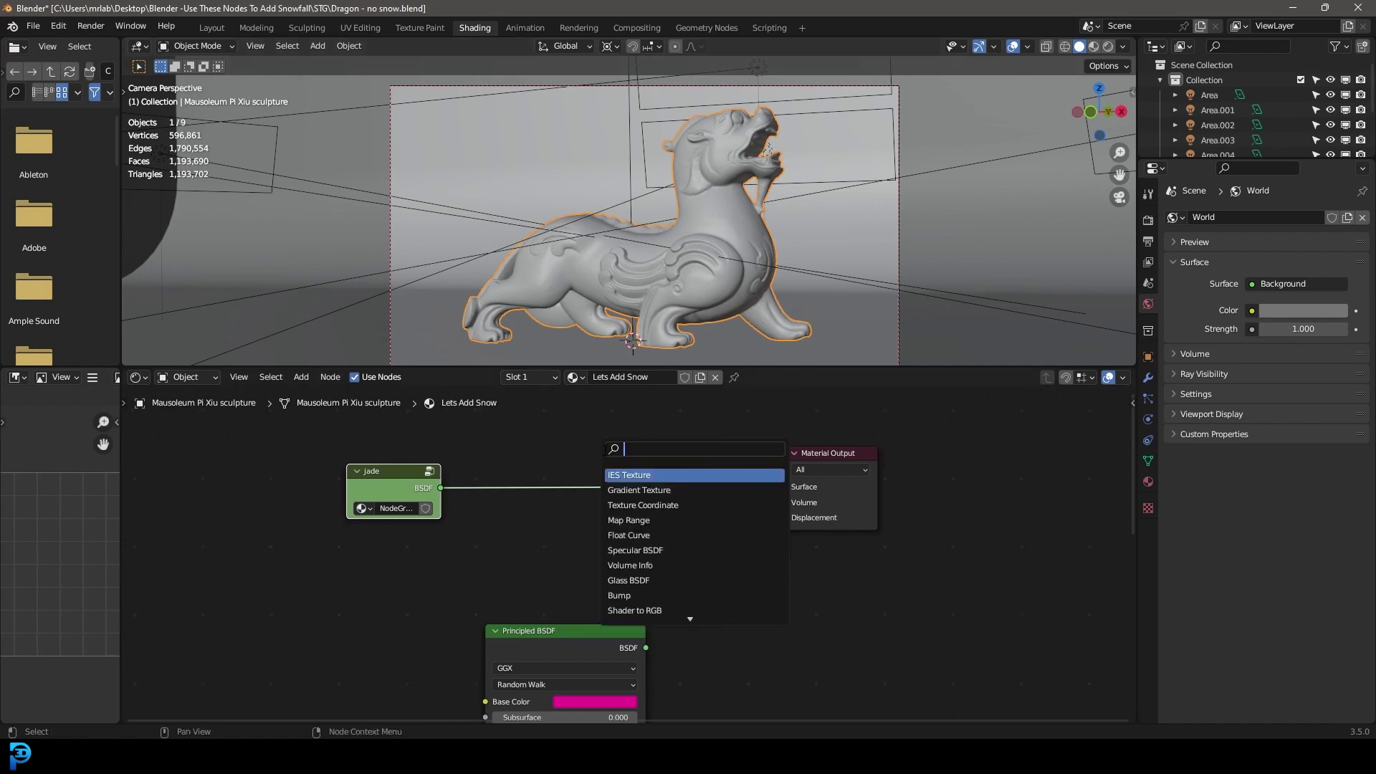
pyautogui.write('ix')
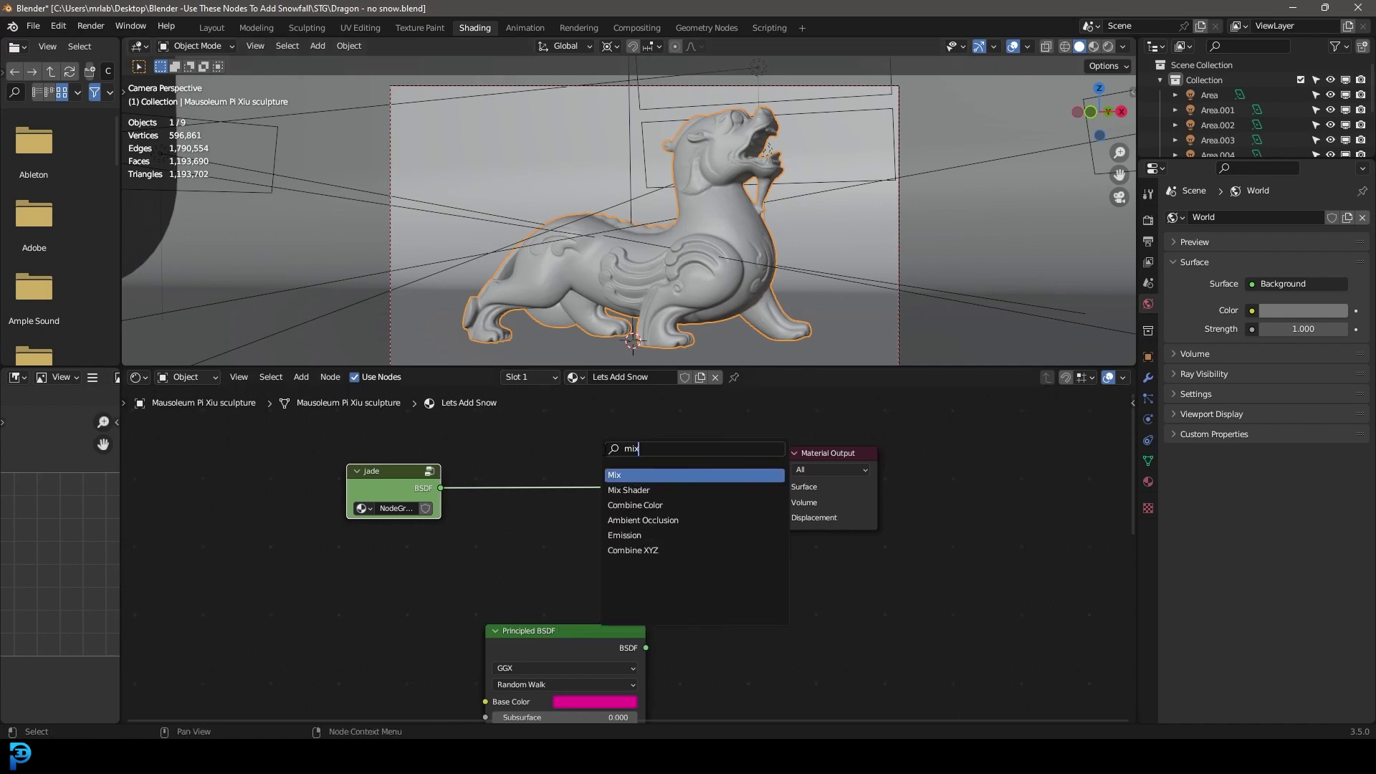
pyautogui.click(678, 491)
pyautogui.click(732, 510)
# - Reposition the Mix Shader beside the Material Output and connect the Principled BSDF to its second Shader input
pyautogui.moveTo(820, 453); pyautogui.dragTo(921, 454)
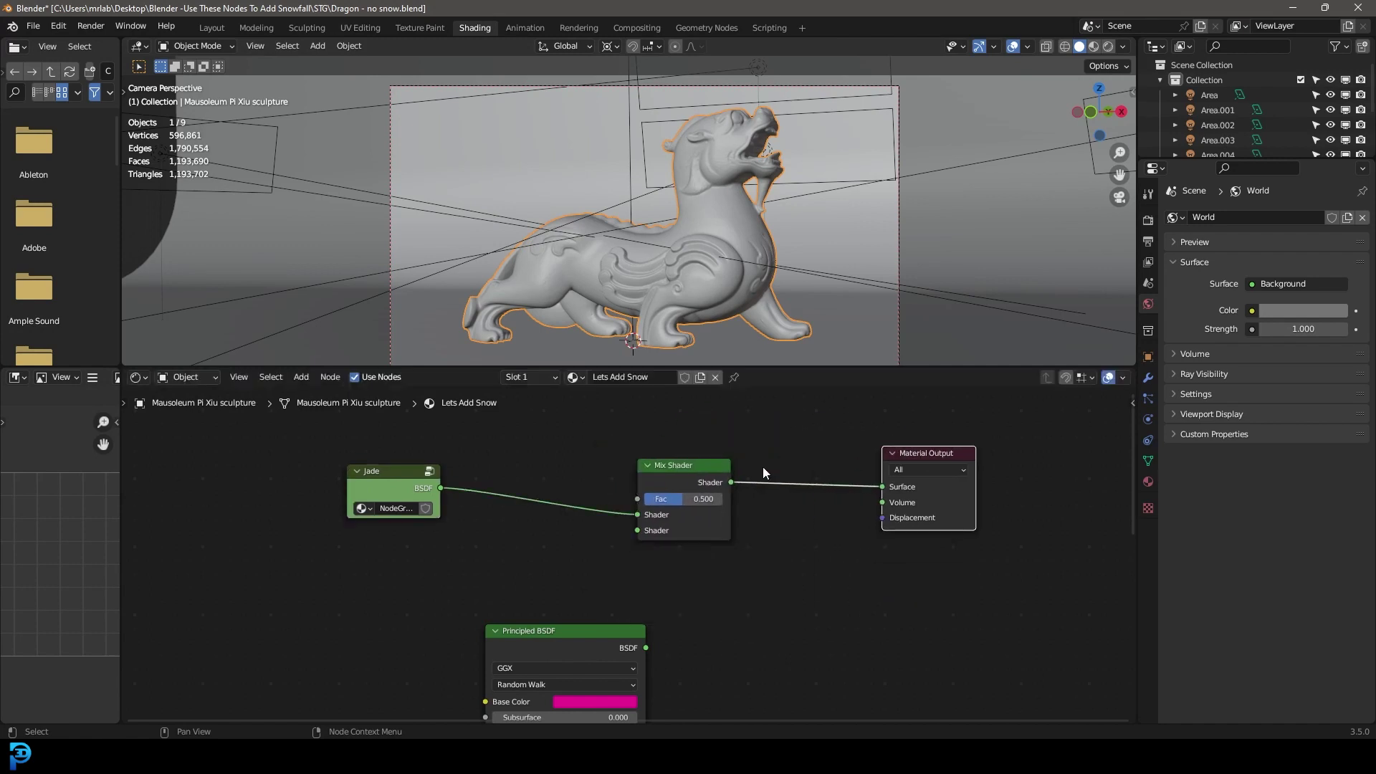
pyautogui.moveTo(695, 477); pyautogui.dragTo(780, 472)
pyautogui.moveTo(919, 453); pyautogui.dragTo(880, 441)
pyautogui.moveTo(489, 486); pyautogui.dragTo(628, 472, button='middle')
pyautogui.moveTo(714, 617); pyautogui.dragTo(862, 511)
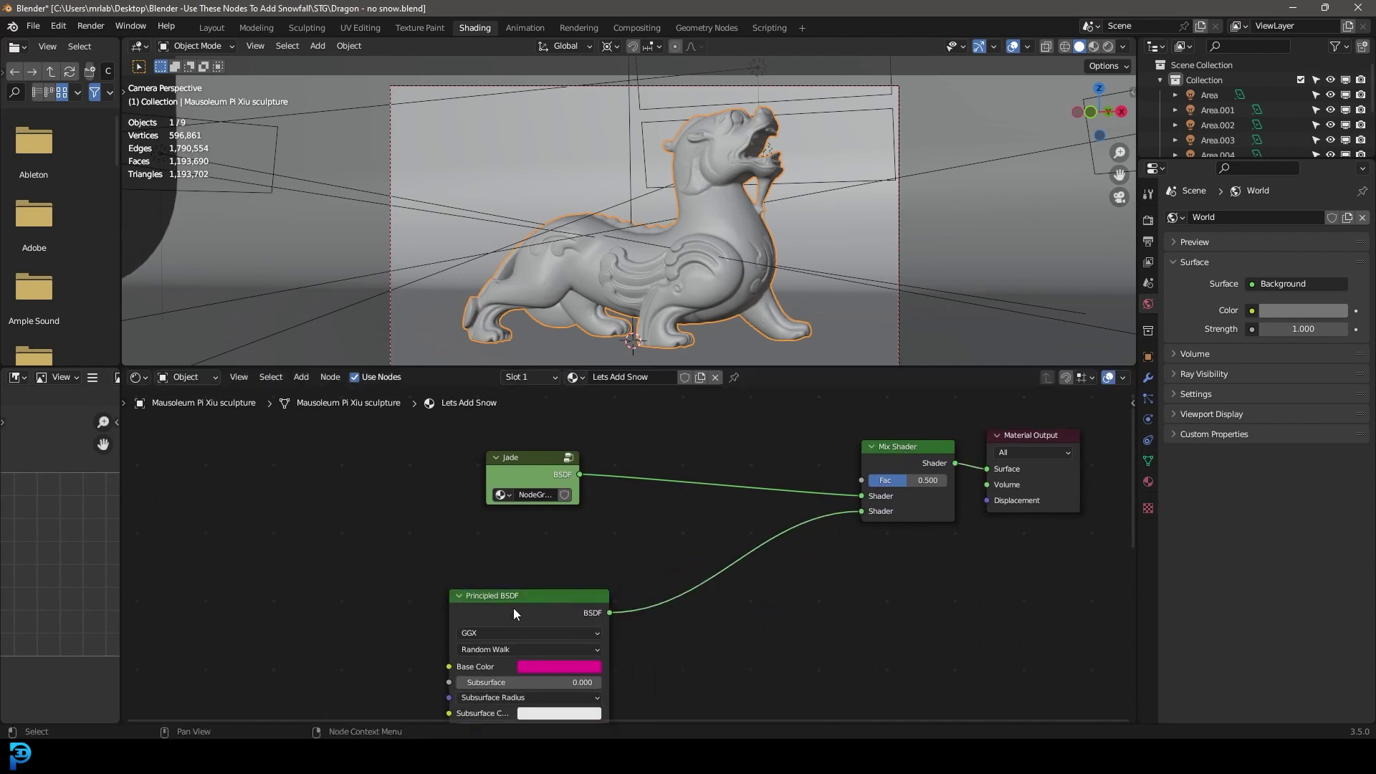
# - Shift the Principled BSDF and Jade nodes slightly toward the Mix Shader to tidy the layout
pyautogui.moveTo(514, 608); pyautogui.dragTo(560, 504, button='middle')
pyautogui.moveTo(555, 506); pyautogui.dragTo(588, 504)
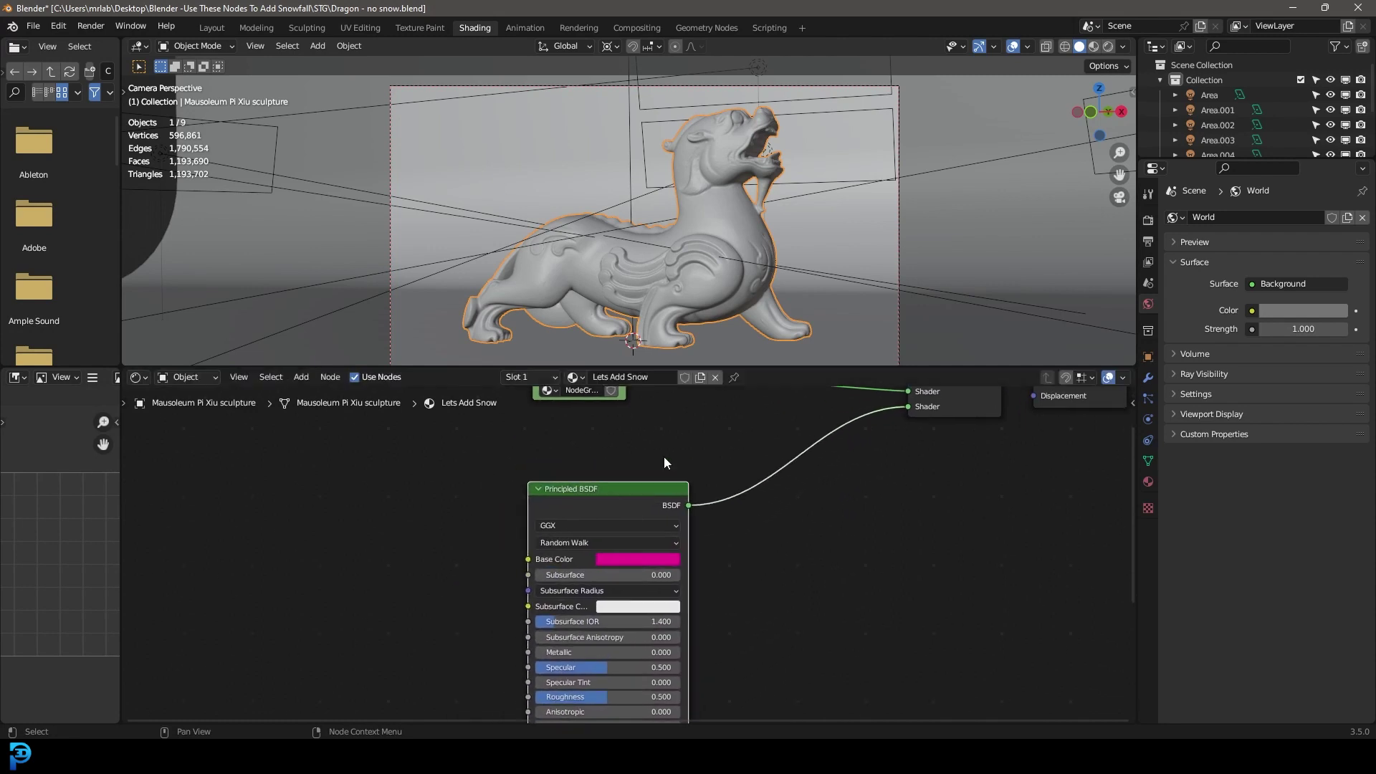
pyautogui.moveTo(663, 462); pyautogui.dragTo(652, 588, button='middle')
pyautogui.moveTo(544, 475)
pyautogui.mouseDown()
pyautogui.moveTo(571, 449)
pyautogui.moveTo(565, 459)
pyautogui.mouseUp()
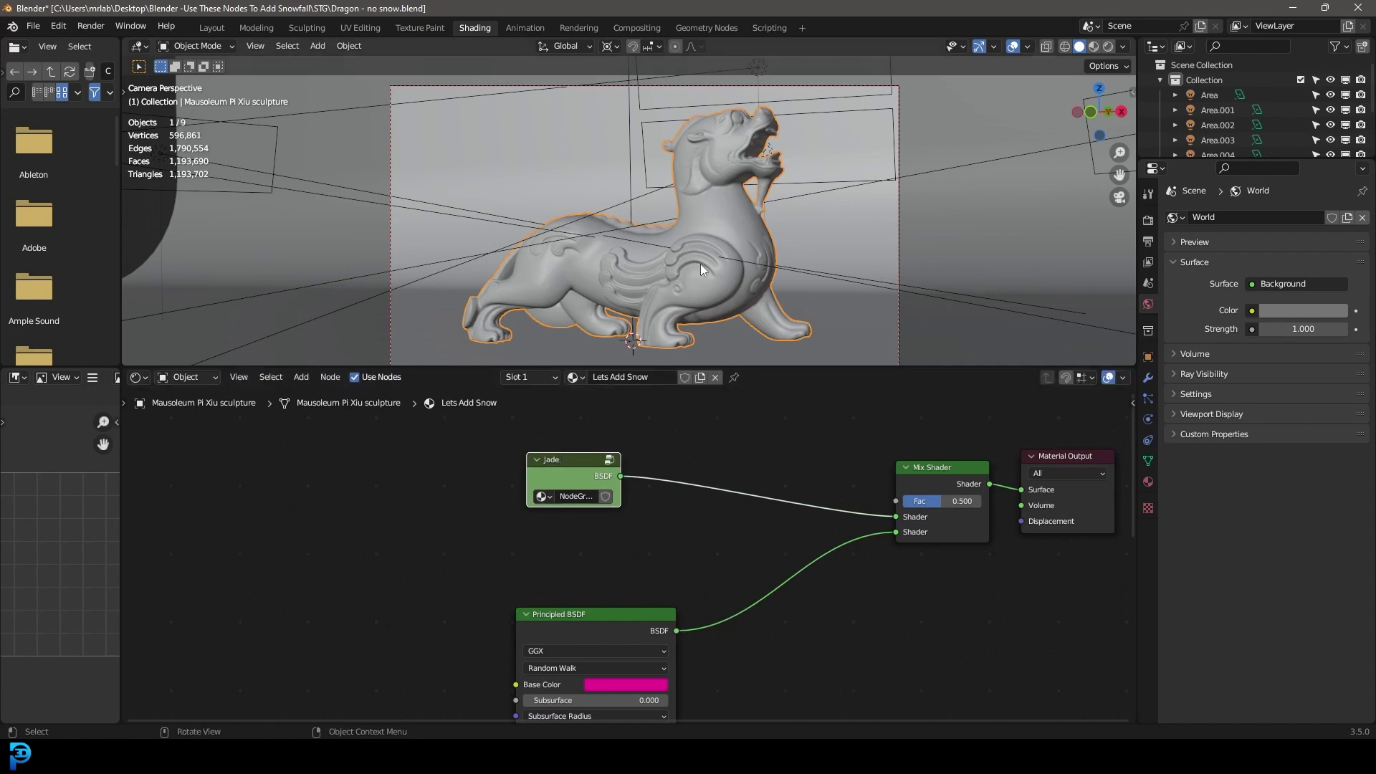
# - Add a Geometry node and place it above the Jade node
pyautogui.moveTo(666, 408); pyautogui.dragTo(672, 531, button='middle')
pyautogui.hotkey('shift', 'a')
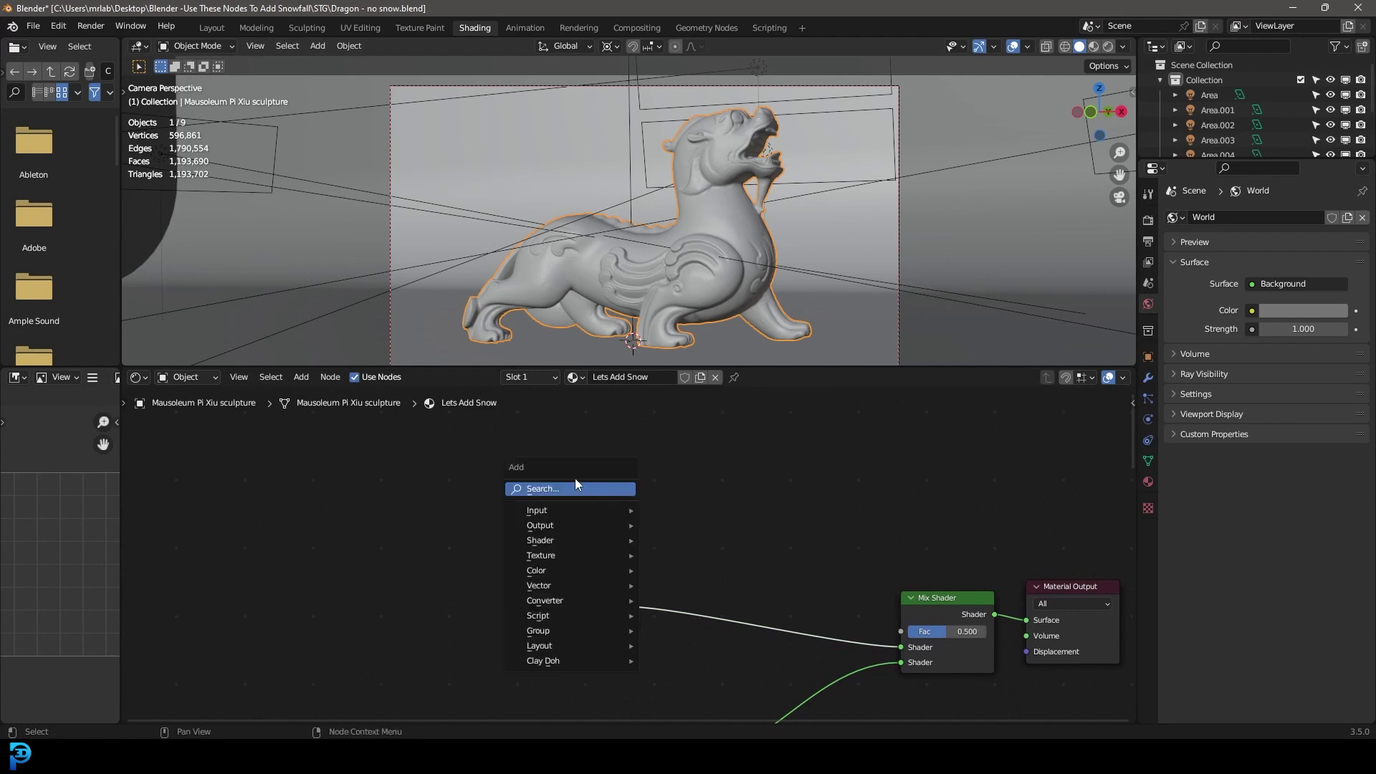
pyautogui.click(573, 485)
pyautogui.write('geom')
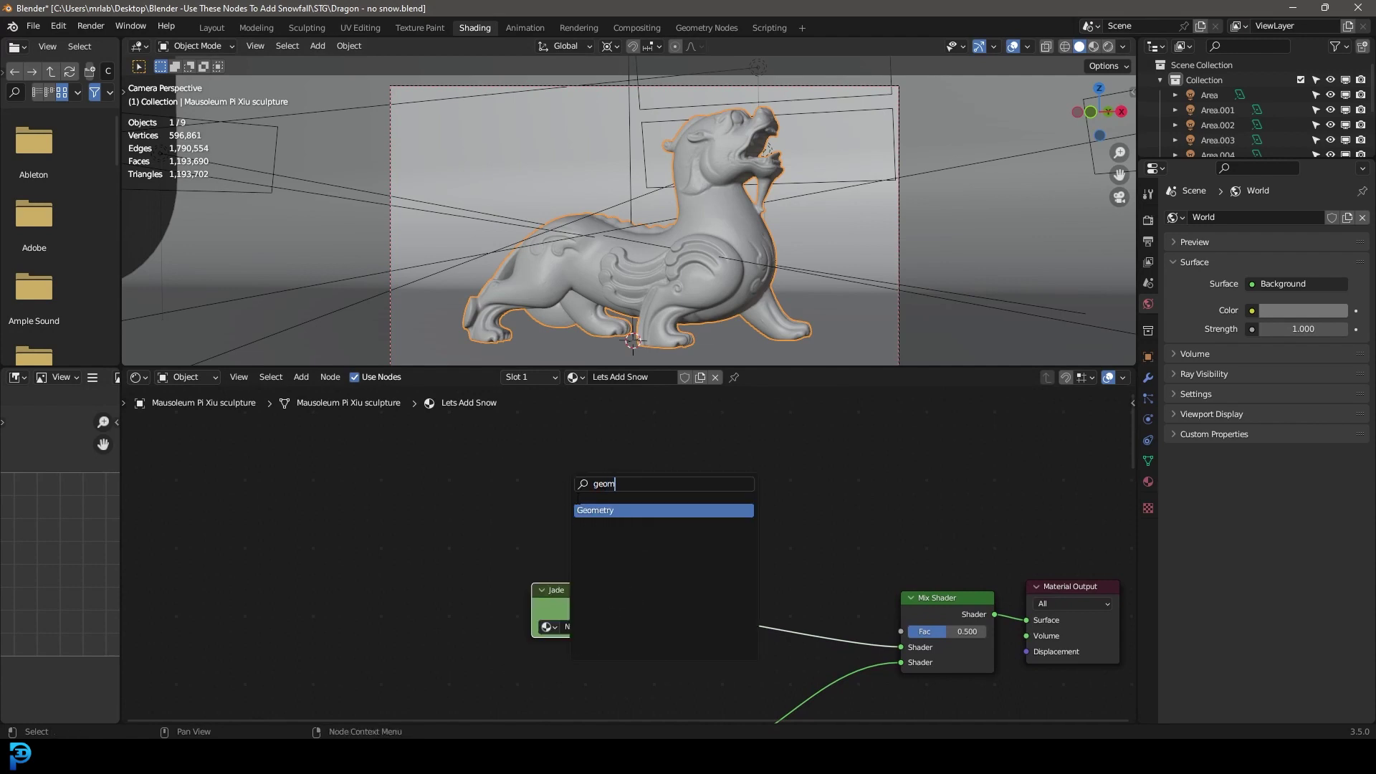
pyautogui.press('Return')
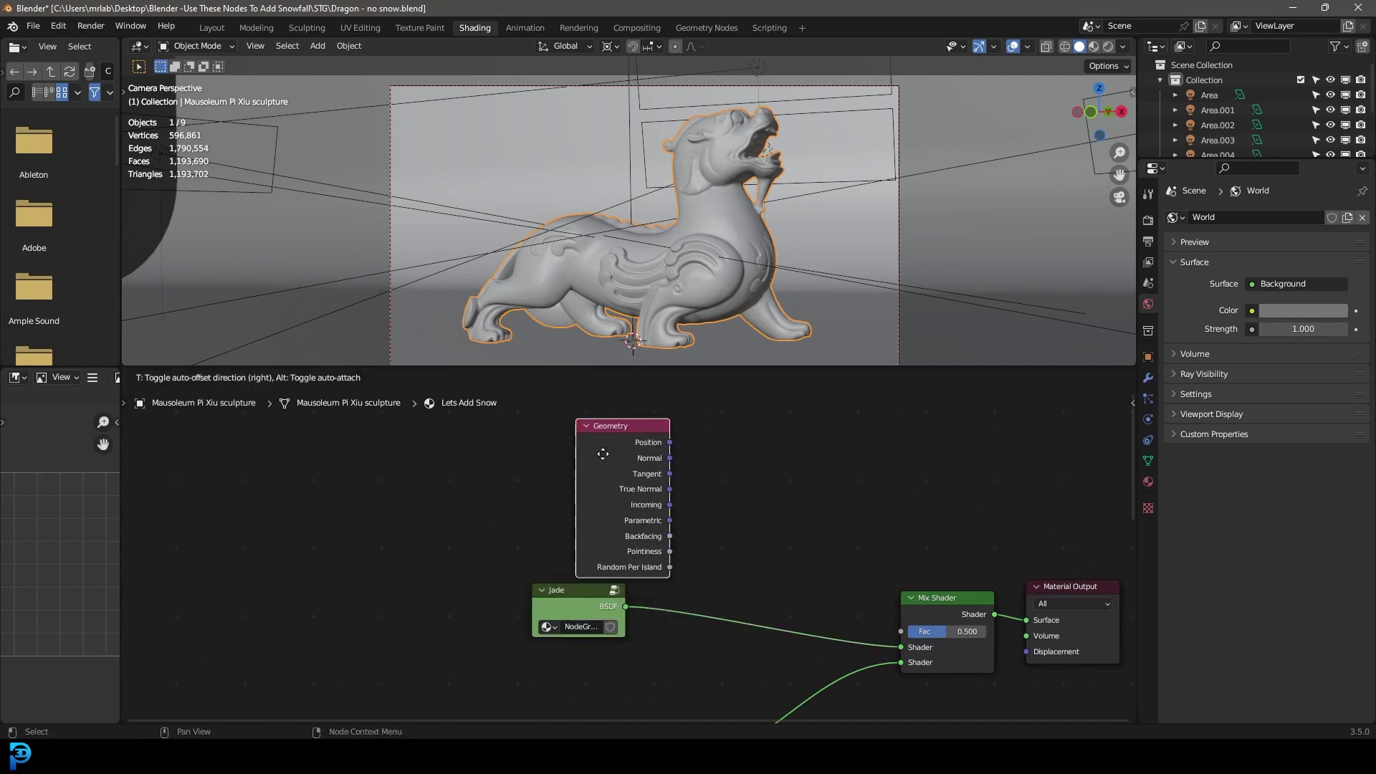
pyautogui.click(553, 443)
pyautogui.moveTo(622, 447); pyautogui.dragTo(742, 454)
# - Switch the viewport to rendered shading and preview the Geometry node's Normal output on the sculpture
pyautogui.scroll(2, 724, 231)
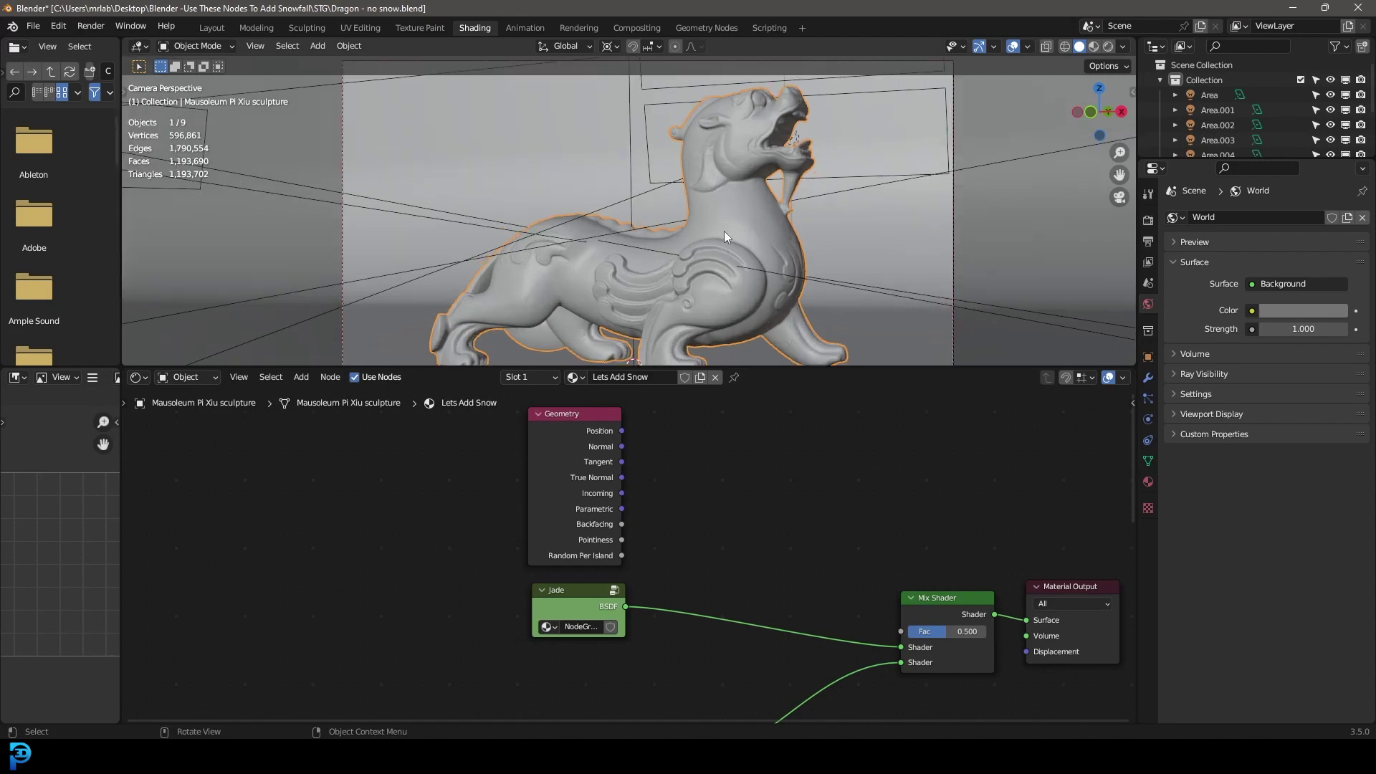
pyautogui.press('z')
pyautogui.click(737, 165)
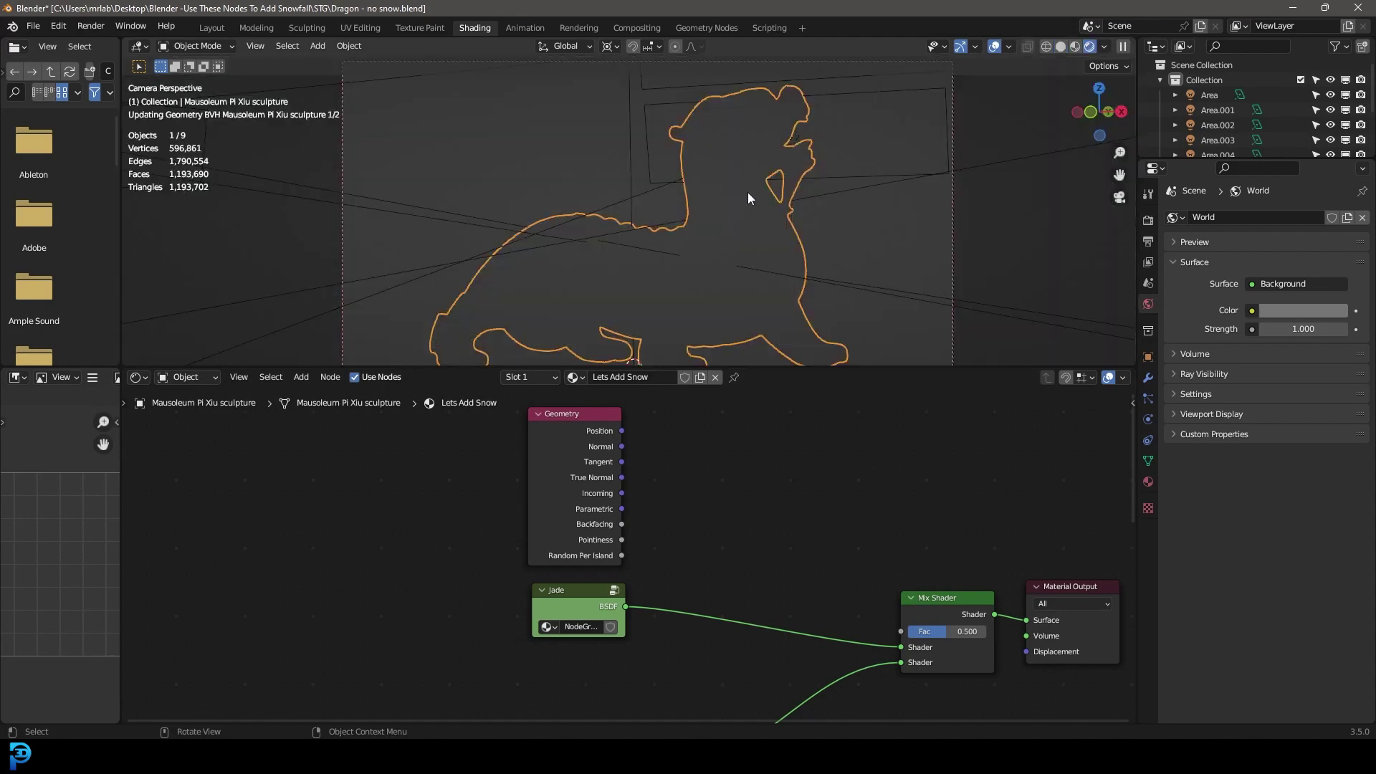
pyautogui.keyDown('ctrl'); pyautogui.keyDown('shift'); pyautogui.click(579, 428); pyautogui.keyUp('shift'); pyautogui.keyUp('ctrl')
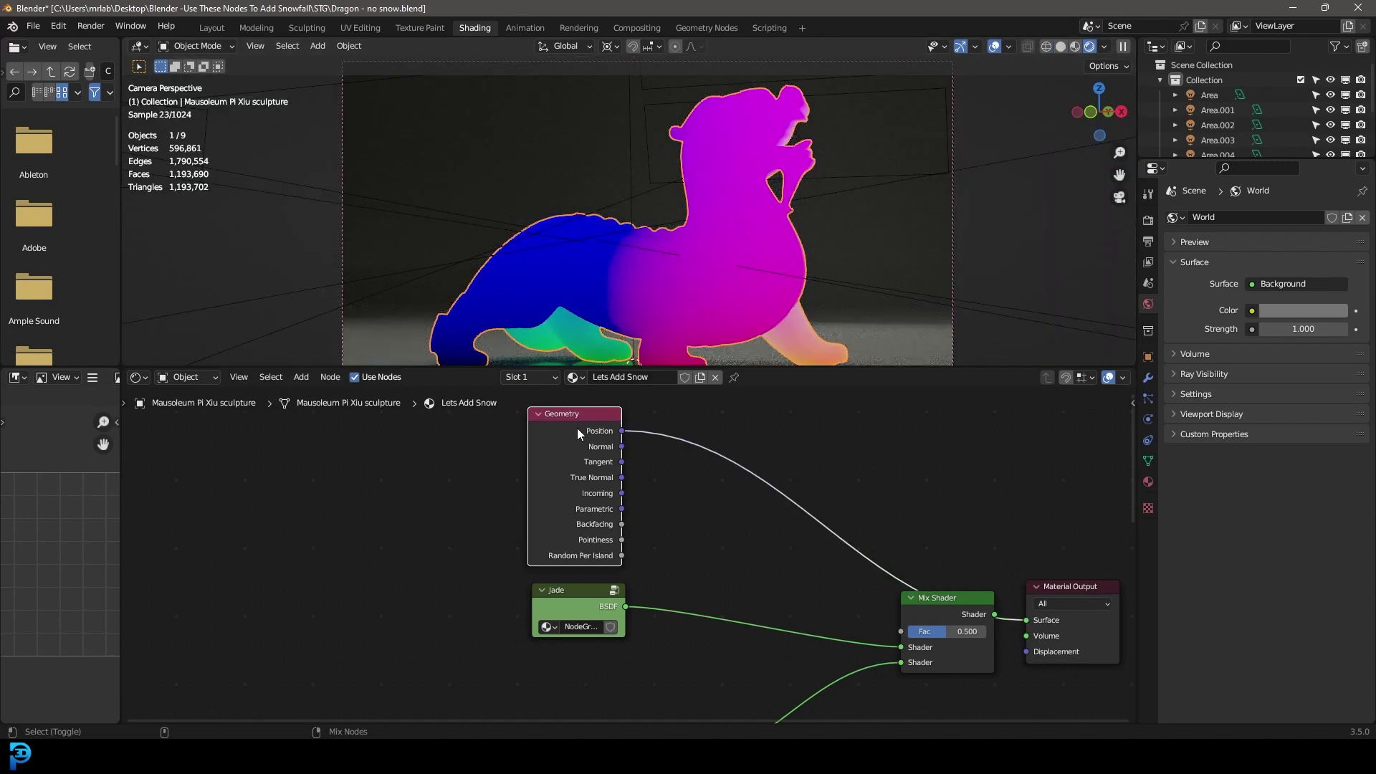
pyautogui.keyDown('ctrl'); pyautogui.keyDown('shift'); pyautogui.click(578, 428); pyautogui.keyUp('shift'); pyautogui.keyUp('ctrl')
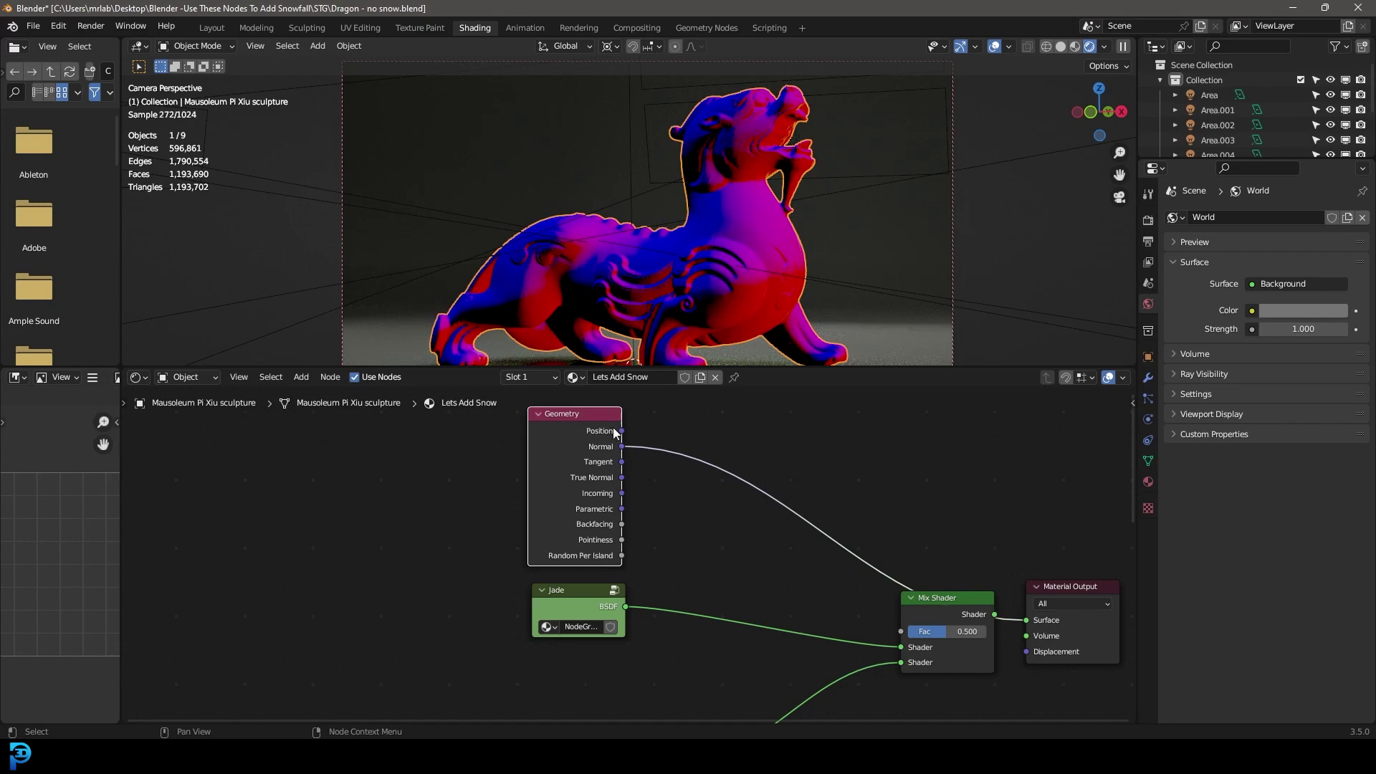
# - Add a Mix node and insert it on the link between the Geometry node's Normal output and the Material Output
pyautogui.scroll(-1, 658, 464)
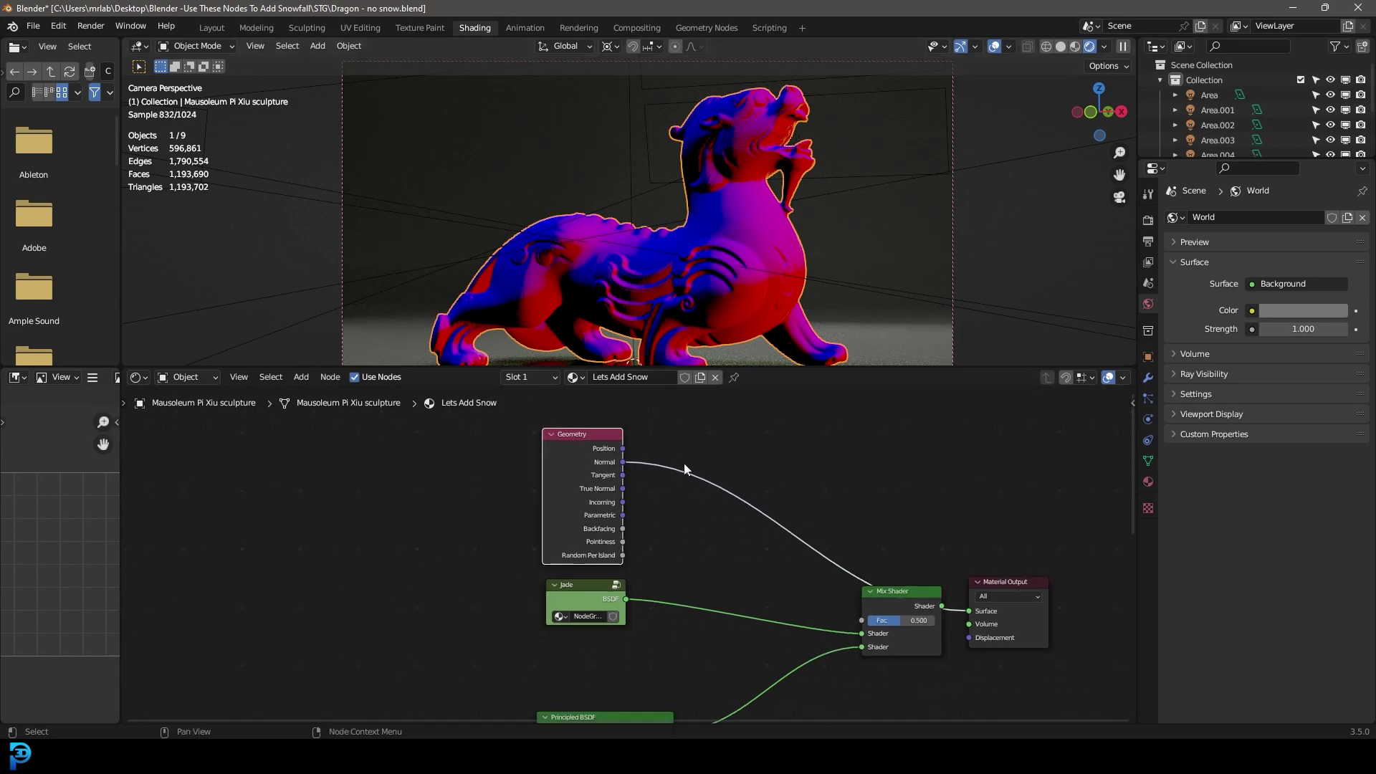
pyautogui.scroll(2, 707, 445)
pyautogui.hotkey('shift', 'a')
pyautogui.click(729, 441)
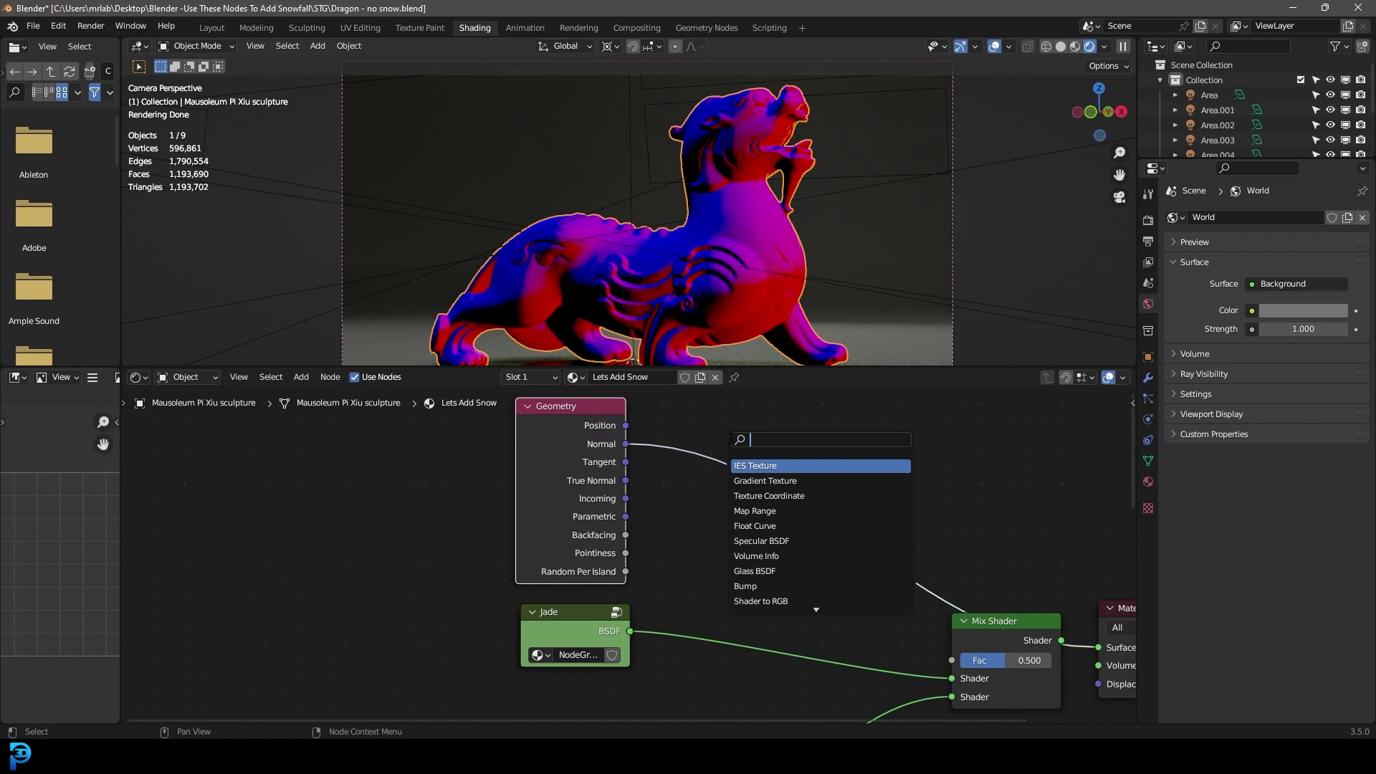
pyautogui.write('mix')
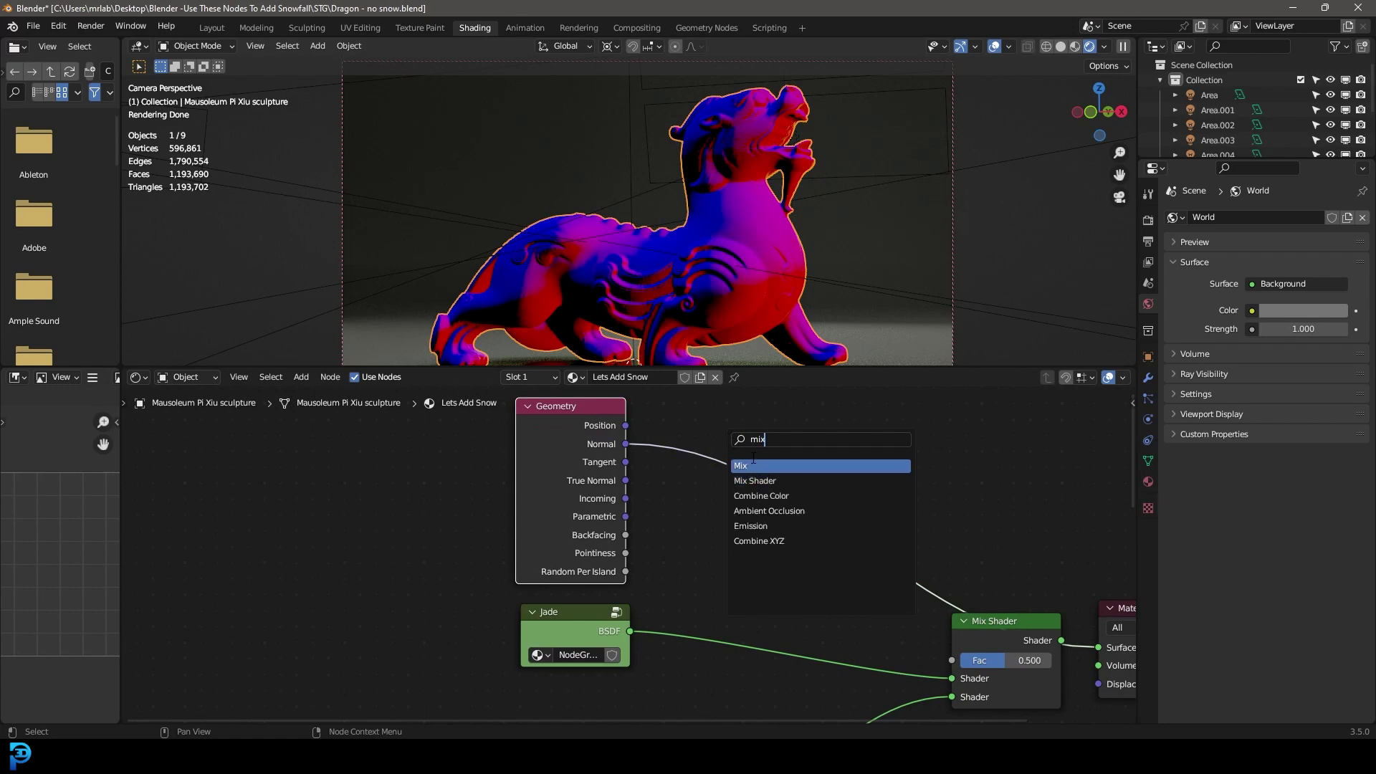
pyautogui.press('Return')
pyautogui.click(719, 462)
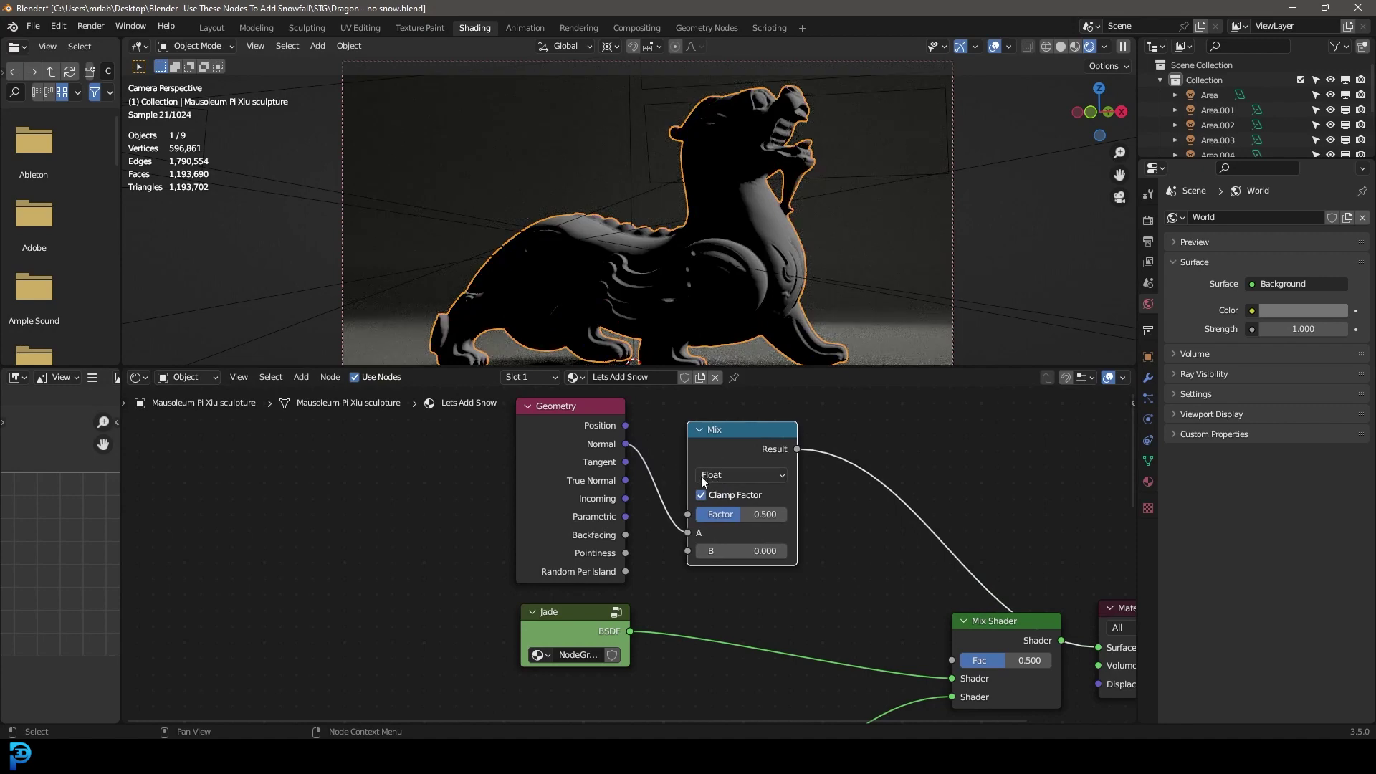
# - Set the Mix node's data type to Color, with the Geometry Normal feeding input A, and preview its result on the sculpture
pyautogui.click(721, 475)
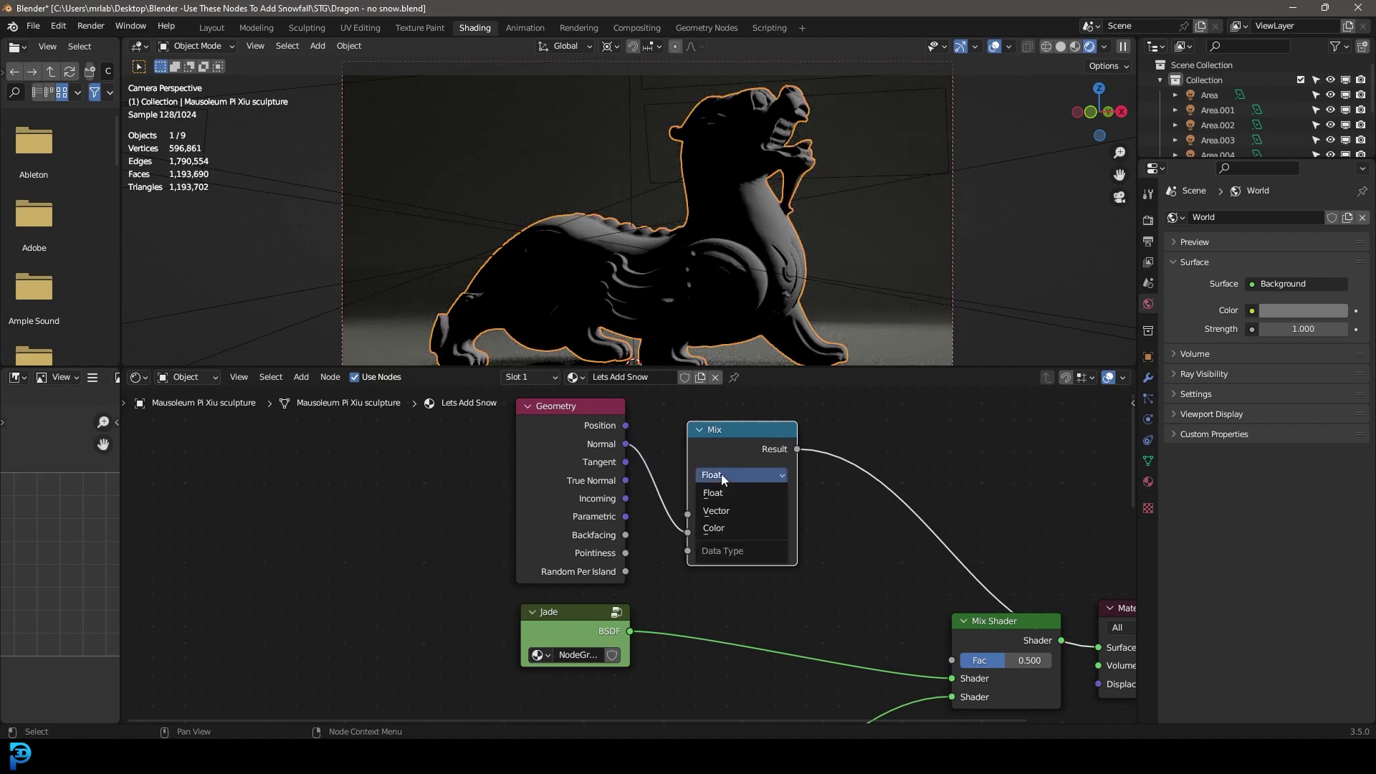
pyautogui.click(713, 528)
pyautogui.moveTo(626, 443); pyautogui.dragTo(714, 569)
pyautogui.keyDown('ctrl'); pyautogui.keyDown('shift'); pyautogui.click(768, 441); pyautogui.keyUp('shift'); pyautogui.keyUp('ctrl')
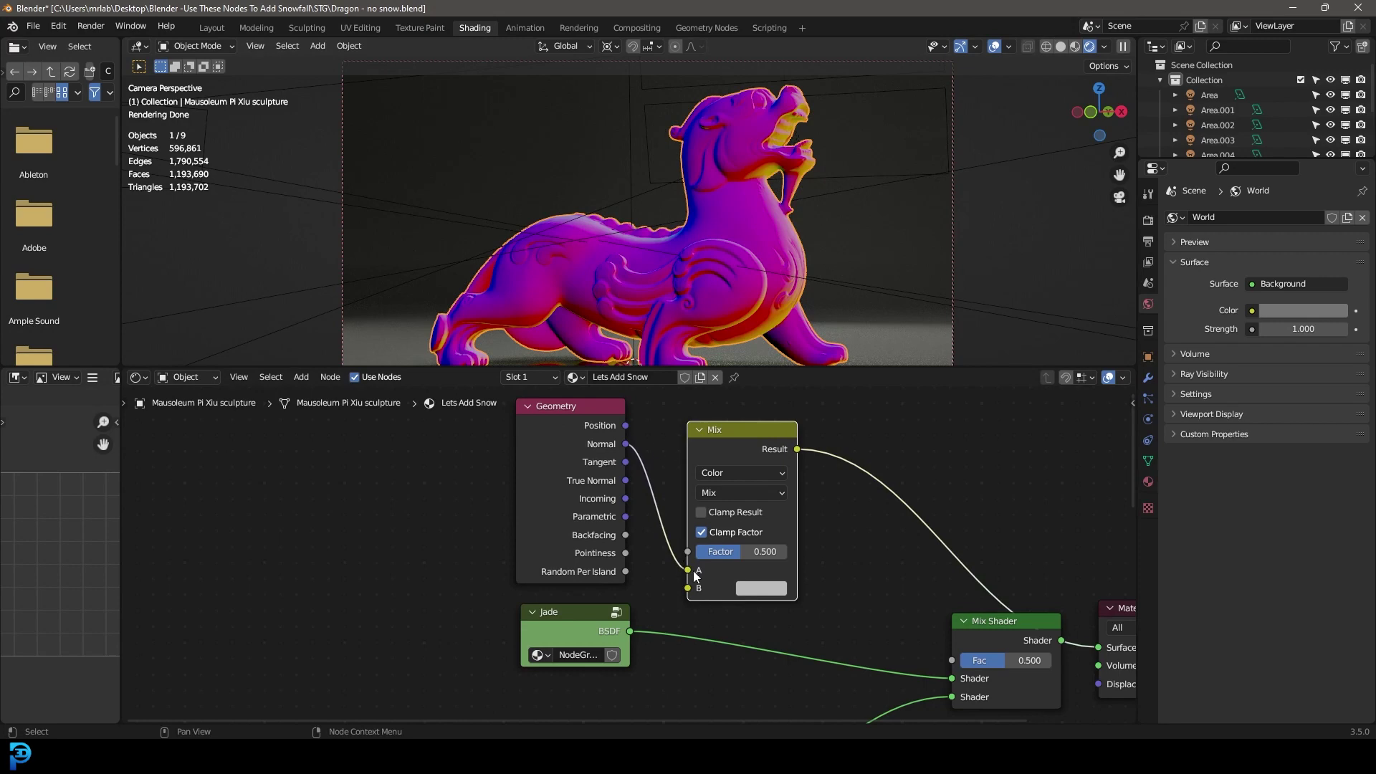
pyautogui.moveTo(724, 433); pyautogui.dragTo(719, 424)
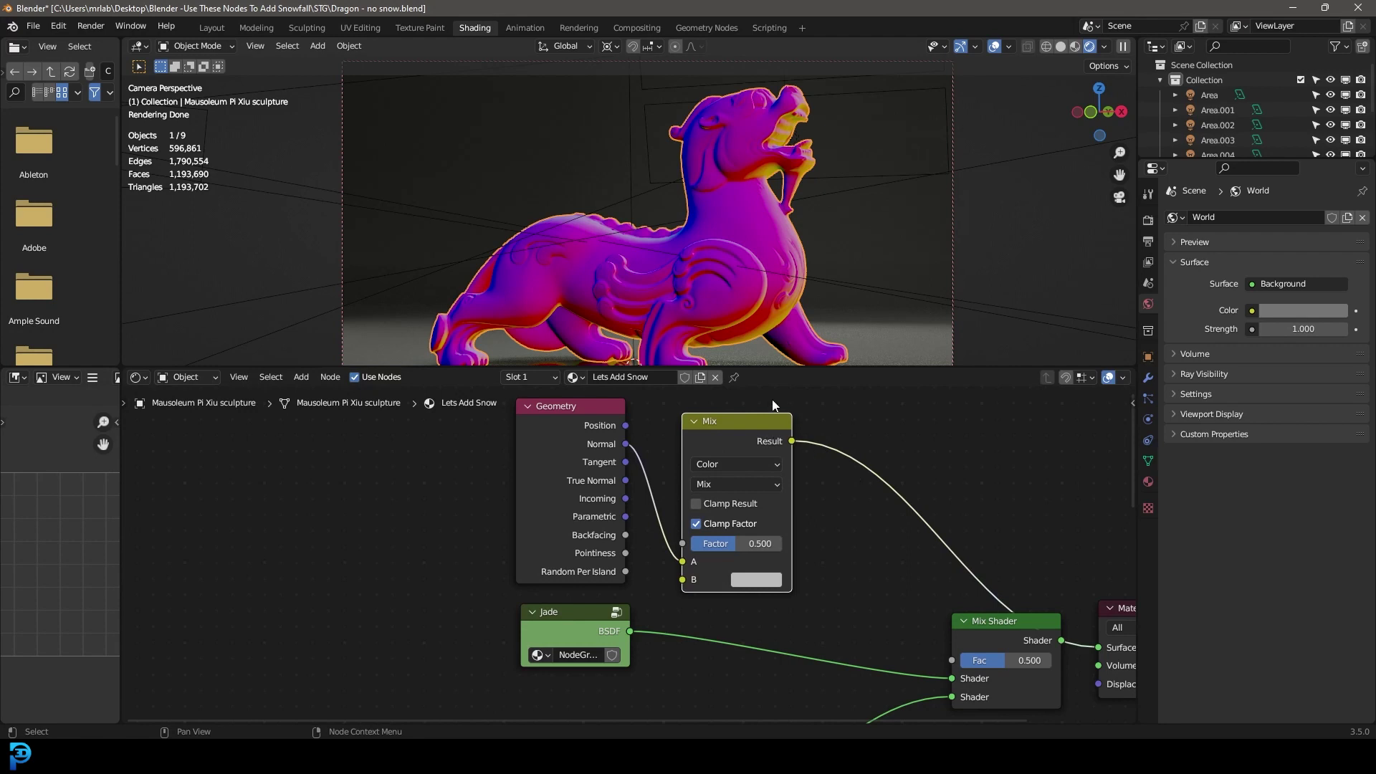
# - Add a Separate XYZ node and insert it on the link after the Mix node's Result output
pyautogui.moveTo(786, 455); pyautogui.dragTo(681, 486, button='middle')
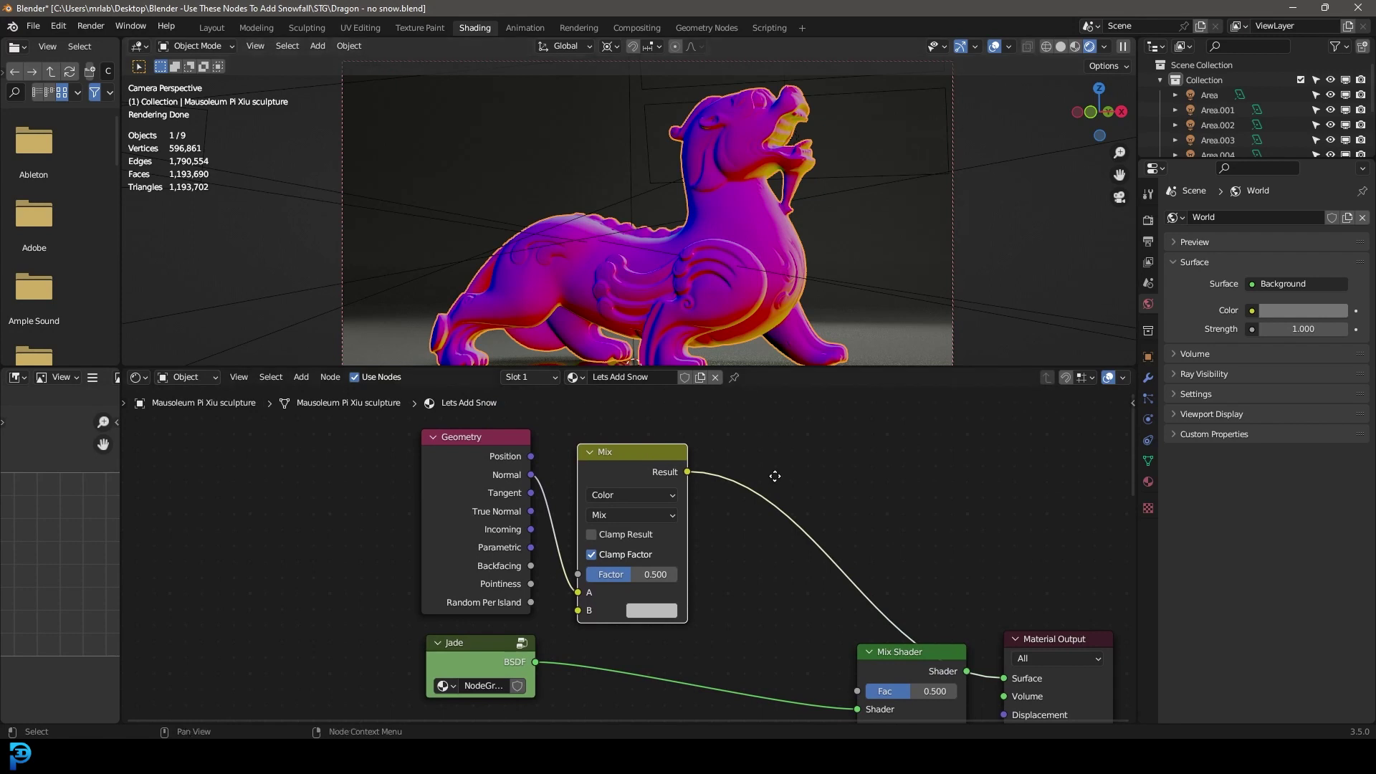
pyautogui.moveTo(687, 472); pyautogui.dragTo(753, 472)
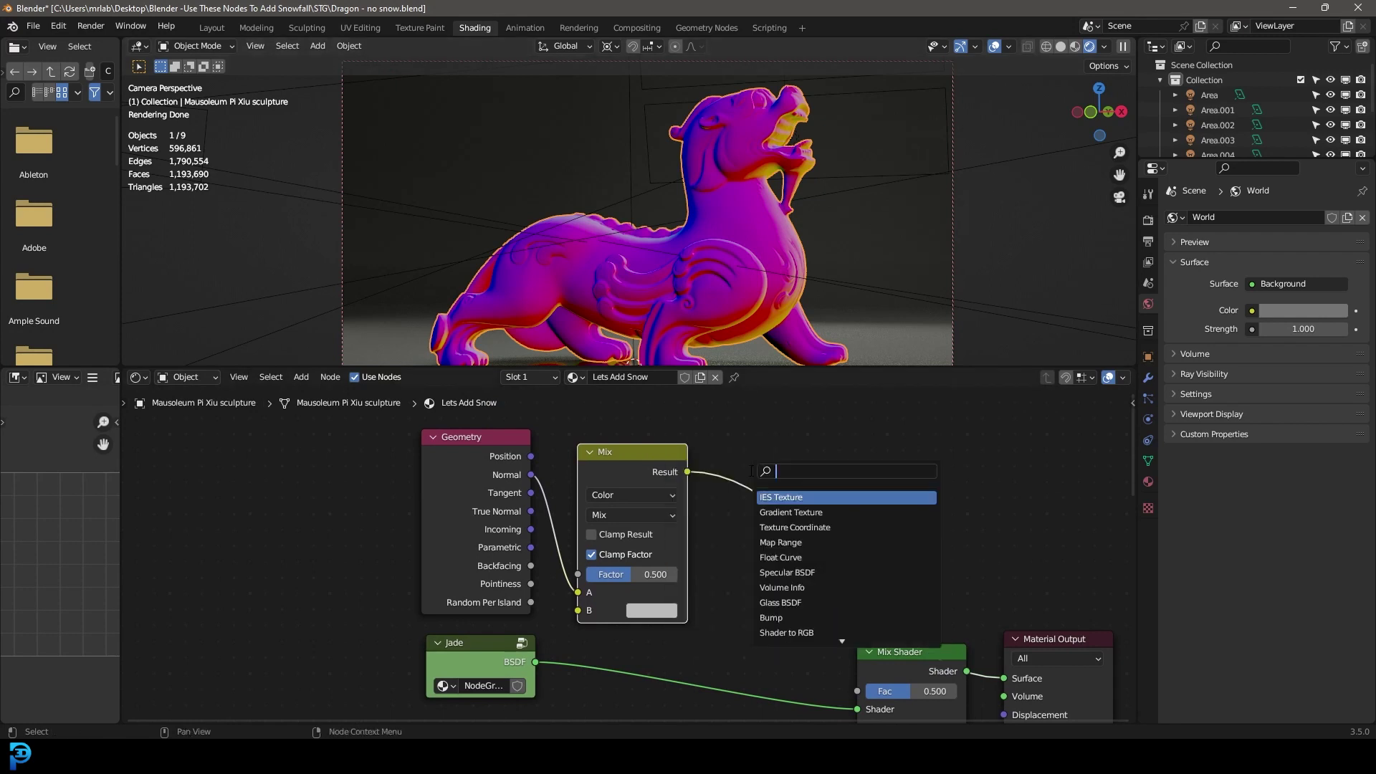
pyautogui.write('sepe')
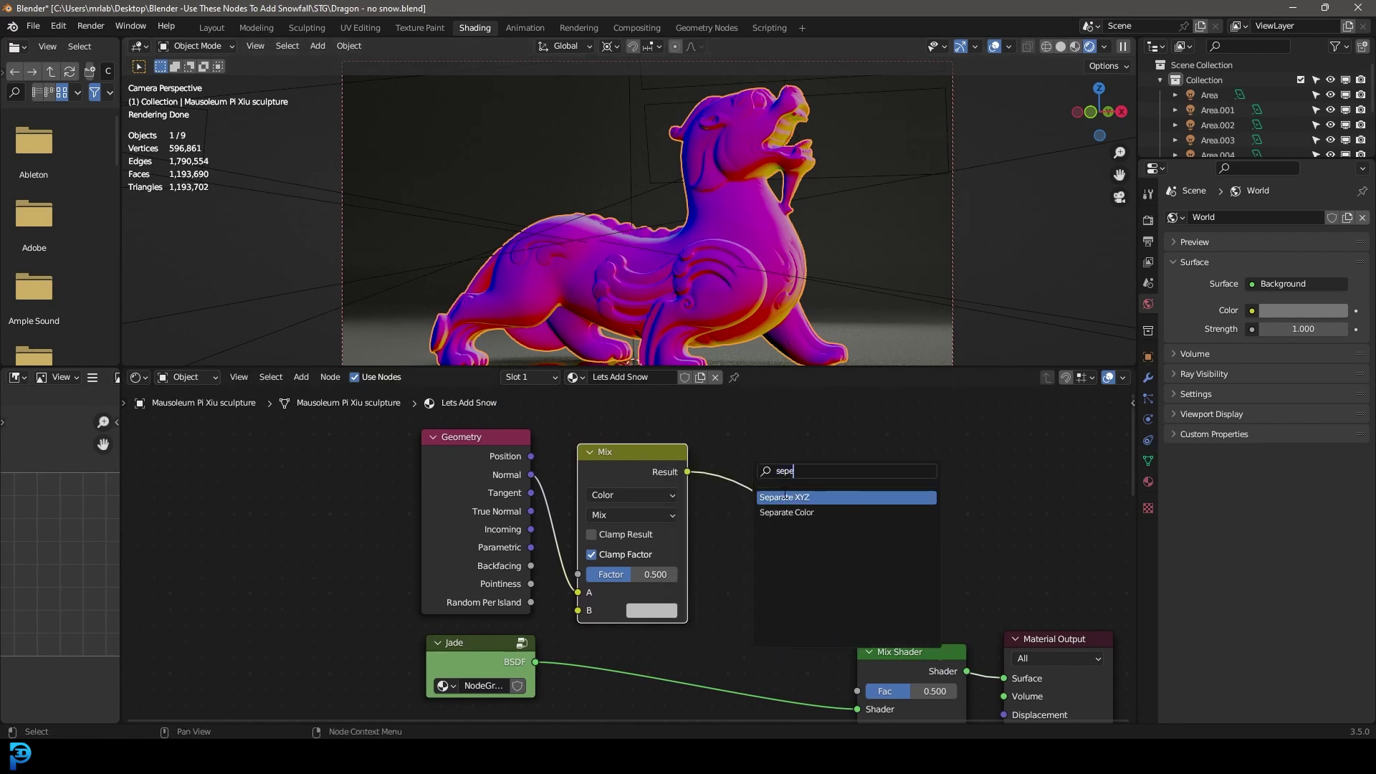
pyautogui.click(788, 497)
pyautogui.click(762, 488)
pyautogui.moveTo(831, 491); pyautogui.dragTo(725, 488, button='middle')
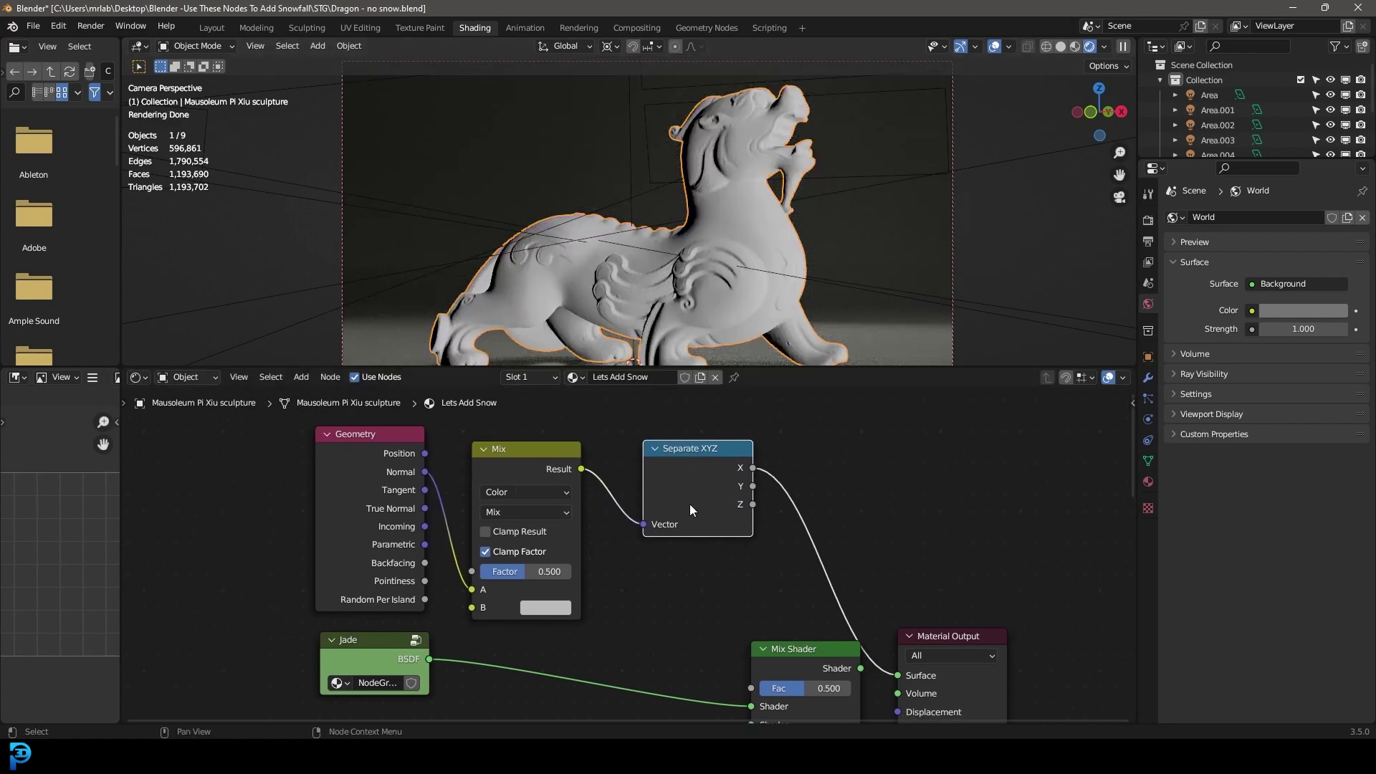
# - Preview the Separate XYZ node's Z output on the sculpture and return to the camera view
pyautogui.moveTo(777, 500); pyautogui.dragTo(735, 458, button='middle')
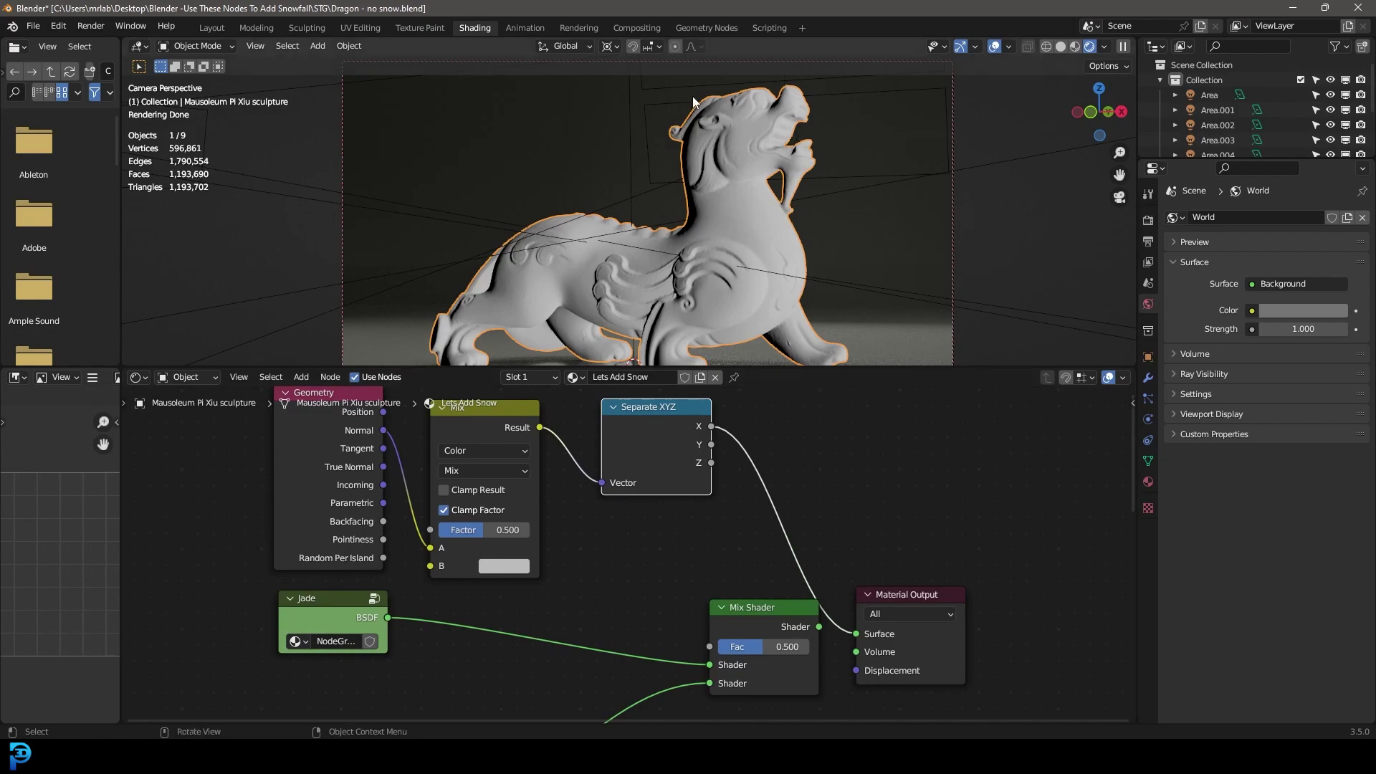
pyautogui.moveTo(694, 101); pyautogui.dragTo(610, 275, button='middle')
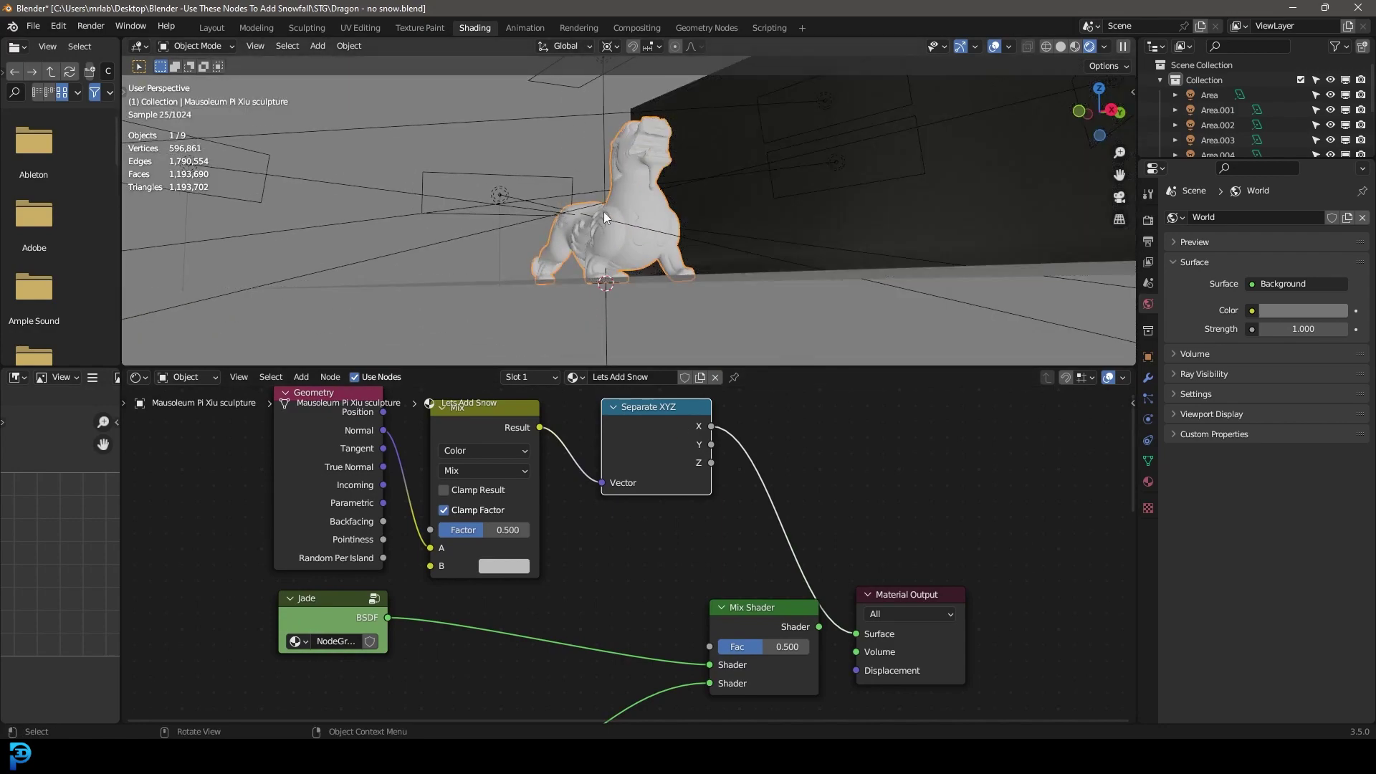
pyautogui.keyDown('ctrl'); pyautogui.keyDown('shift'); pyautogui.click(686, 423); pyautogui.keyUp('shift'); pyautogui.keyUp('ctrl')
pyautogui.keyDown('ctrl'); pyautogui.keyDown('shift'); pyautogui.click(686, 423); pyautogui.keyUp('shift'); pyautogui.keyUp('ctrl')
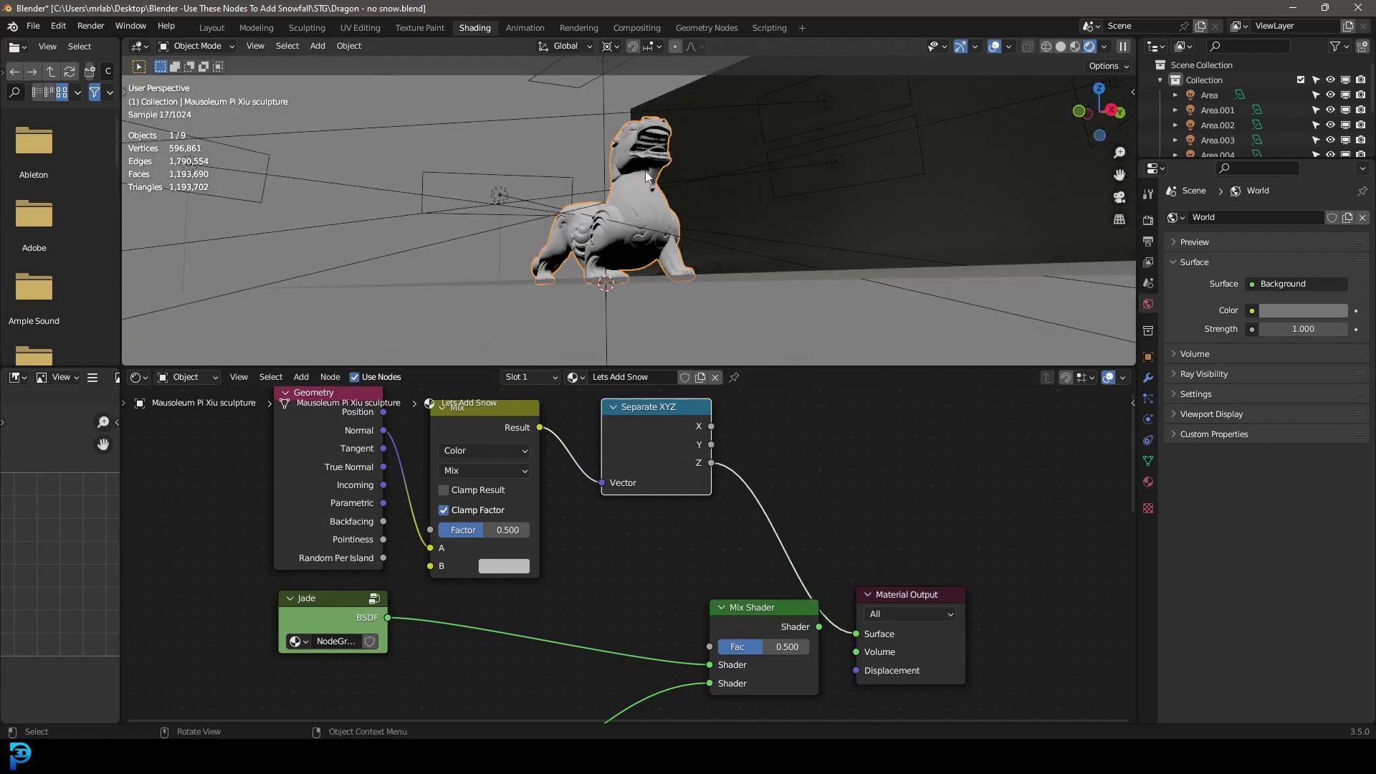
pyautogui.press('KP_0')
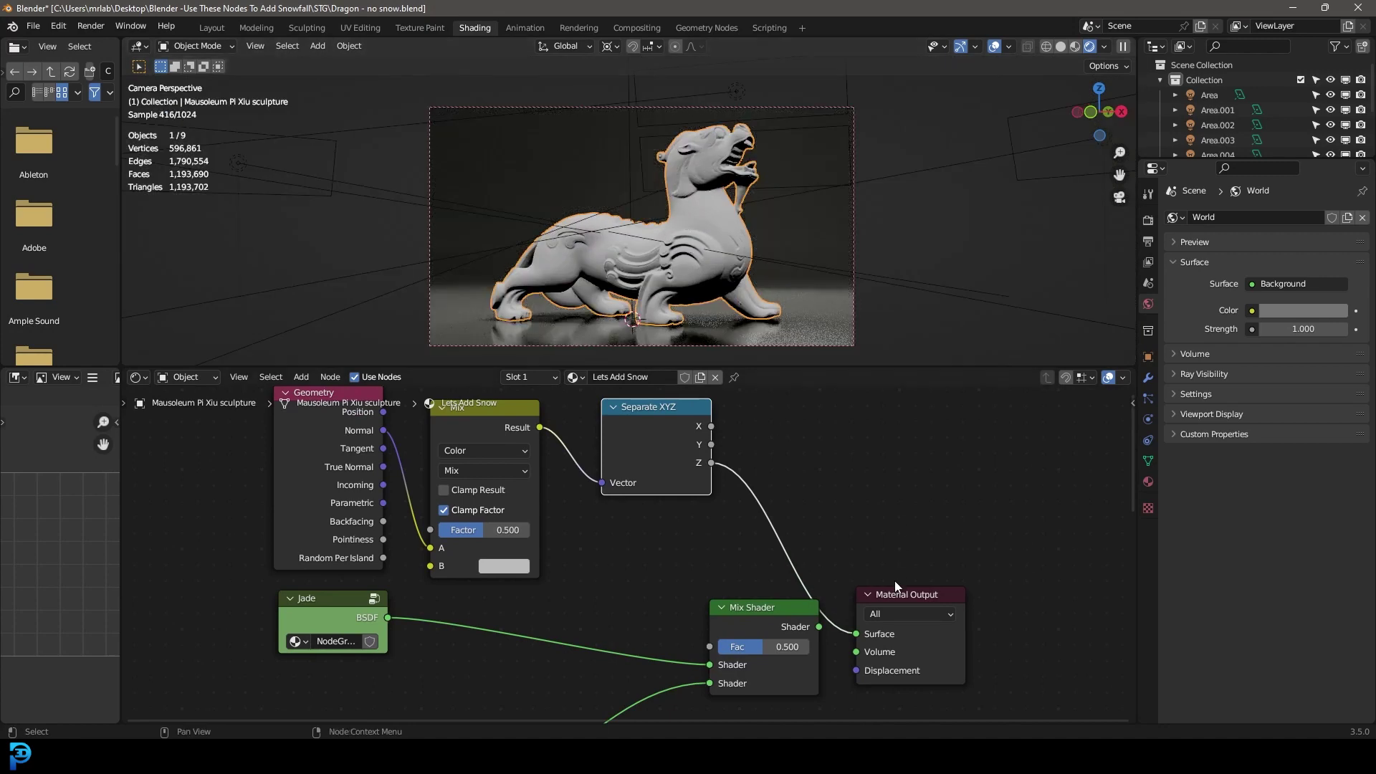
# - Move the Material Output node level with Separate XYZ and farther away from it, leaving room for another node
pyautogui.moveTo(895, 585); pyautogui.dragTo(898, 475)
pyautogui.scroll(2, 717, 223)
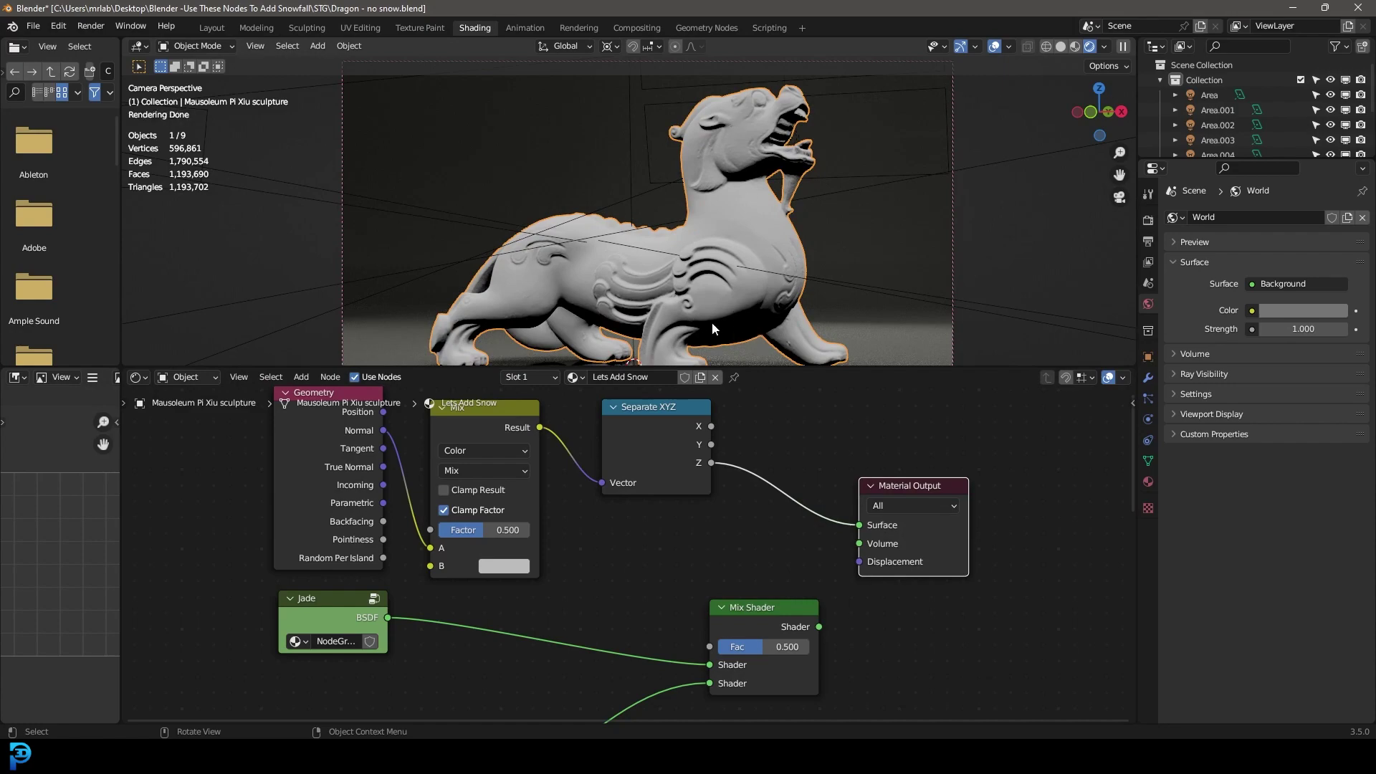
pyautogui.moveTo(767, 294); pyautogui.dragTo(592, 222, button='middle')
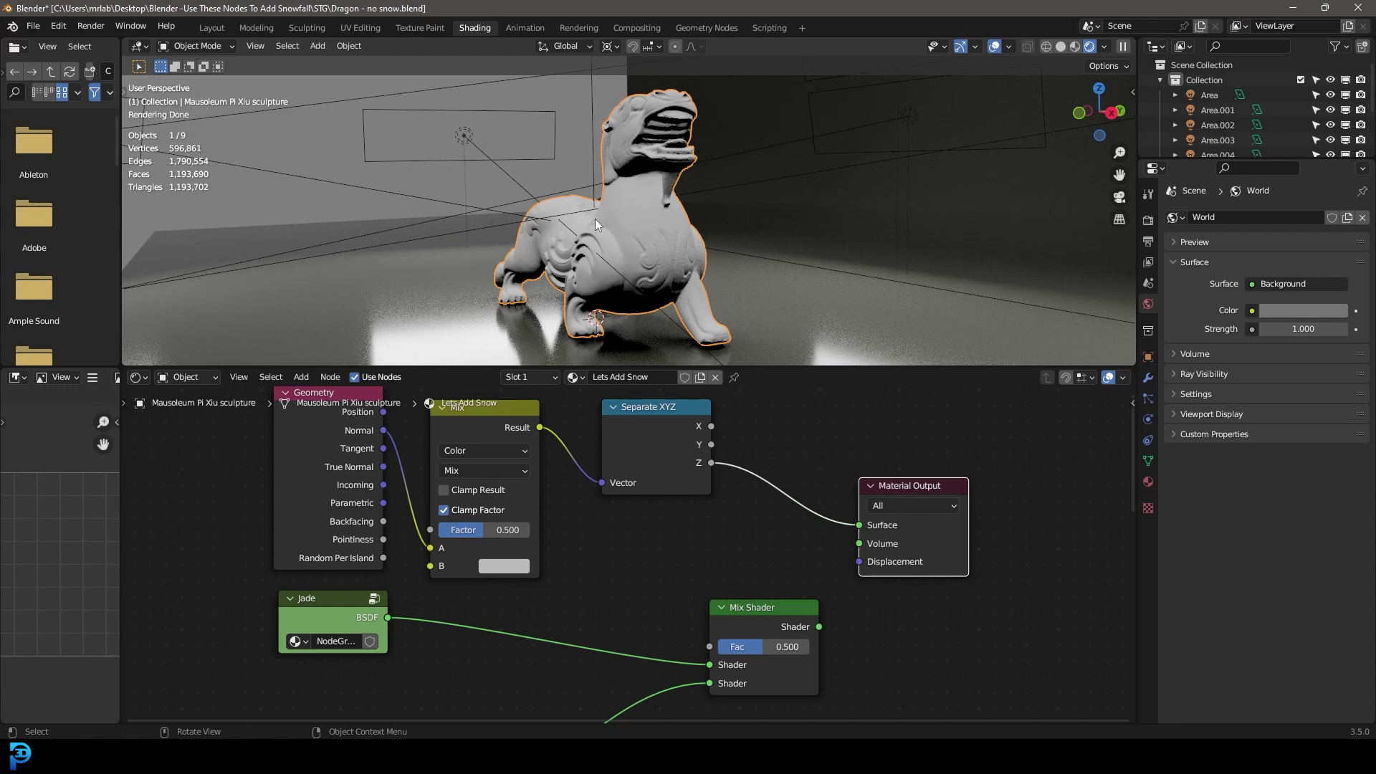
pyautogui.press('KP_1')
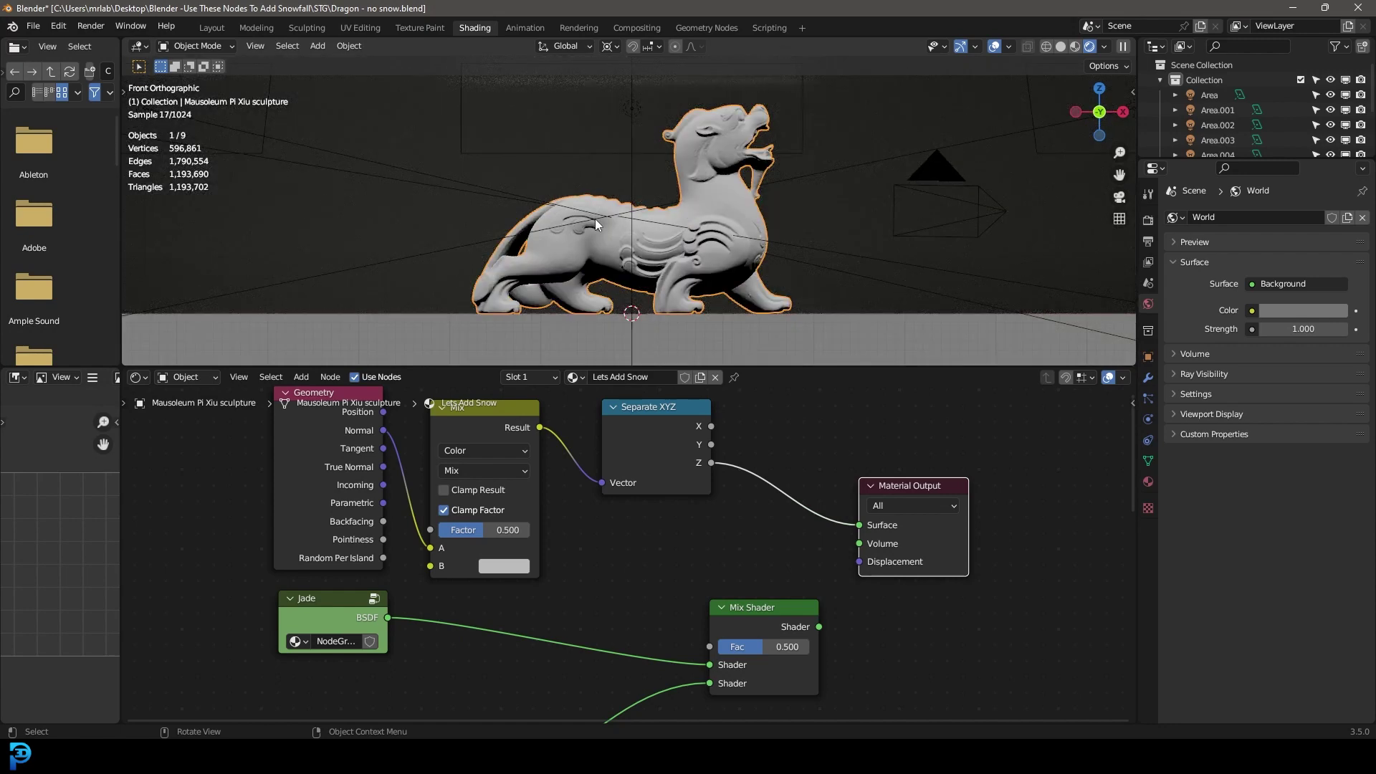
pyautogui.moveTo(880, 484); pyautogui.dragTo(776, 486, button='middle')
pyautogui.moveTo(776, 487); pyautogui.dragTo(911, 463)
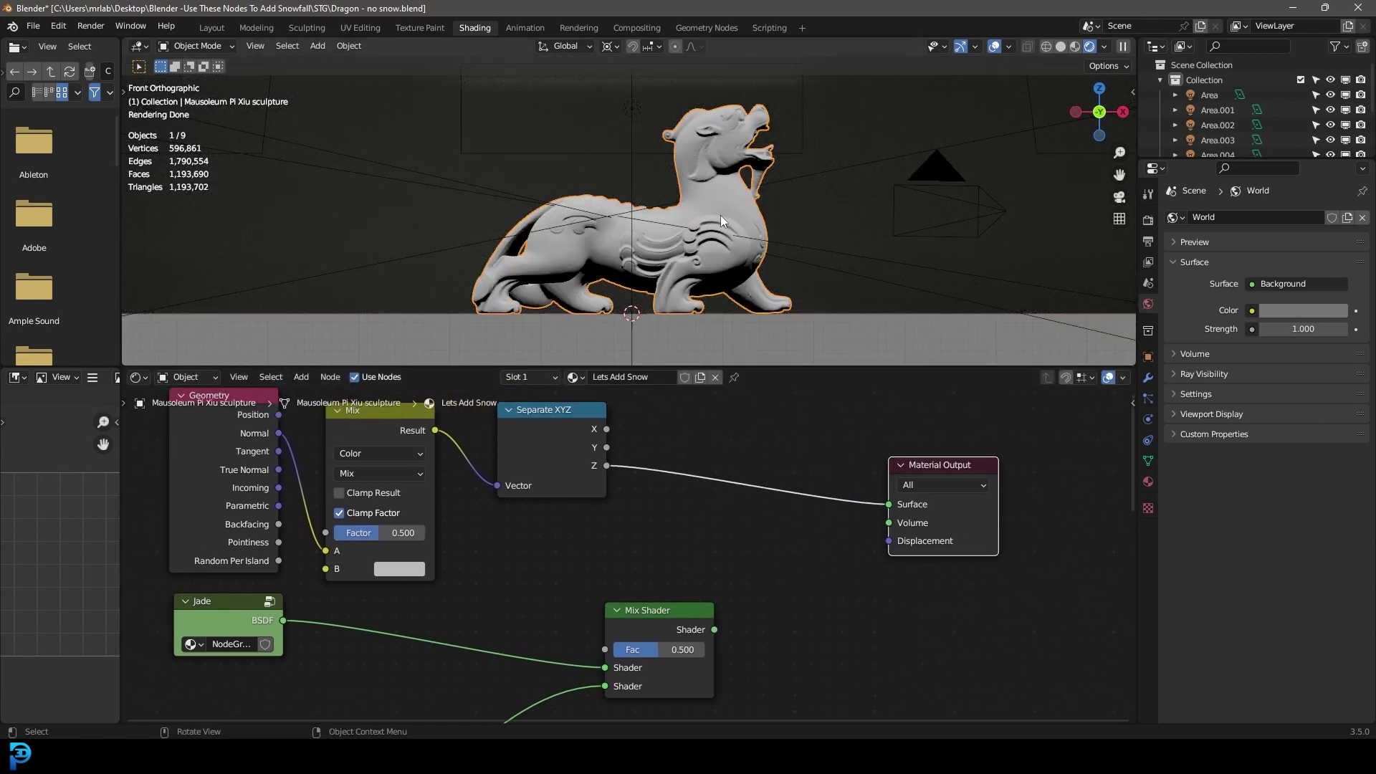
# - Add a ColorRamp node and insert it between the Separate XYZ Z output and the Material Output
pyautogui.moveTo(730, 438); pyautogui.dragTo(724, 459, button='middle')
pyautogui.hotkey('shift', 'a')
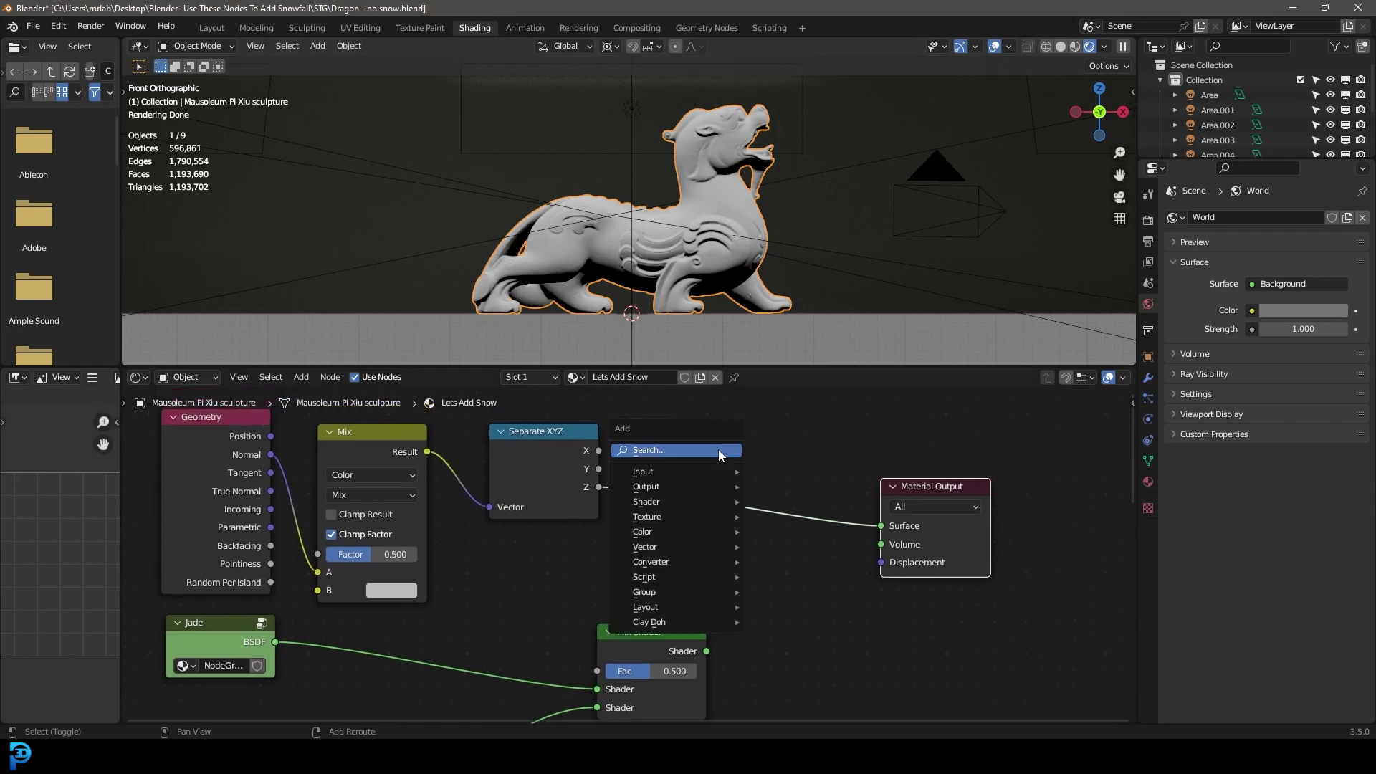
pyautogui.write('color')
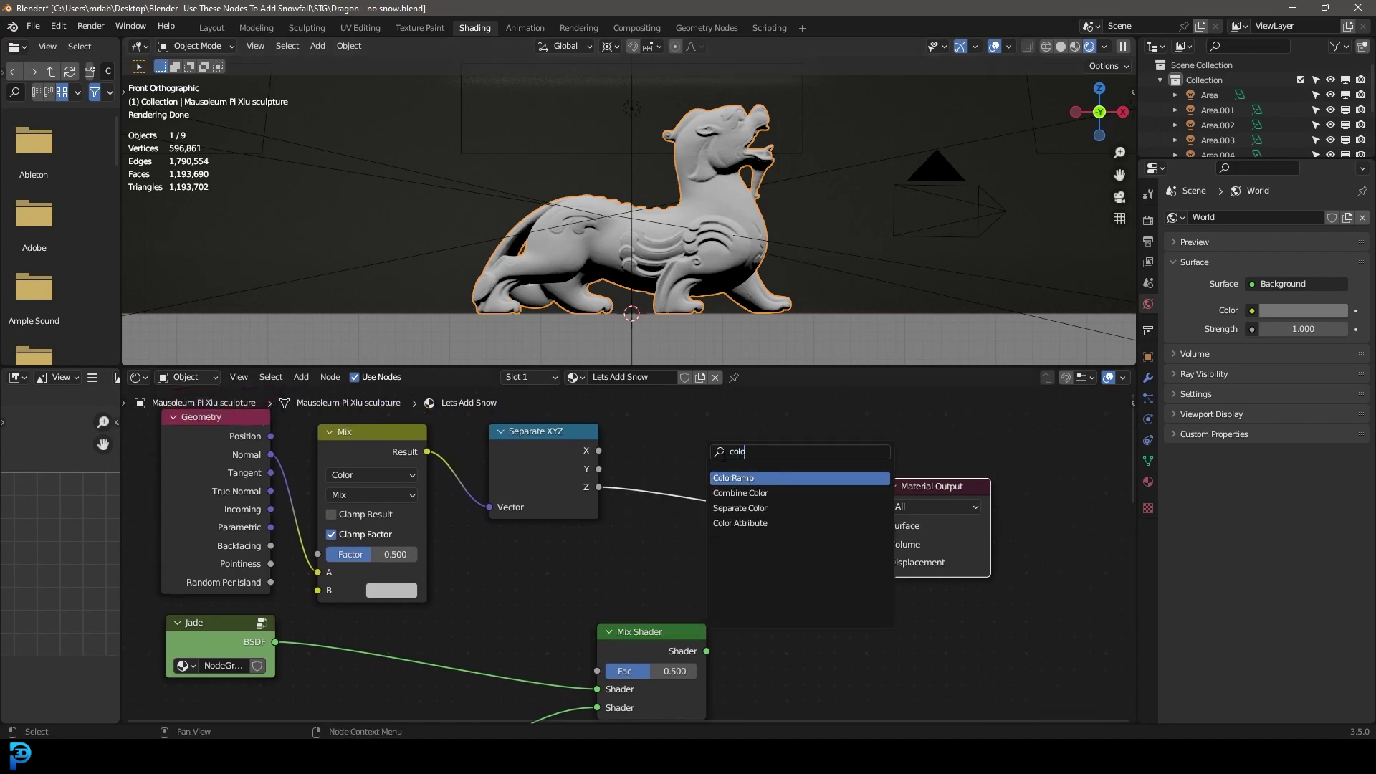
pyautogui.press('Return')
pyautogui.click(671, 453)
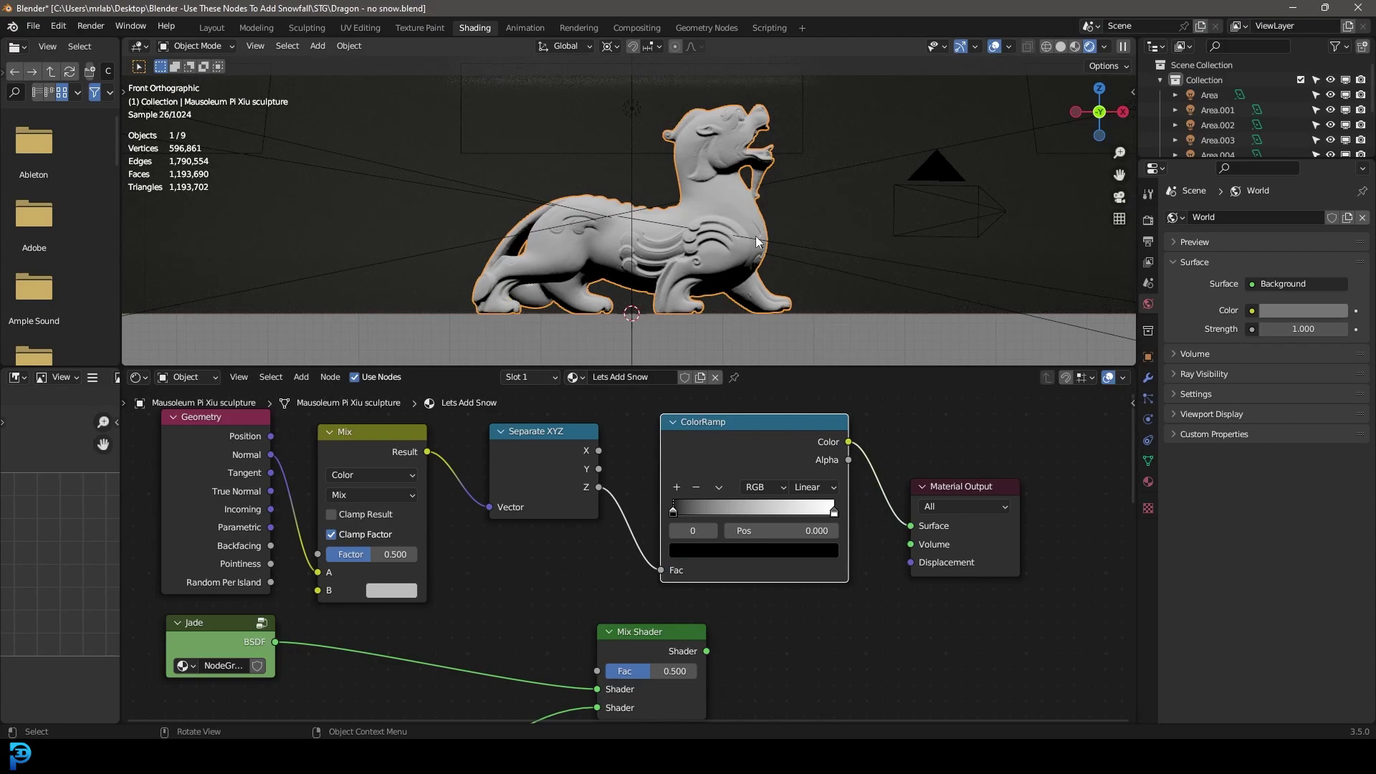
# - Bring the ColorRamp's black and white stops together near the middle, with the white stop at 0.516, for a sharp mask
pyautogui.moveTo(746, 247); pyautogui.dragTo(675, 278, button='middle')
pyautogui.scroll(2, 675, 279)
pyautogui.moveTo(685, 361); pyautogui.dragTo(690, 337, button='middle')
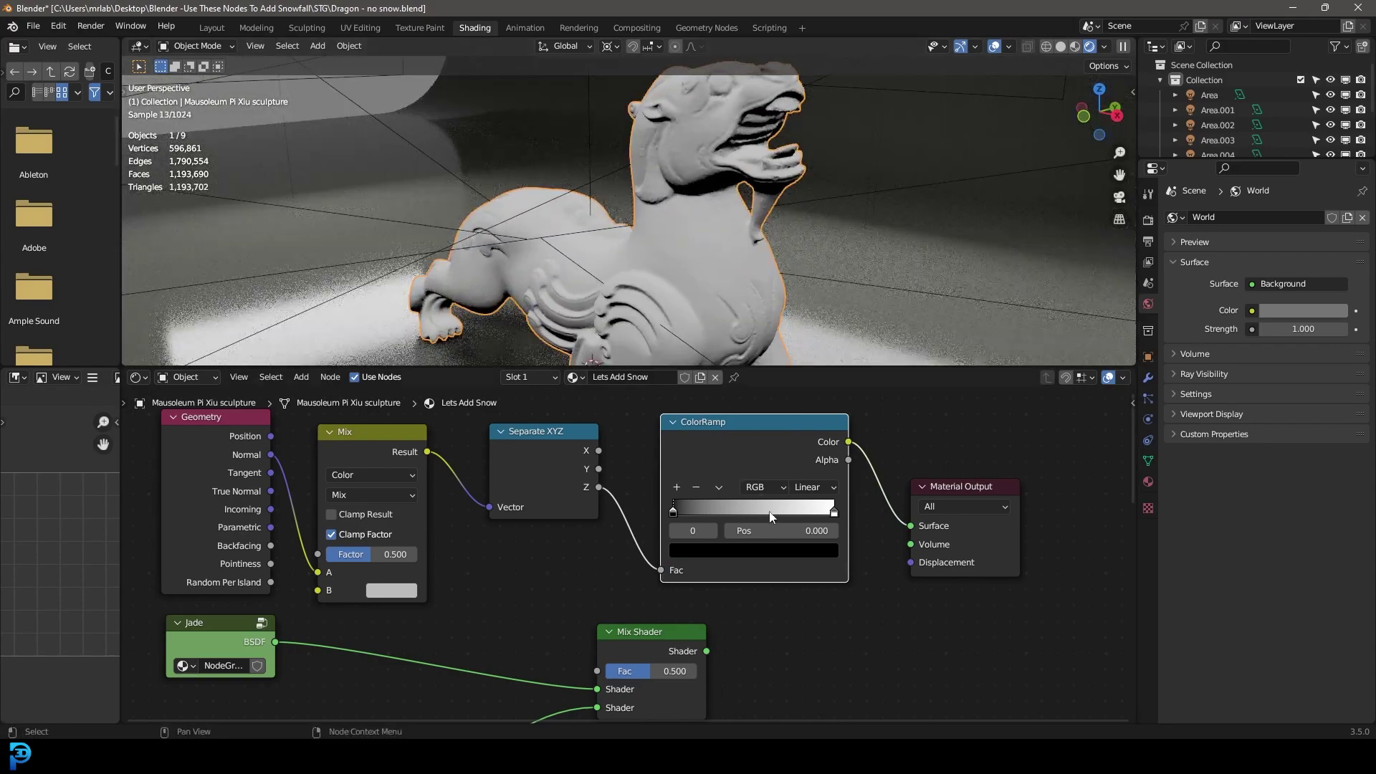
pyautogui.moveTo(684, 511); pyautogui.dragTo(747, 529)
pyautogui.scroll(-5, 612, 210)
pyautogui.moveTo(611, 210); pyautogui.dragTo(672, 202, button='middle')
pyautogui.scroll(4, 676, 215)
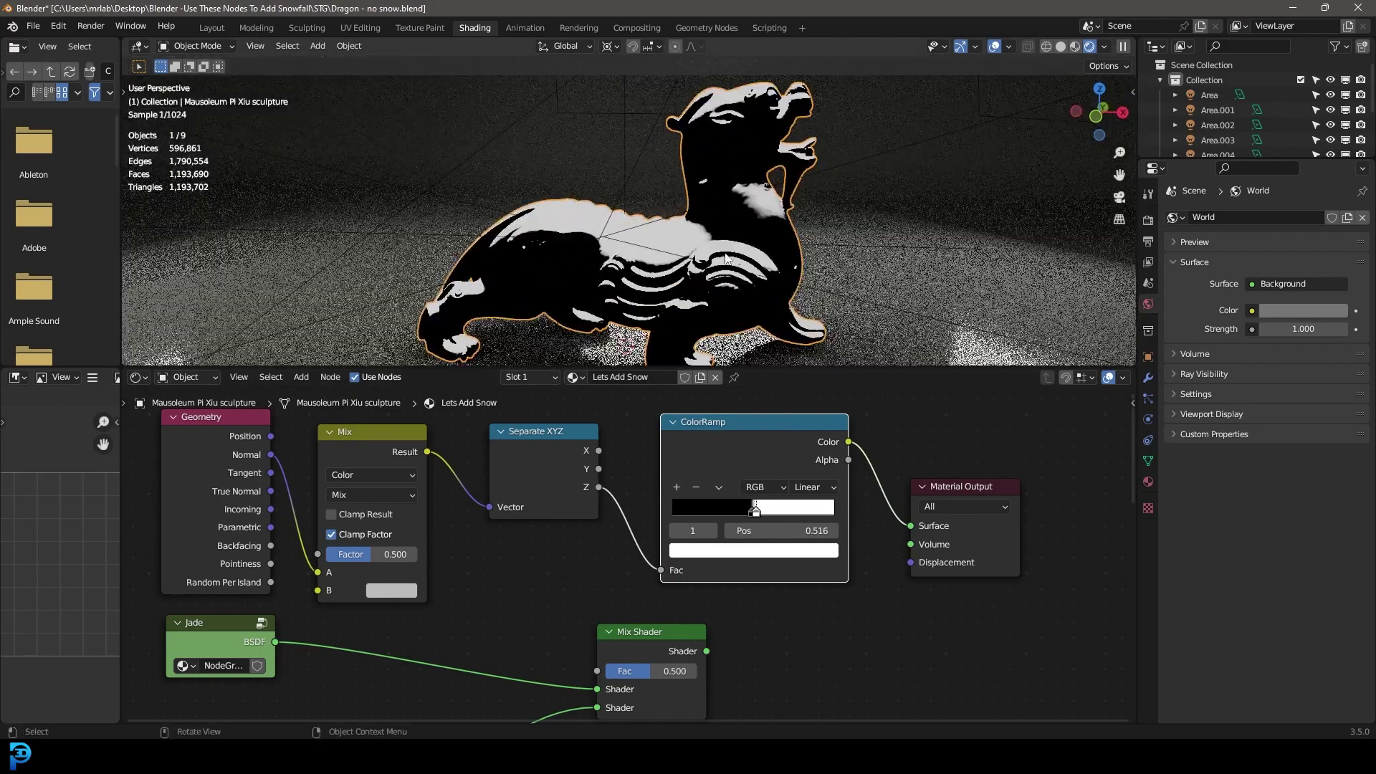
pyautogui.moveTo(578, 217); pyautogui.dragTo(618, 243, button='middle')
pyautogui.moveTo(613, 294); pyautogui.dragTo(584, 287, button='middle')
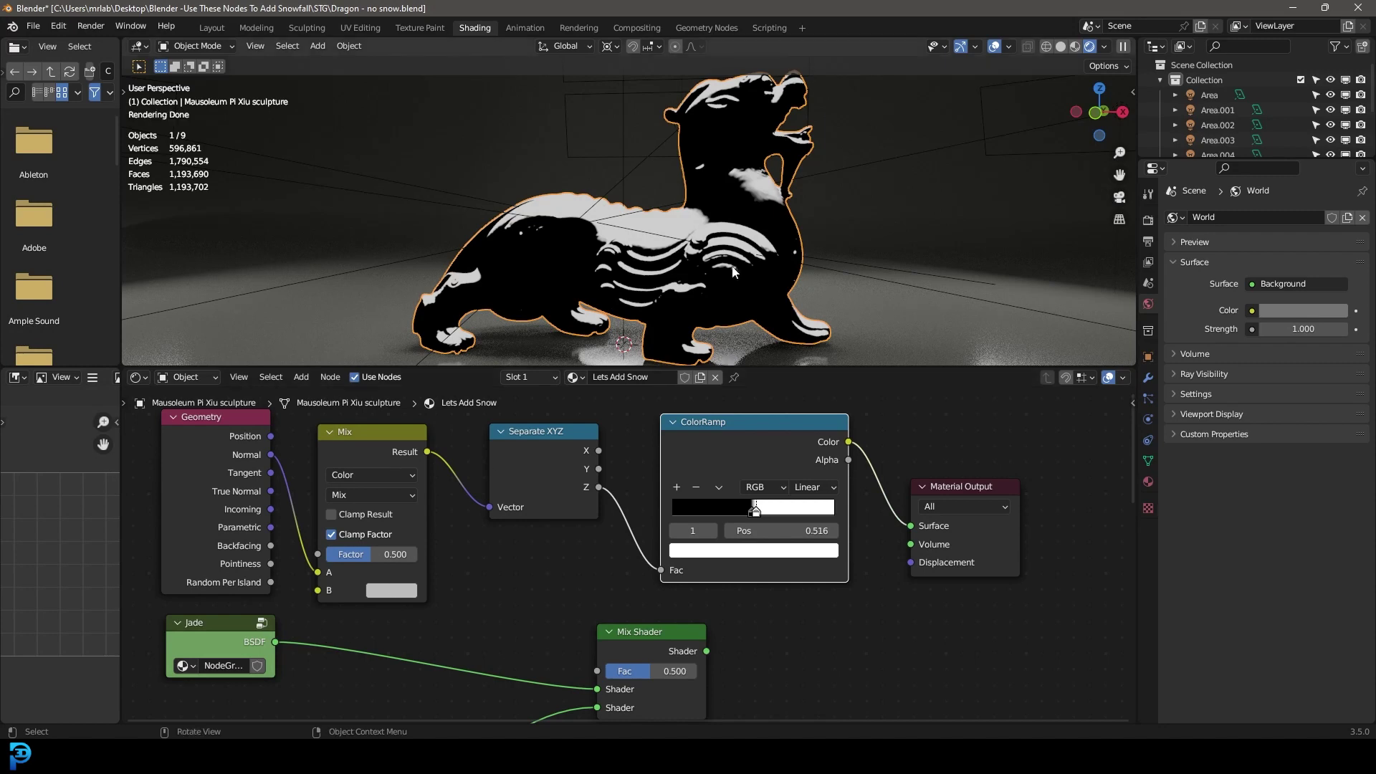
# - Arrange the Jade node, the Principled BSDF beneath it and the Mix Shader farther to their right, below the mask nodes
pyautogui.scroll(-2, 676, 581)
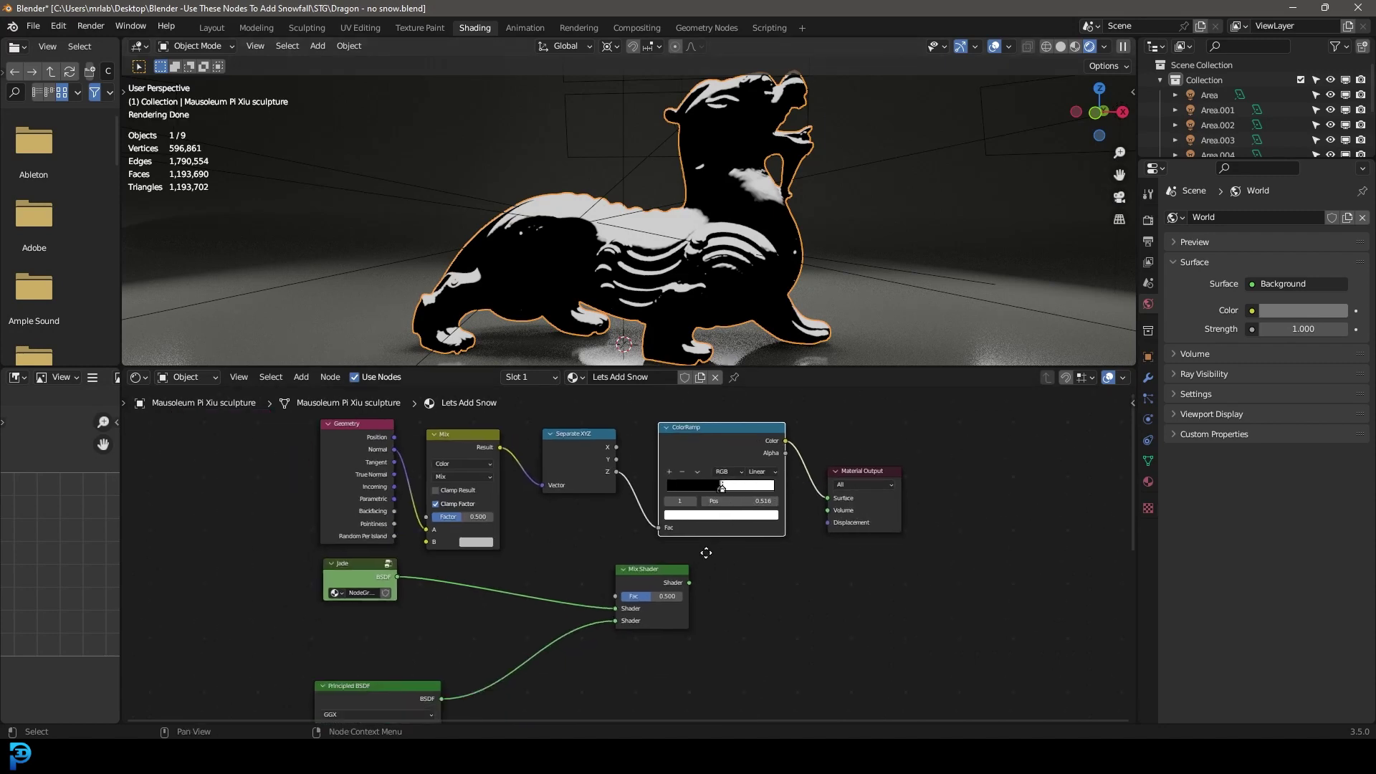
pyautogui.moveTo(676, 580); pyautogui.dragTo(769, 466, button='middle')
pyautogui.moveTo(444, 443); pyautogui.dragTo(441, 489)
pyautogui.moveTo(442, 566); pyautogui.dragTo(433, 557)
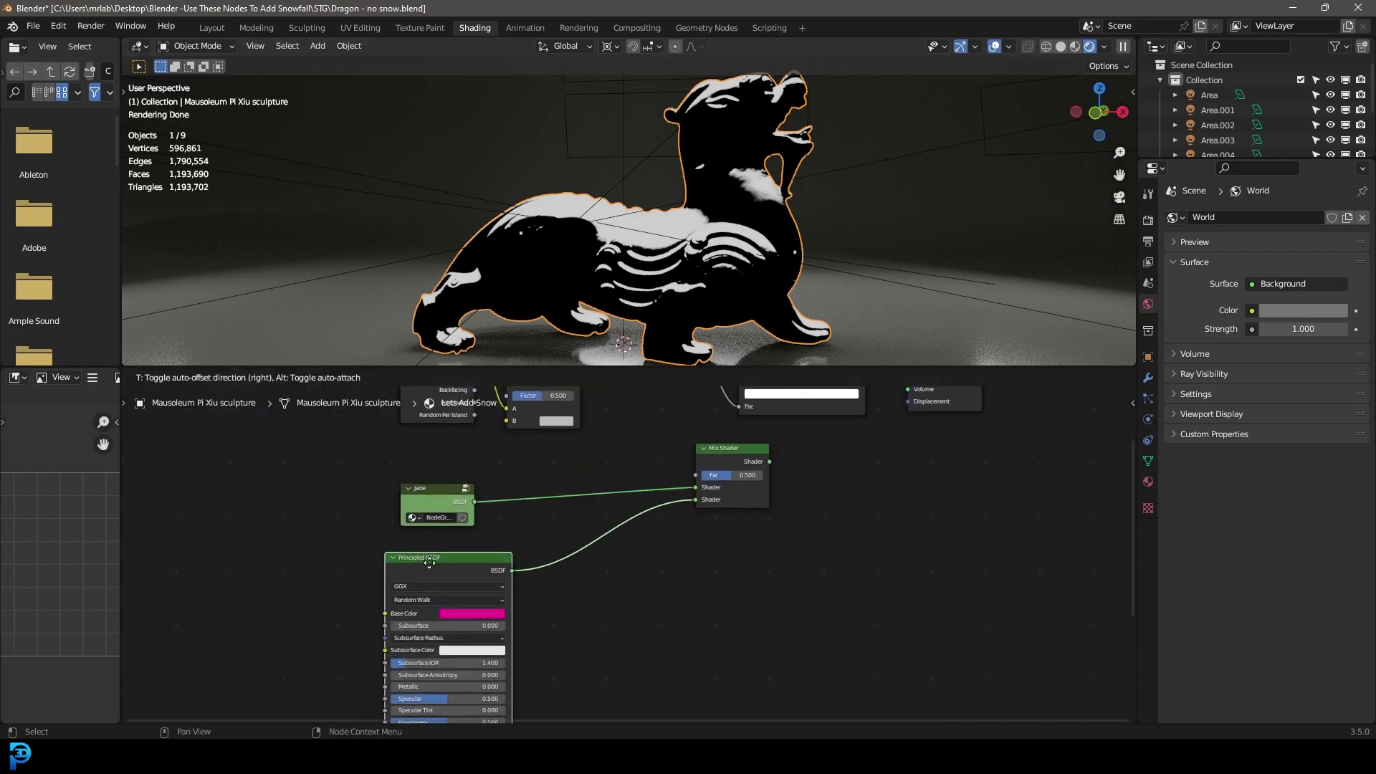
pyautogui.scroll(5, 566, 574)
pyautogui.moveTo(566, 574); pyautogui.dragTo(536, 584, button='middle')
pyautogui.scroll(1, 537, 584)
pyautogui.moveTo(369, 581); pyautogui.dragTo(317, 608, button='middle')
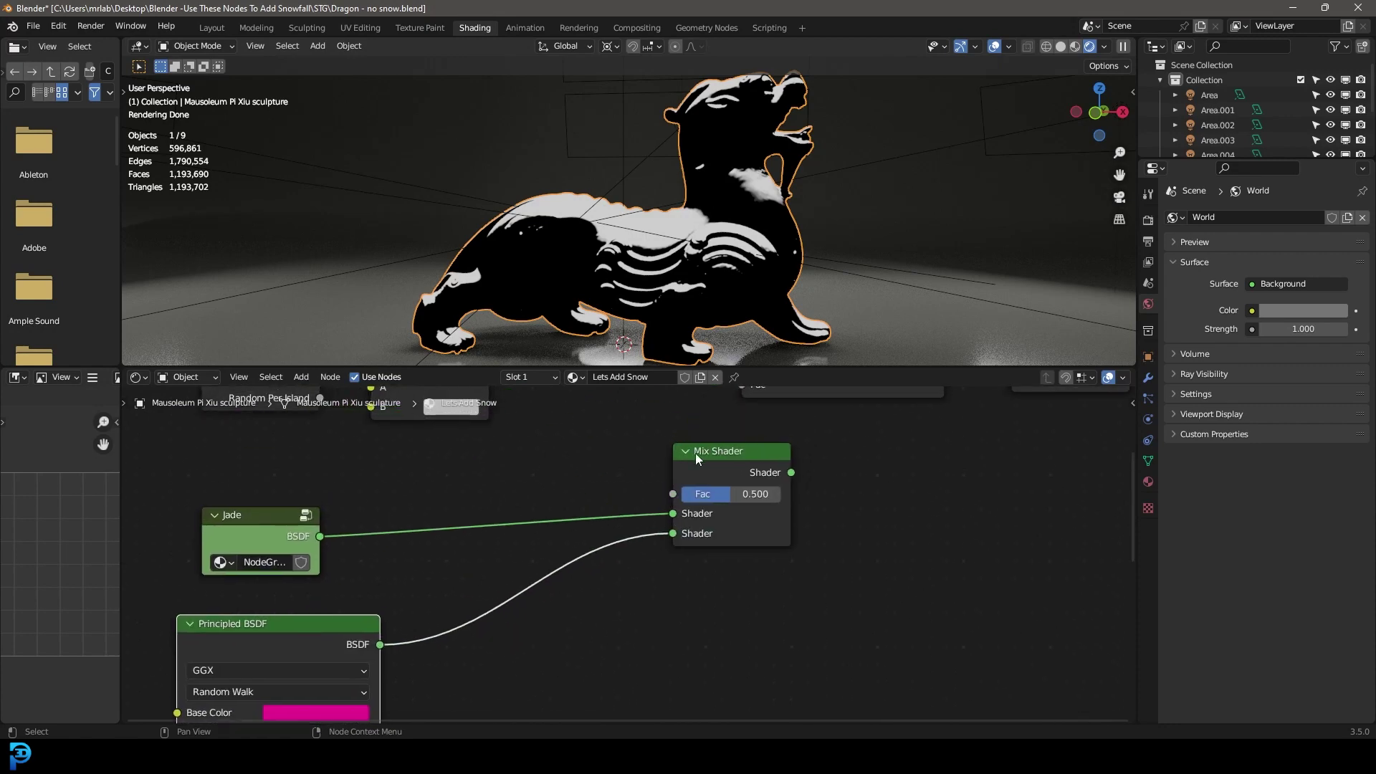
pyautogui.moveTo(698, 457); pyautogui.dragTo(824, 464)
pyautogui.scroll(-6, 823, 463)
pyautogui.moveTo(765, 461); pyautogui.dragTo(792, 539, button='middle')
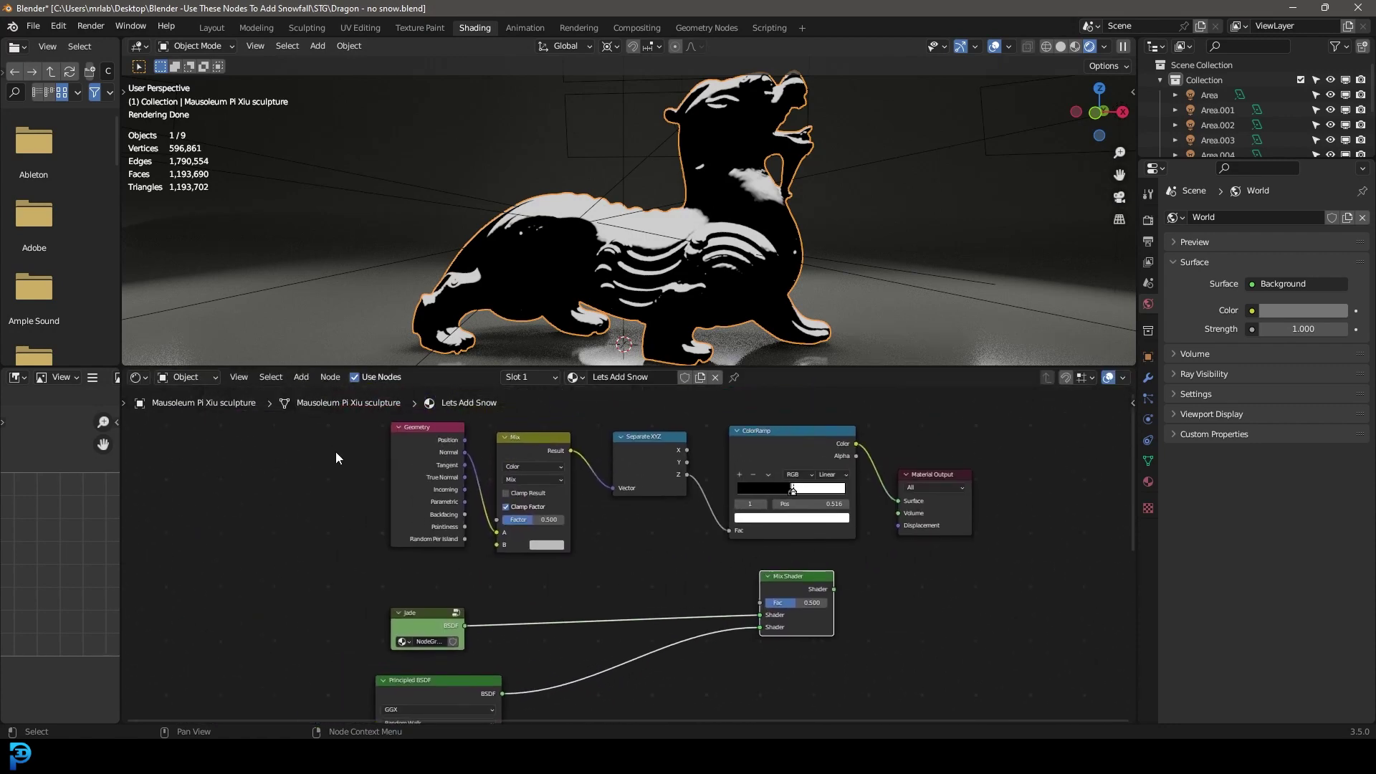
# - Move the Geometry, Mix, Separate XYZ and ColorRamp nodes together away from the Material Output
pyautogui.moveTo(336, 454); pyautogui.dragTo(772, 464)
pyautogui.moveTo(770, 448); pyautogui.dragTo(448, 455)
pyautogui.moveTo(605, 481); pyautogui.dragTo(574, 458, button='middle')
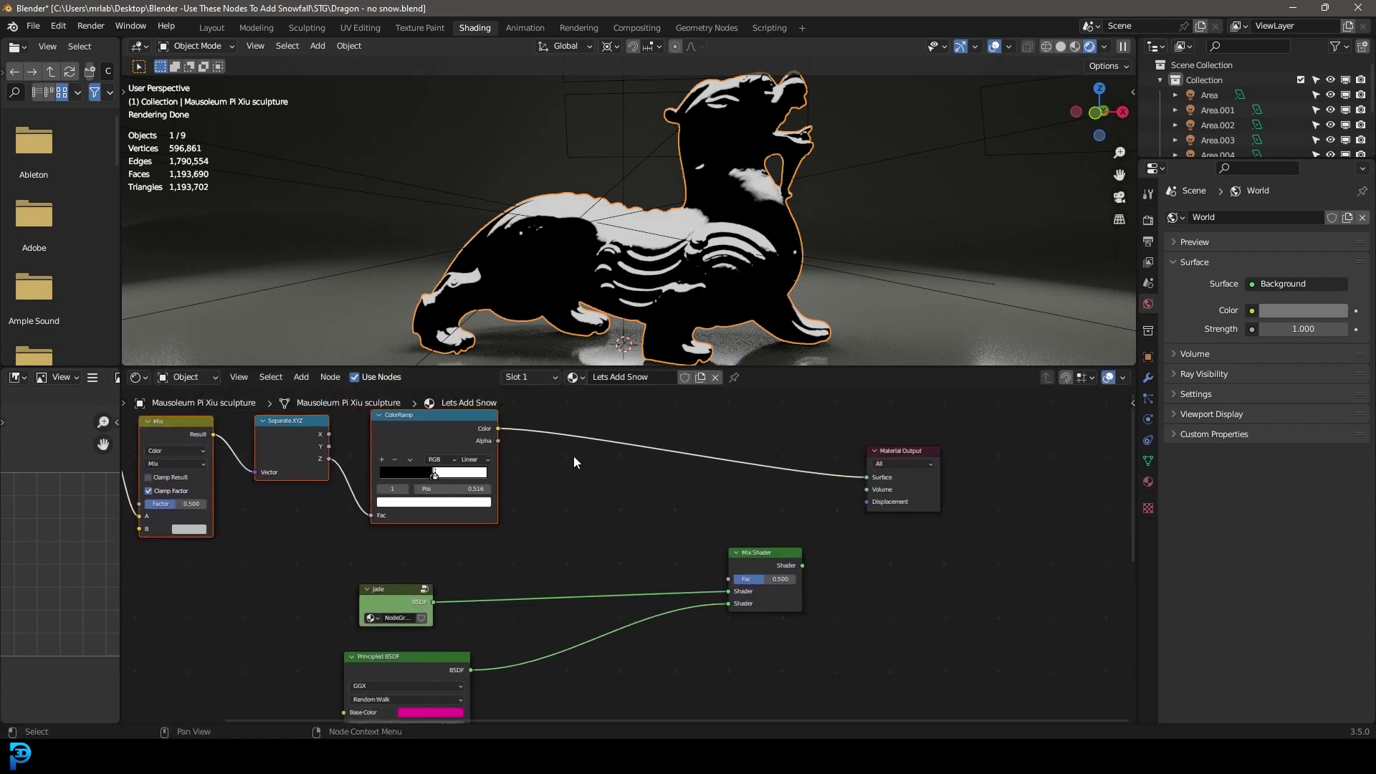
# - Connect the ColorRamp's Color output to the Mix Shader's Fac and the Mix Shader's output to the Material Output's Surface
pyautogui.scroll(1, 574, 462)
pyautogui.moveTo(502, 423); pyautogui.dragTo(499, 457, button='middle')
pyautogui.moveTo(472, 444); pyautogui.dragTo(746, 619)
pyautogui.moveTo(828, 605); pyautogui.dragTo(906, 505)
pyautogui.moveTo(715, 527); pyautogui.dragTo(765, 440, button='middle')
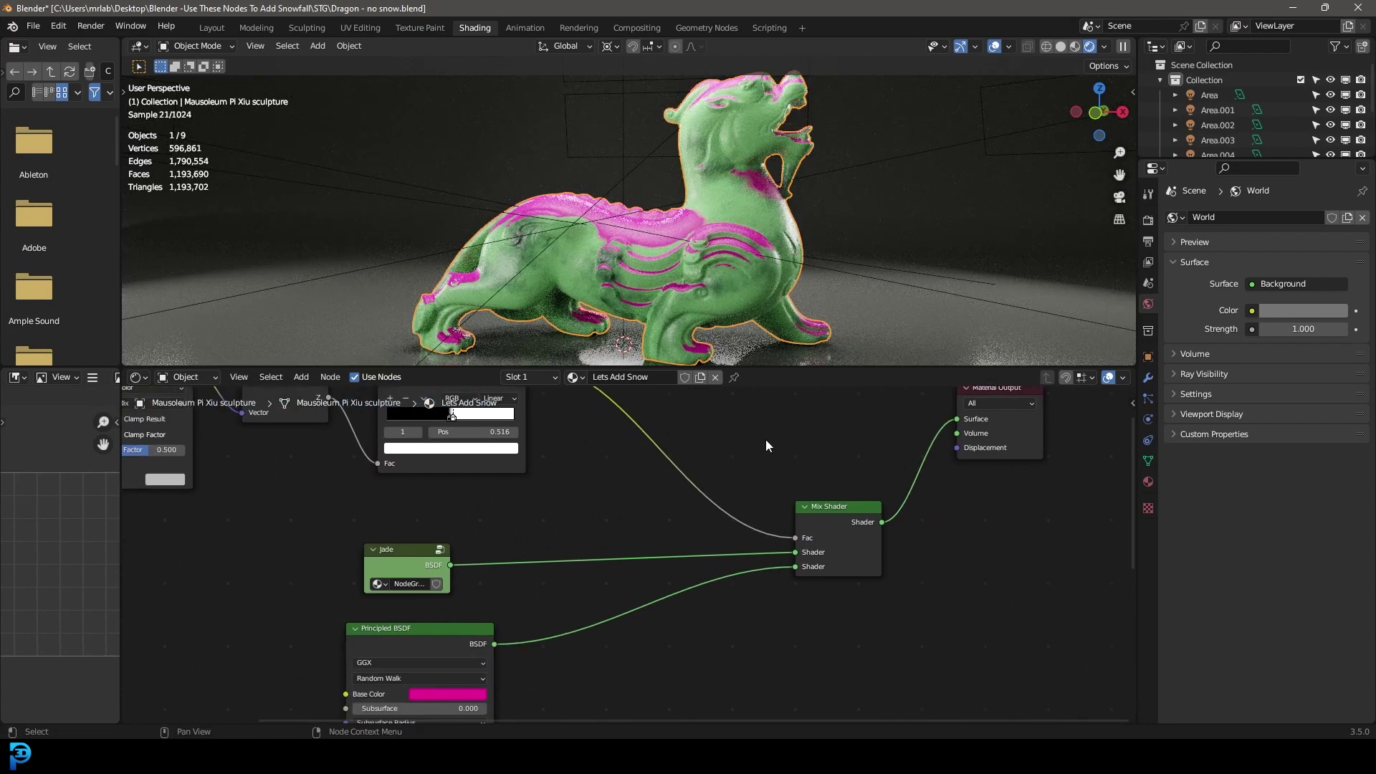
# - Nudge the Principled BSDF node and inspect the pink mask coverage on the sculpture from the top, front and right views
pyautogui.moveTo(559, 563); pyautogui.dragTo(749, 460, button='middle')
pyautogui.moveTo(587, 532)
pyautogui.mouseDown()
pyautogui.moveTo(628, 531)
pyautogui.moveTo(612, 544)
pyautogui.mouseUp()
pyautogui.moveTo(682, 212); pyautogui.dragTo(755, 206, button='middle')
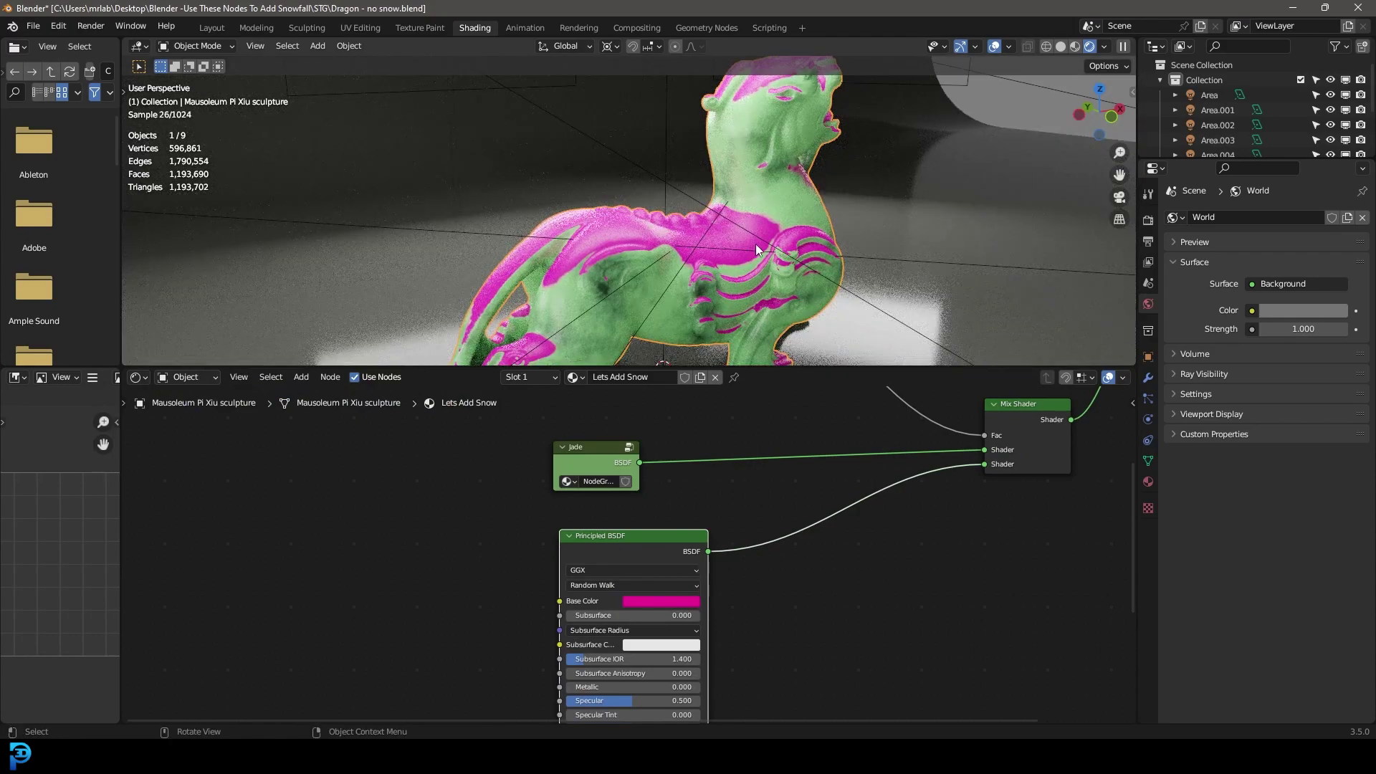
pyautogui.press('KP_7')
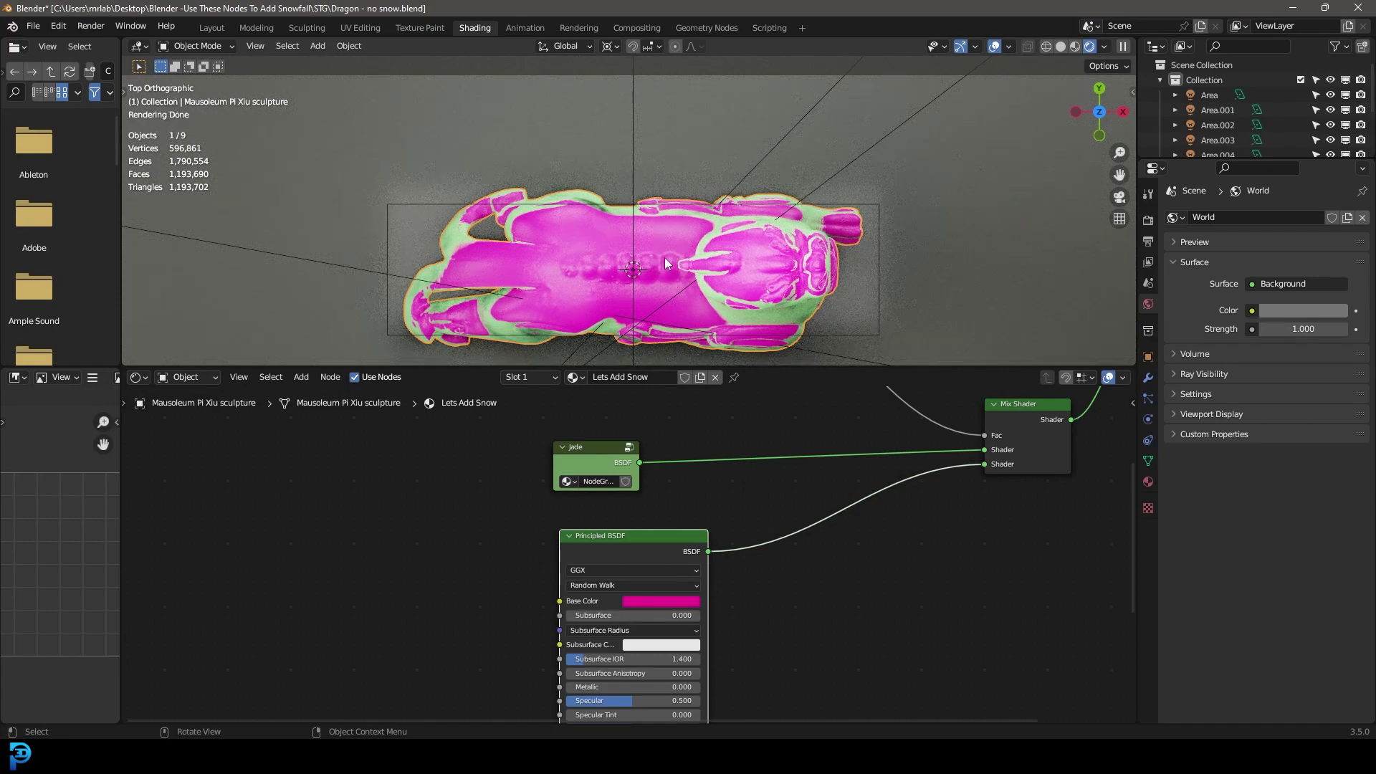
pyautogui.press('KP_1')
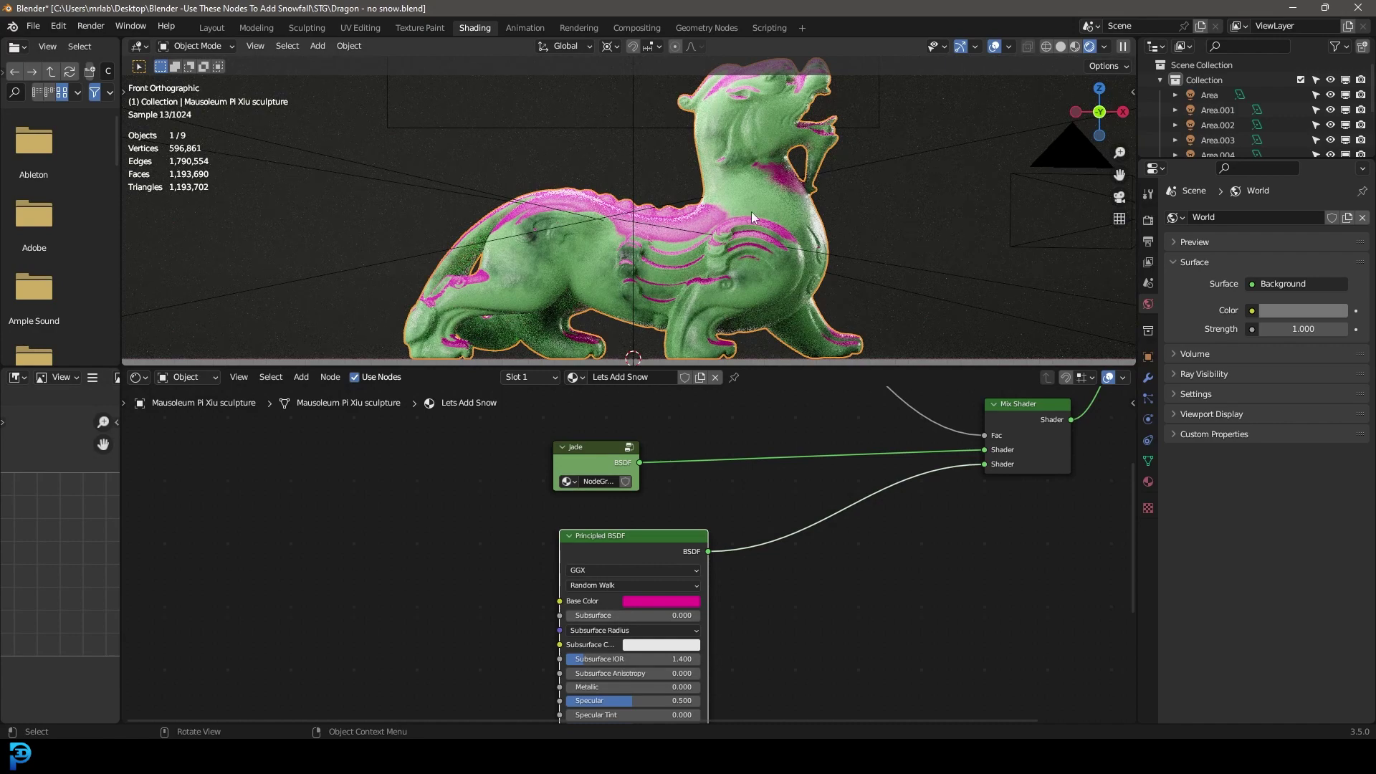
pyautogui.press('KP_3')
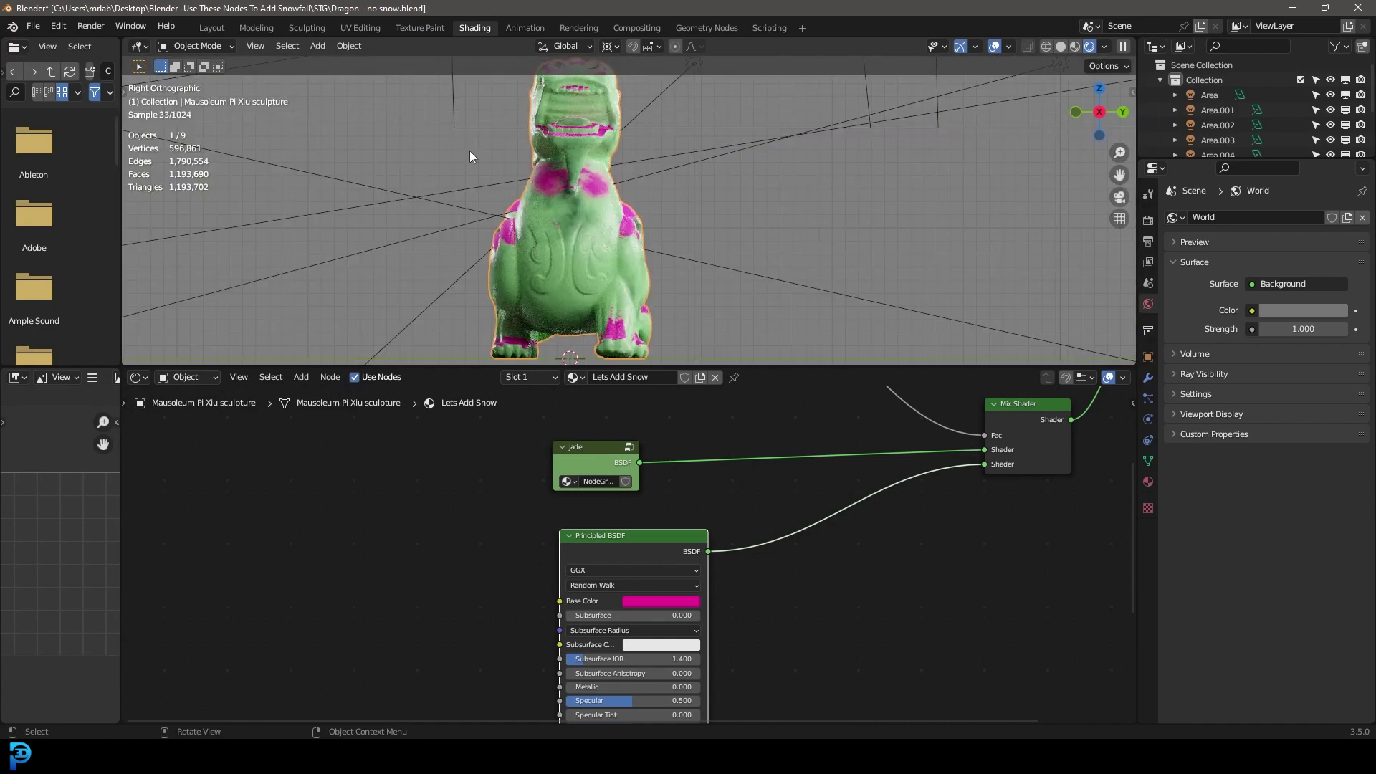
# - Change the Principled BSDF's pink base color to near-white with value 1.000 and saturation 0.098, and inspect the sculpture from above
pyautogui.press('KP_1')
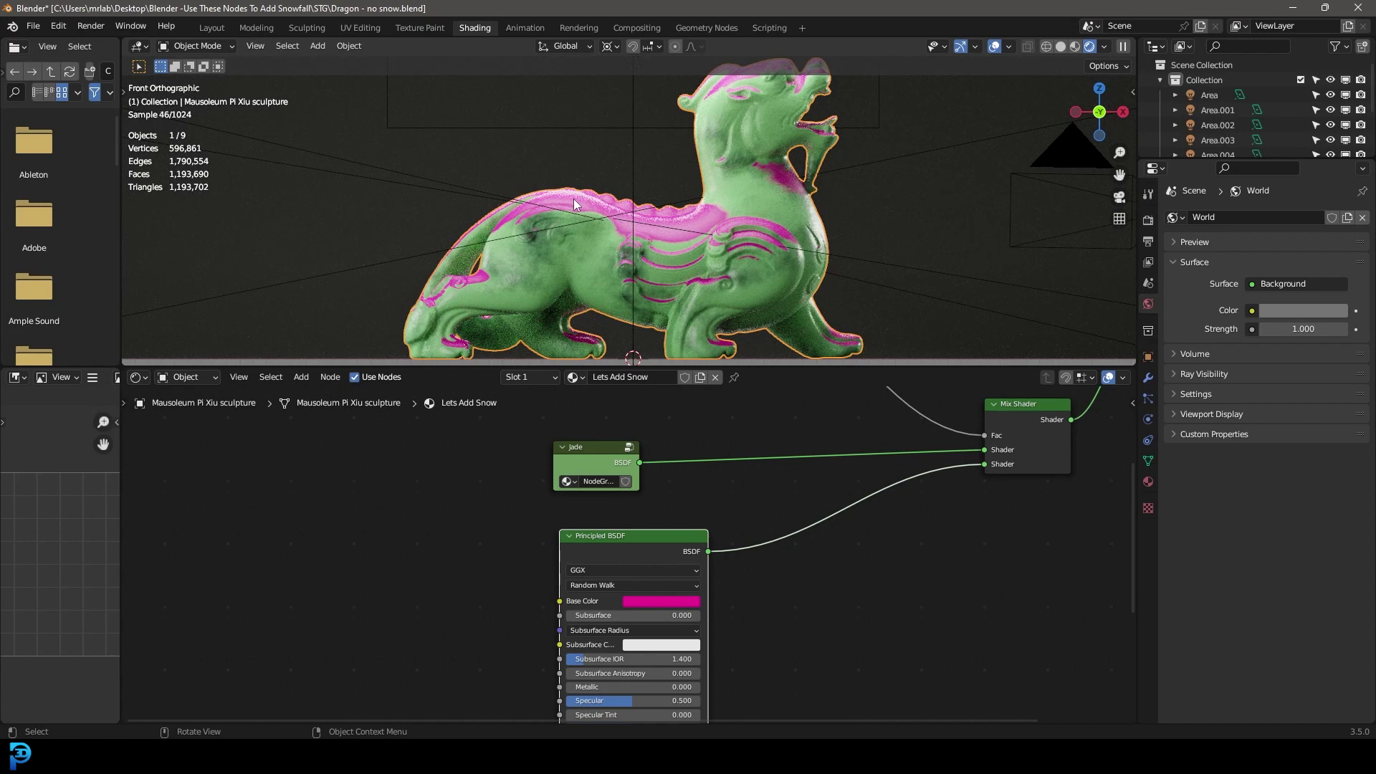
pyautogui.scroll(-1, 666, 599)
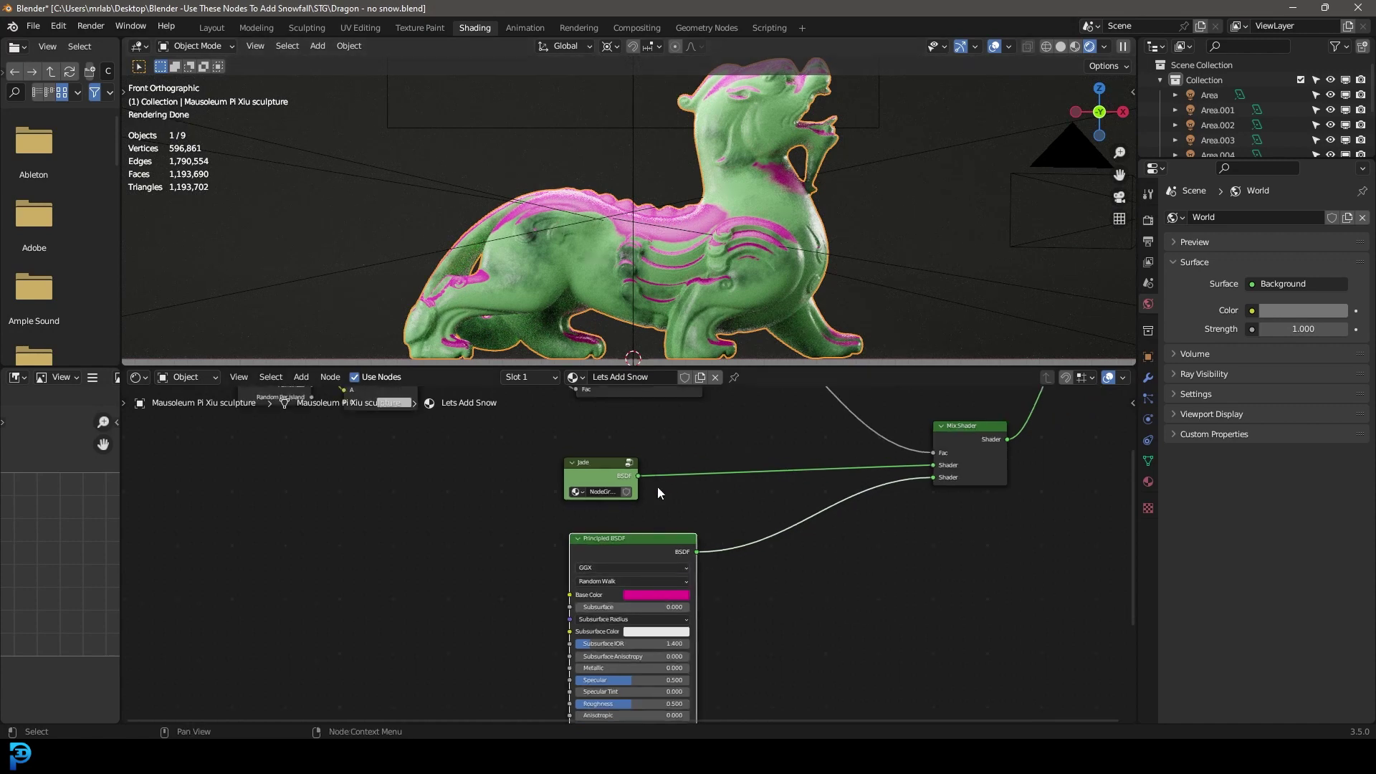
pyautogui.moveTo(594, 600); pyautogui.dragTo(611, 512, button='middle')
pyautogui.scroll(3, 611, 512)
pyautogui.click(694, 506)
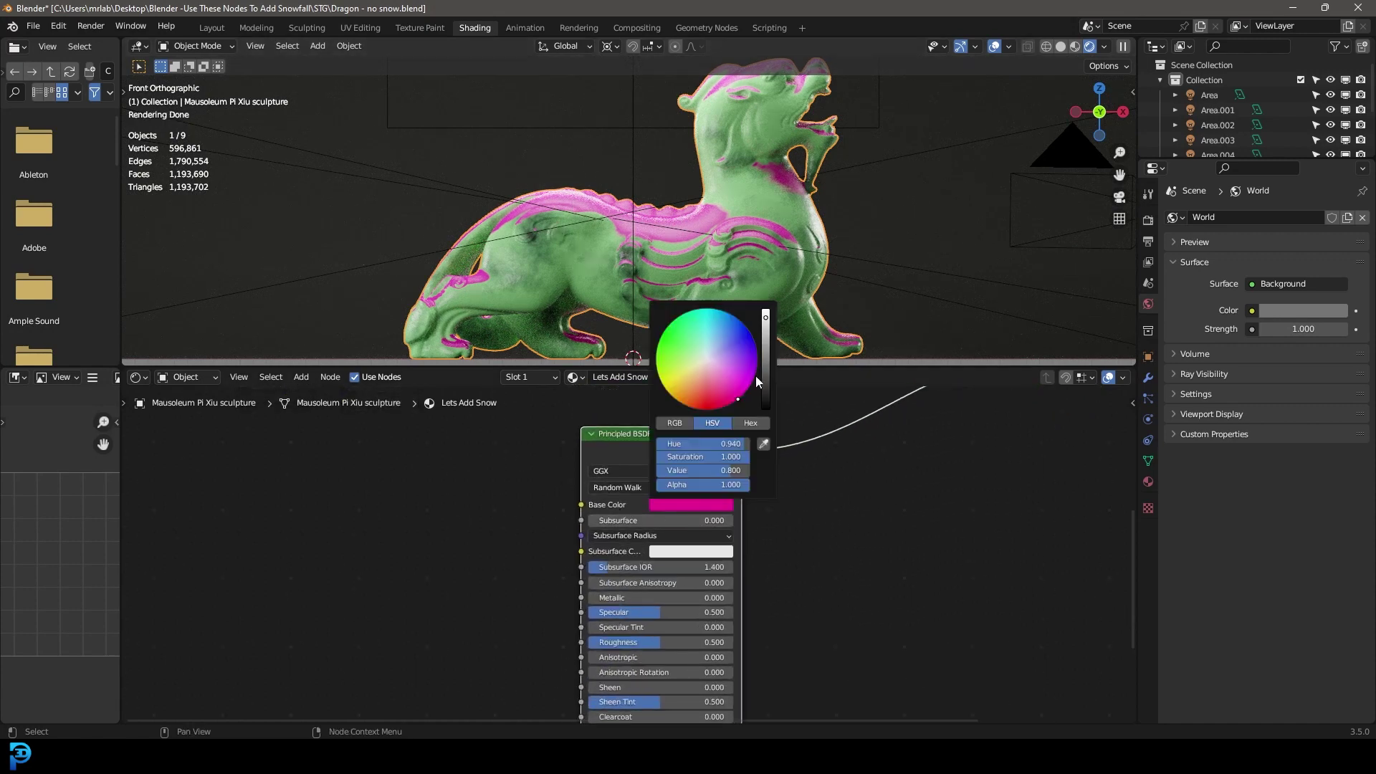
pyautogui.moveTo(765, 316); pyautogui.dragTo(765, 306)
pyautogui.click(709, 361)
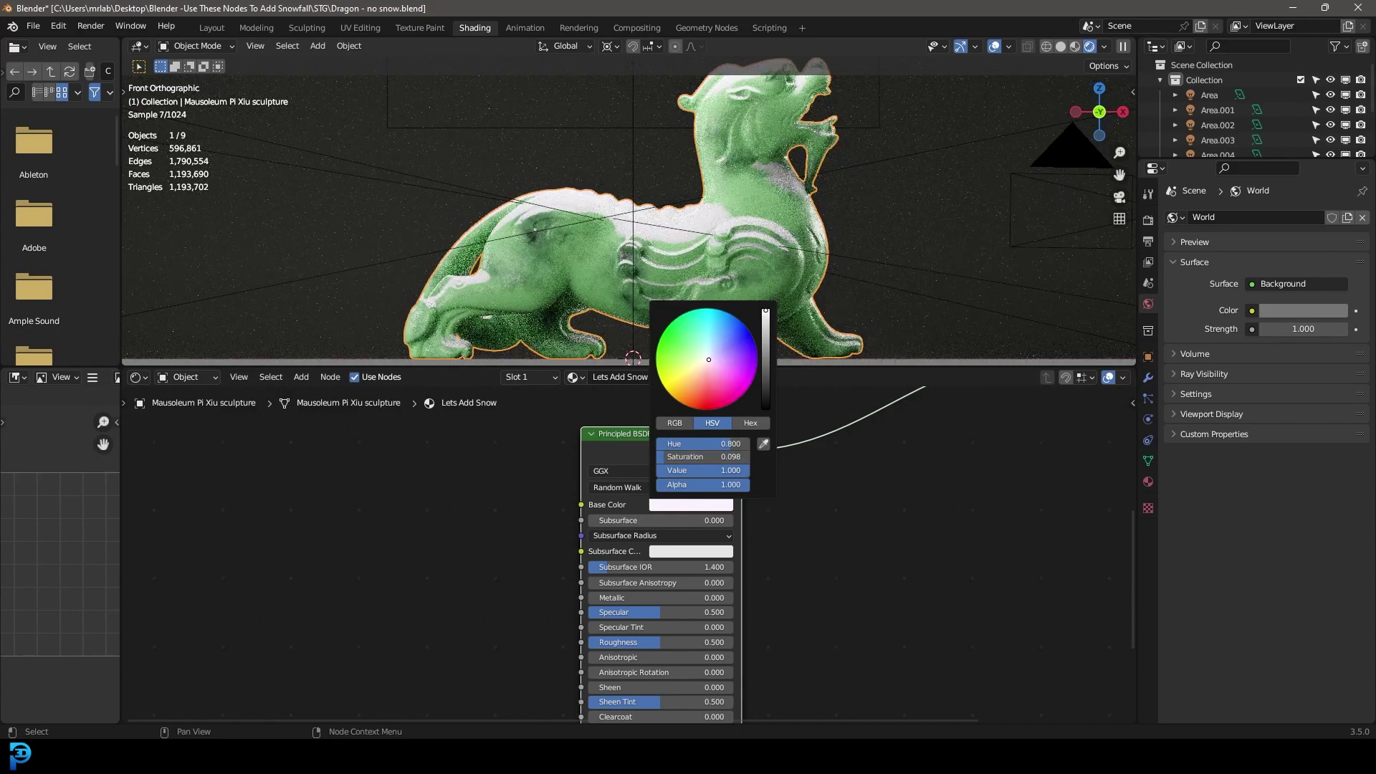
pyautogui.moveTo(762, 214); pyautogui.dragTo(707, 278, button='middle')
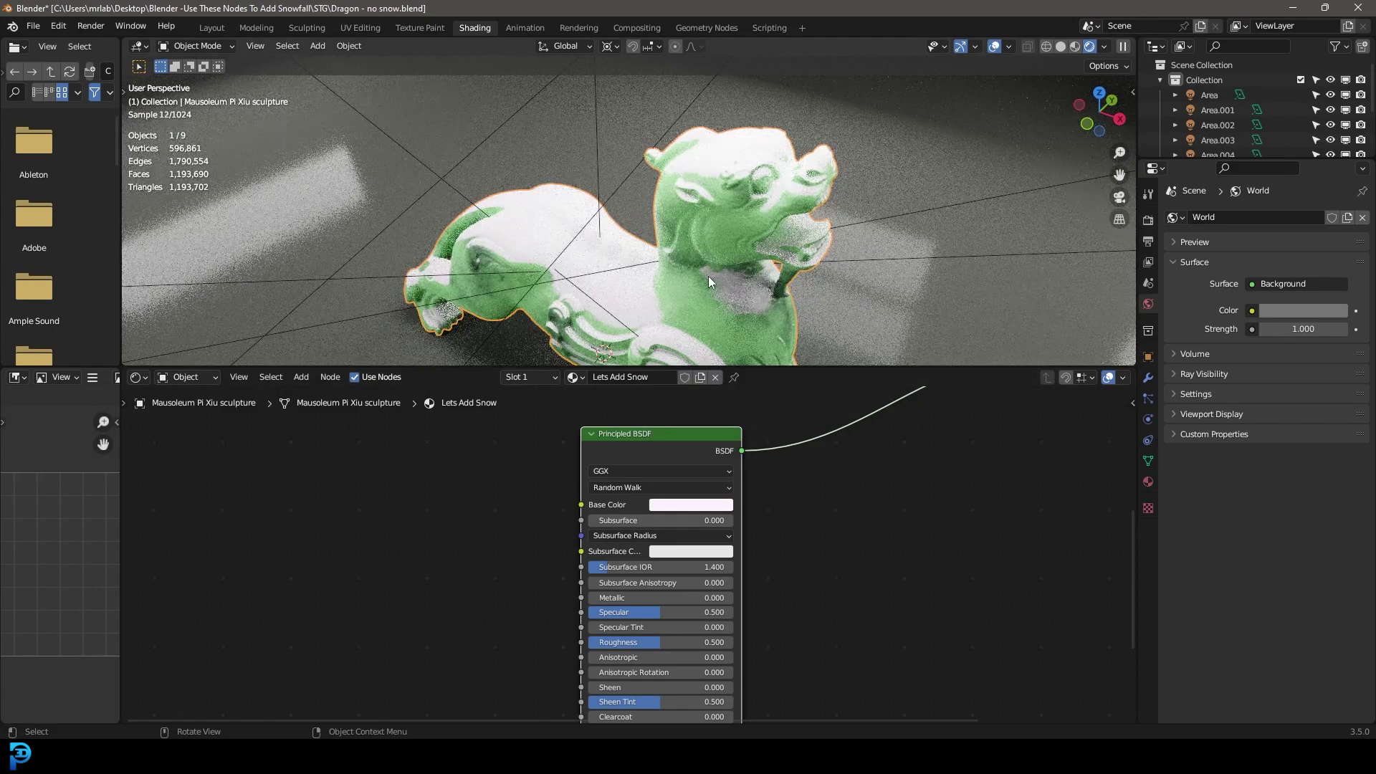
# - Add a Noise Texture node well before the Principled BSDF in the node tree
pyautogui.moveTo(434, 567); pyautogui.dragTo(615, 549, button='middle')
pyautogui.hotkey('shift', 'a')
pyautogui.write('no')
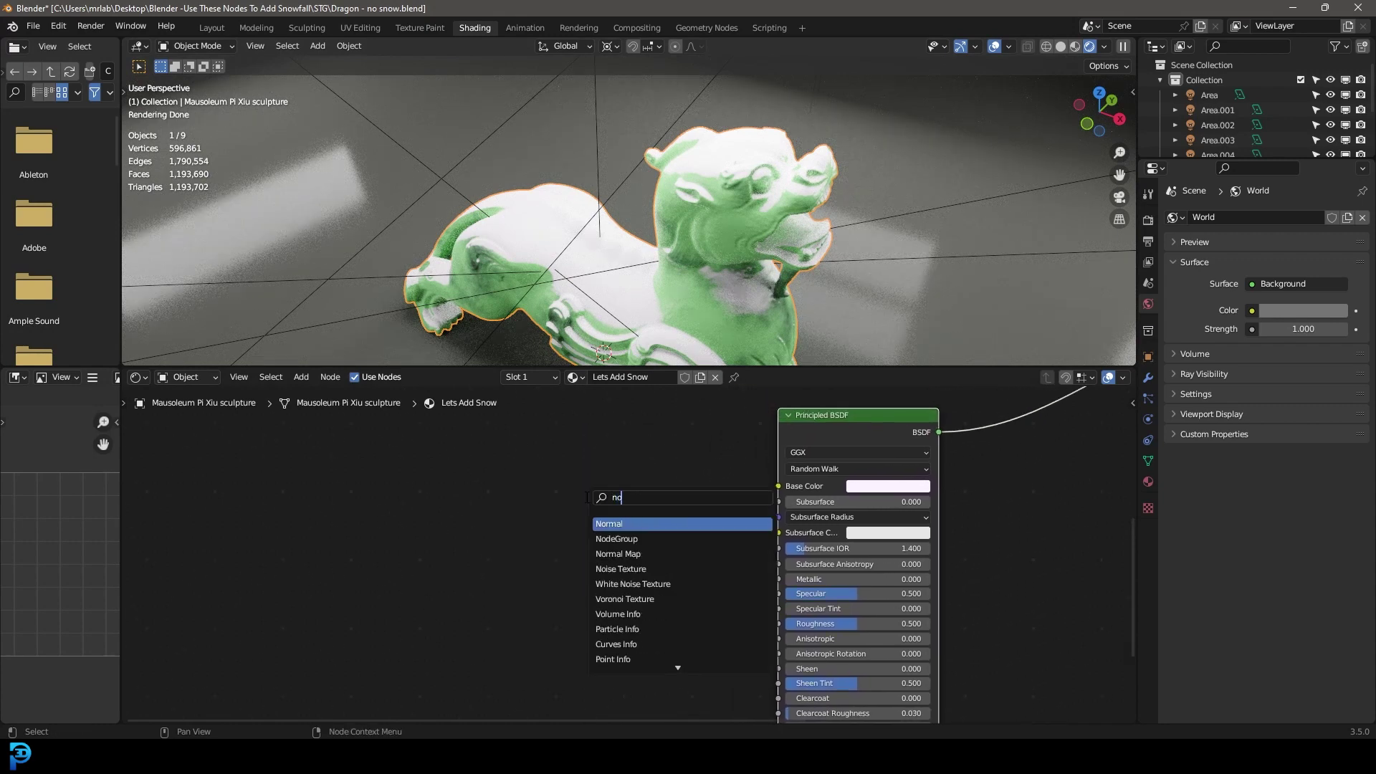
pyautogui.write('i')
pyautogui.press('Return')
pyautogui.click(619, 479)
# - Add a ColorRamp after the Noise Texture, feed the noise Color output into its Fac, and spread the two nodes apart
pyautogui.hotkey('shift', 'a')
pyautogui.write('colo')
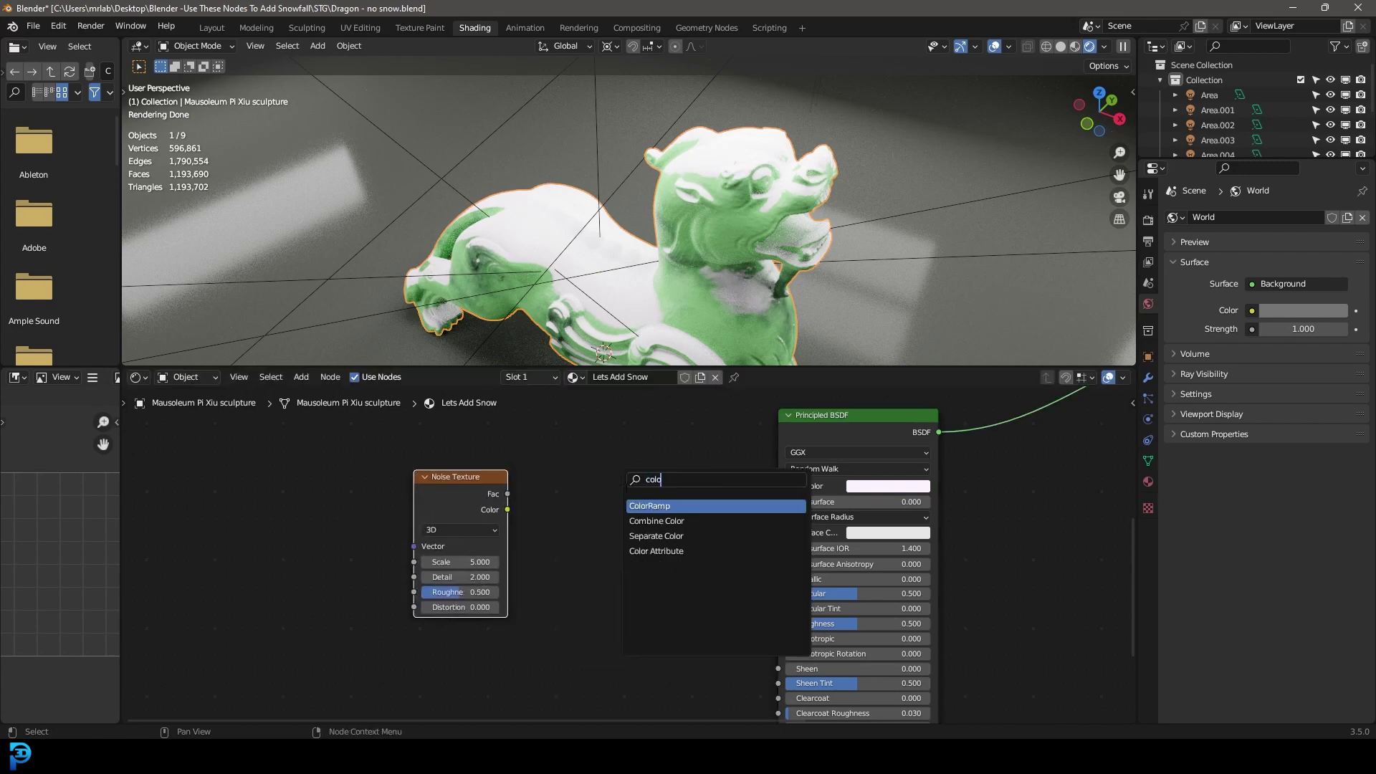
pyautogui.press('Return')
pyautogui.click(552, 475)
pyautogui.moveTo(471, 497); pyautogui.dragTo(551, 466, button='middle')
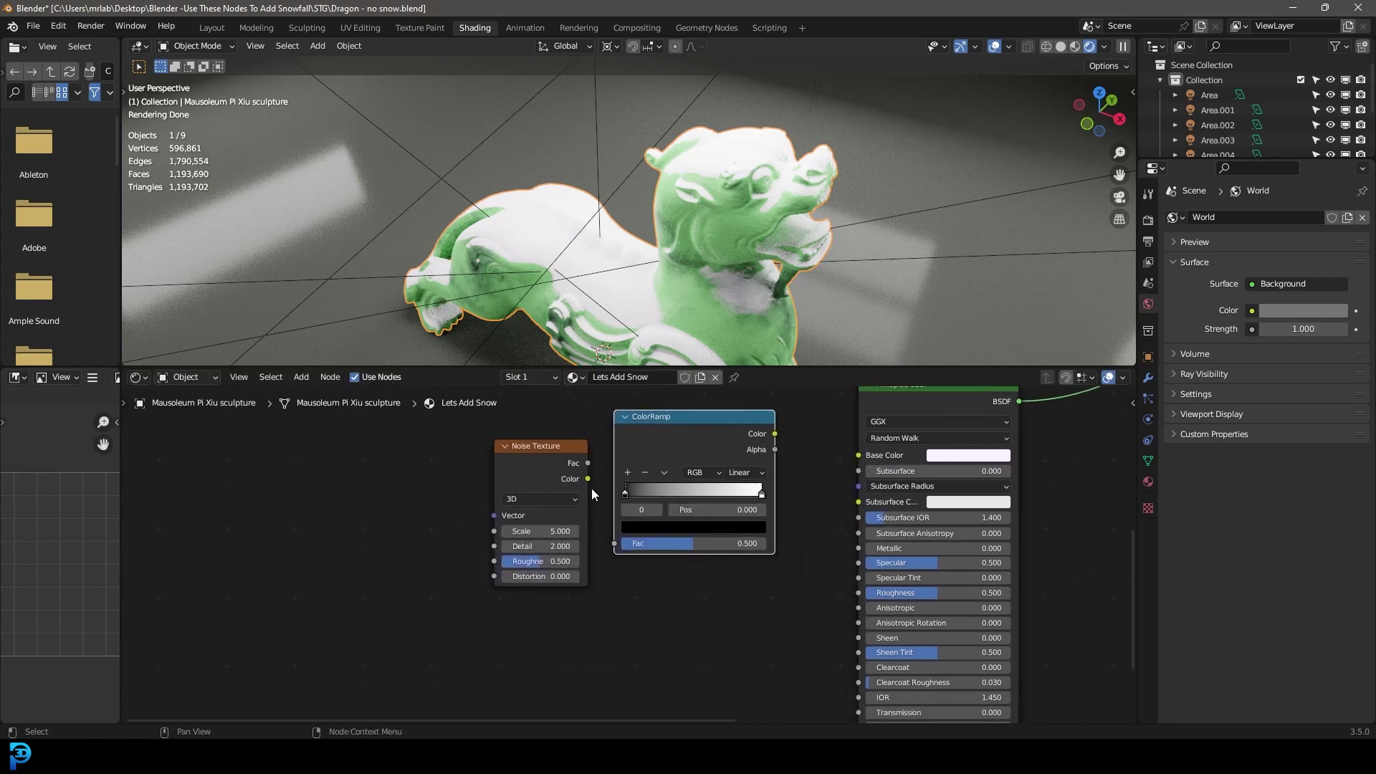
pyautogui.moveTo(588, 479); pyautogui.dragTo(615, 549)
pyautogui.moveTo(537, 459); pyautogui.dragTo(388, 474)
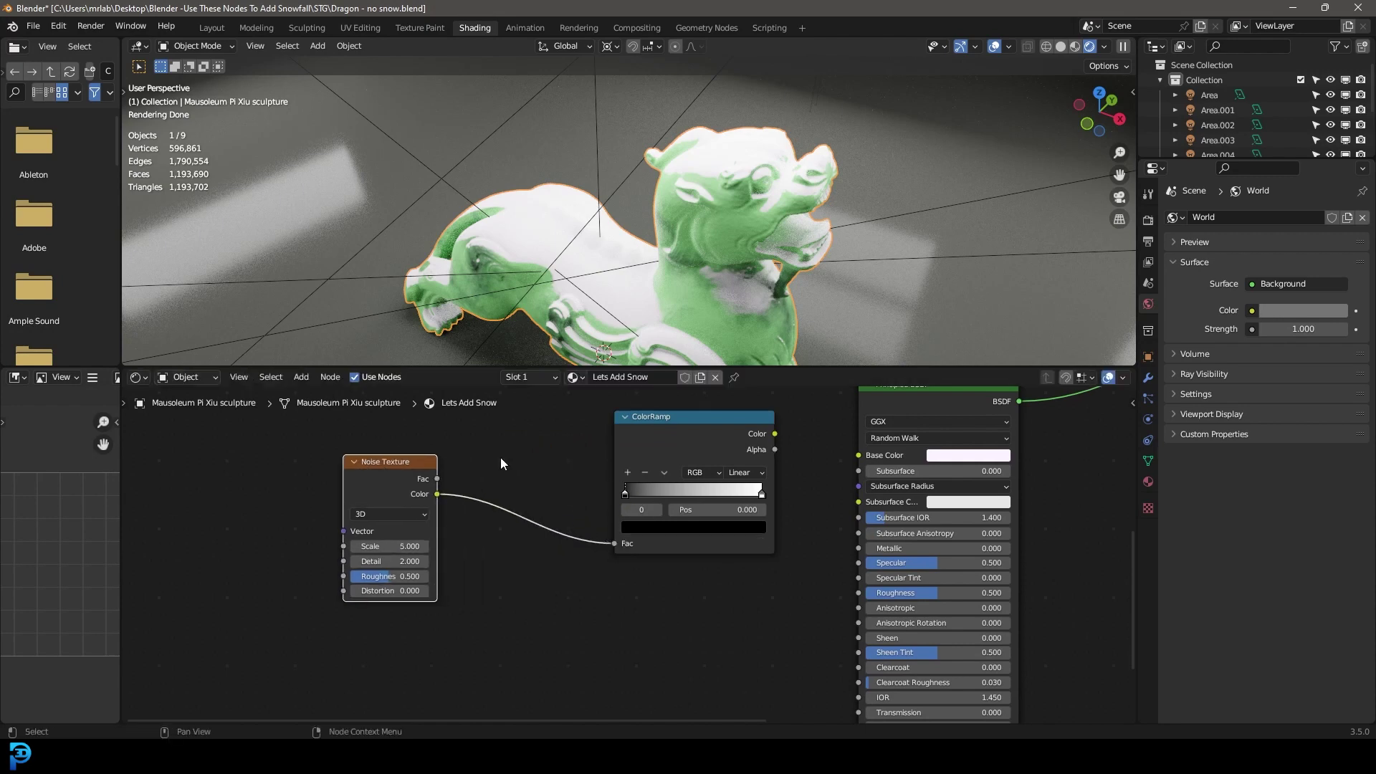
pyautogui.moveTo(661, 439); pyautogui.dragTo(563, 473)
# - Add a Bump node between the new ColorRamp and the Principled BSDF
pyautogui.scroll(-5, 722, 517)
pyautogui.moveTo(725, 519); pyautogui.dragTo(676, 433, button='middle')
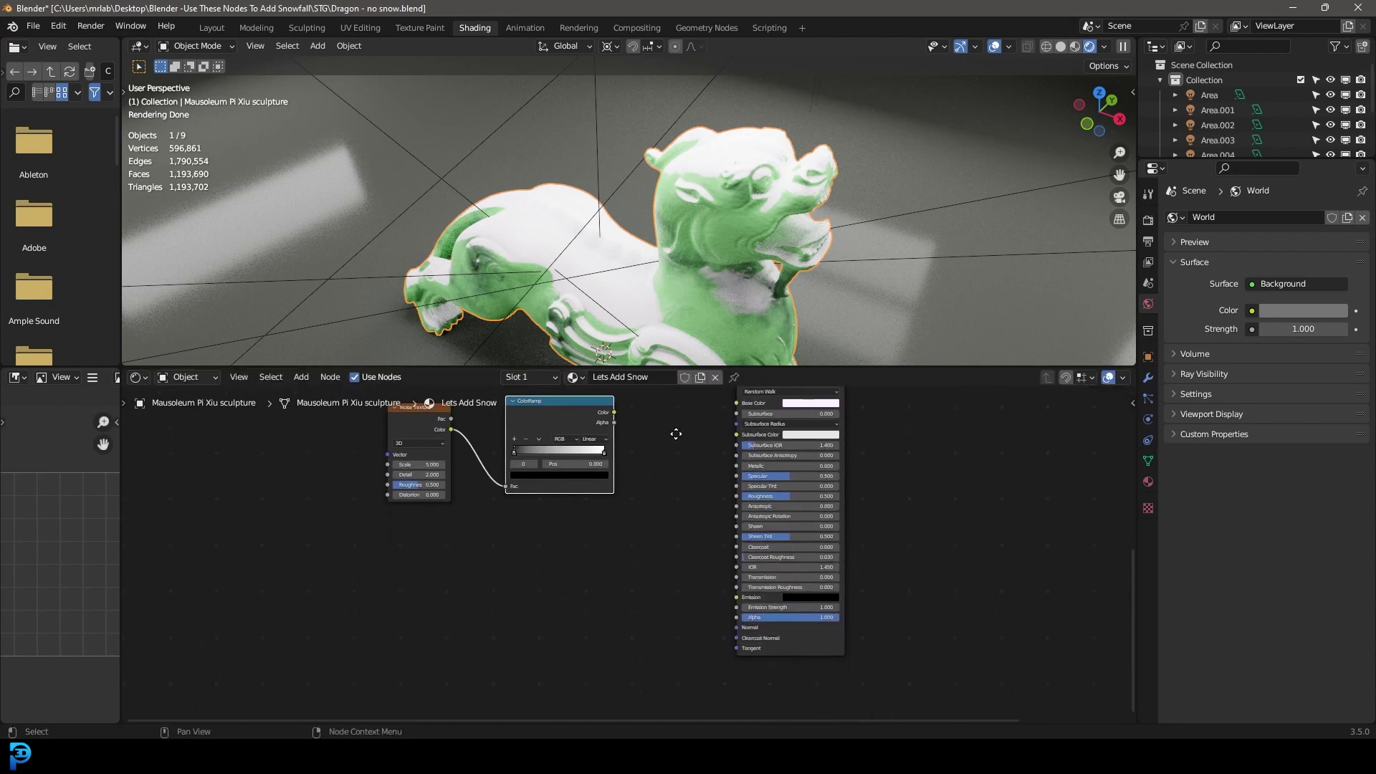
pyautogui.scroll(1, 656, 453)
pyautogui.scroll(1, 656, 459)
pyautogui.hotkey('shift', 'a')
pyautogui.write('b')
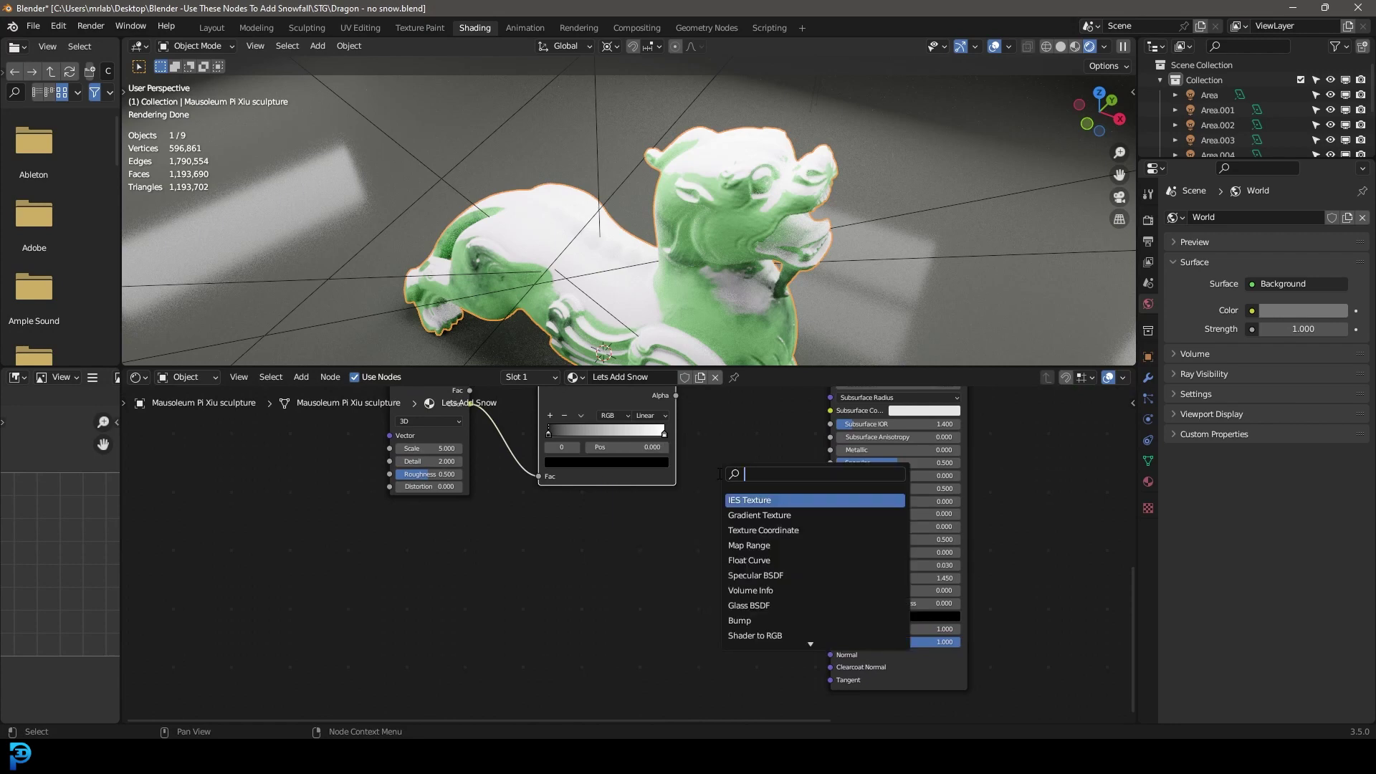
pyautogui.write('ump')
pyautogui.press('Return')
pyautogui.click(713, 443)
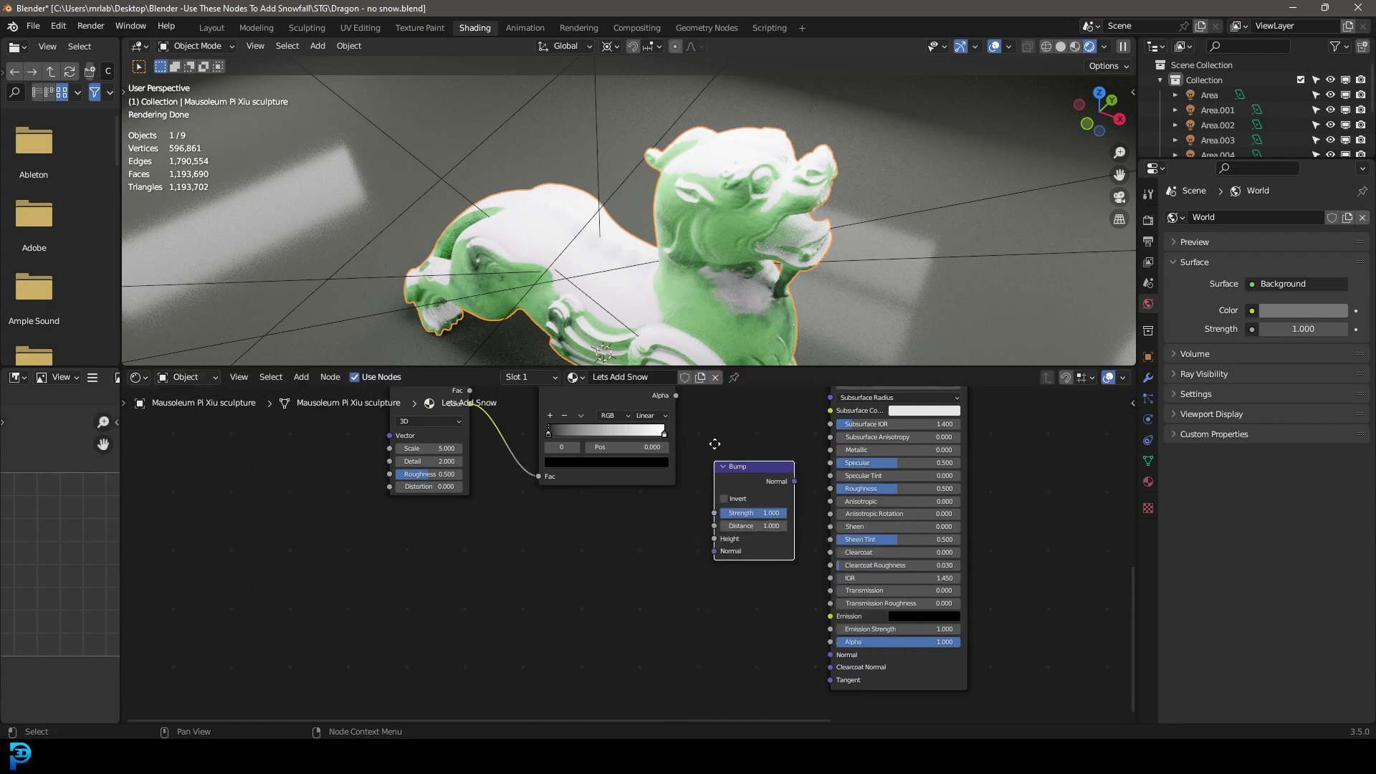
# - Connect the ColorRamp's Color output to the Bump's Height and the Bump's Normal output to the Principled BSDF's Normal
pyautogui.moveTo(713, 443); pyautogui.dragTo(659, 486, button='middle')
pyautogui.moveTo(621, 424); pyautogui.dragTo(659, 581)
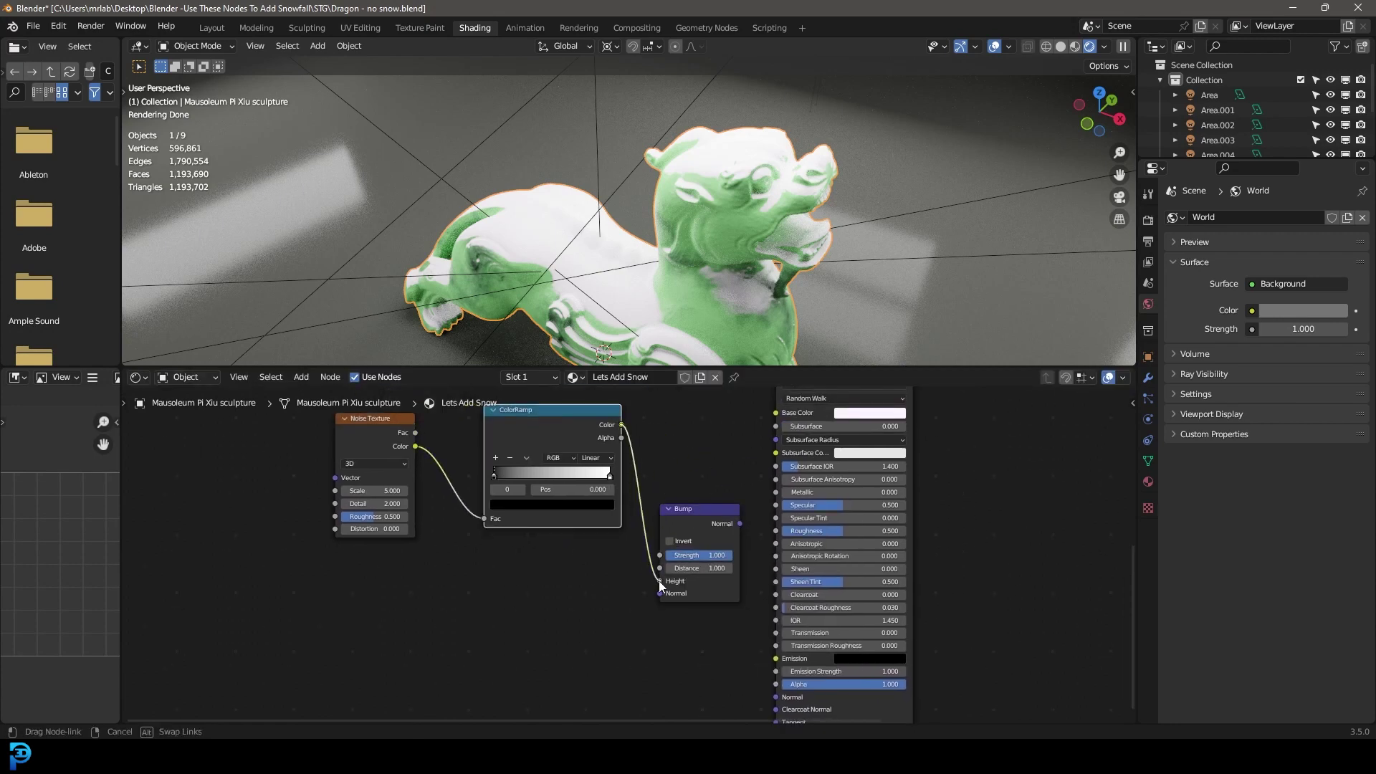
pyautogui.moveTo(740, 579); pyautogui.dragTo(664, 486, button='middle')
pyautogui.scroll(2, 668, 444)
pyautogui.moveTo(671, 396); pyautogui.dragTo(718, 616)
pyautogui.scroll(-2, 889, 545)
pyautogui.scroll(-4, 885, 499)
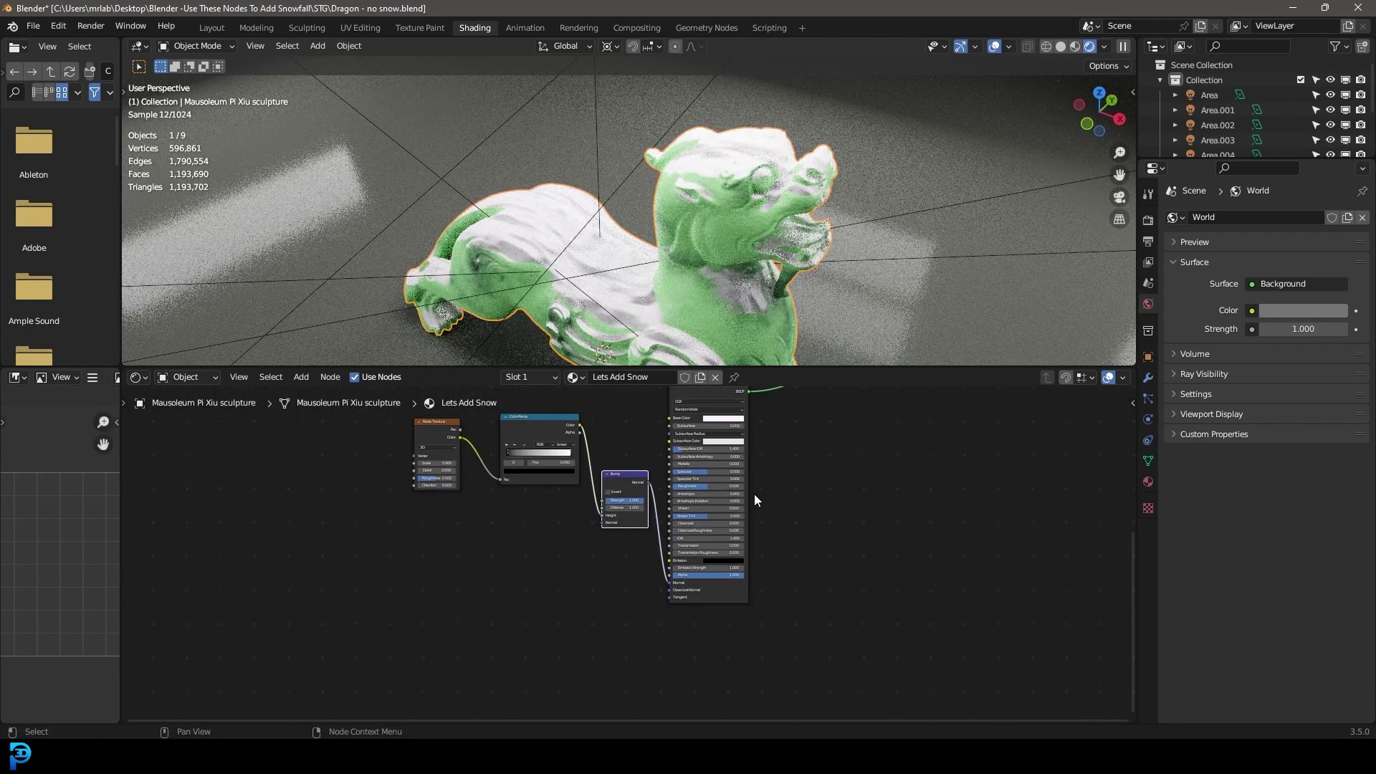
# - Set the Noise Texture's Scale to 29.300 and check the bump pattern on the sculpture's flank
pyautogui.moveTo(481, 523); pyautogui.dragTo(635, 587, button='middle')
pyautogui.scroll(5, 635, 587)
pyautogui.moveTo(543, 501); pyautogui.dragTo(611, 543, button='middle')
pyautogui.scroll(3, 618, 546)
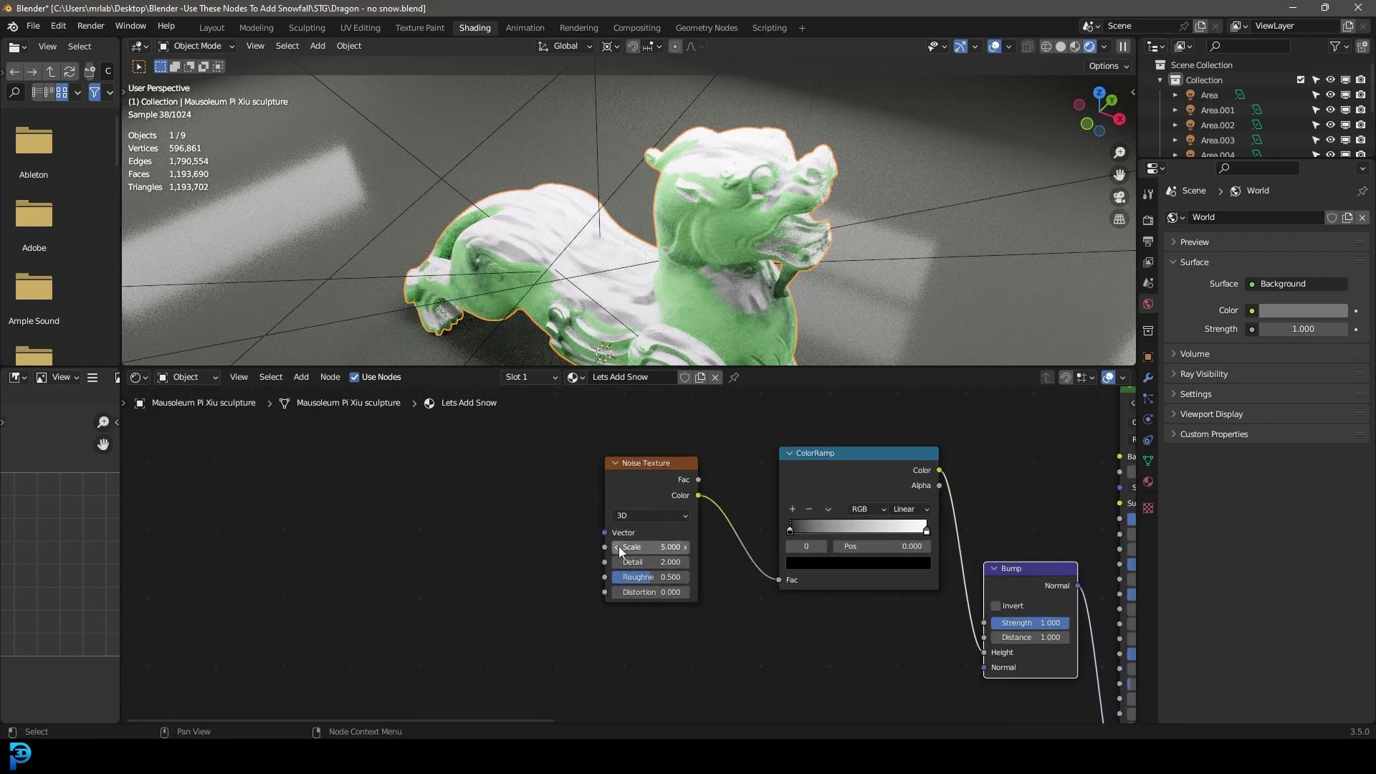
pyautogui.moveTo(645, 545); pyautogui.dragTo(736, 545)
pyautogui.moveTo(638, 544); pyautogui.dragTo(701, 544)
pyautogui.scroll(3, 617, 249)
pyautogui.moveTo(618, 250); pyautogui.dragTo(702, 228, button='middle')
pyautogui.scroll(-5, 703, 228)
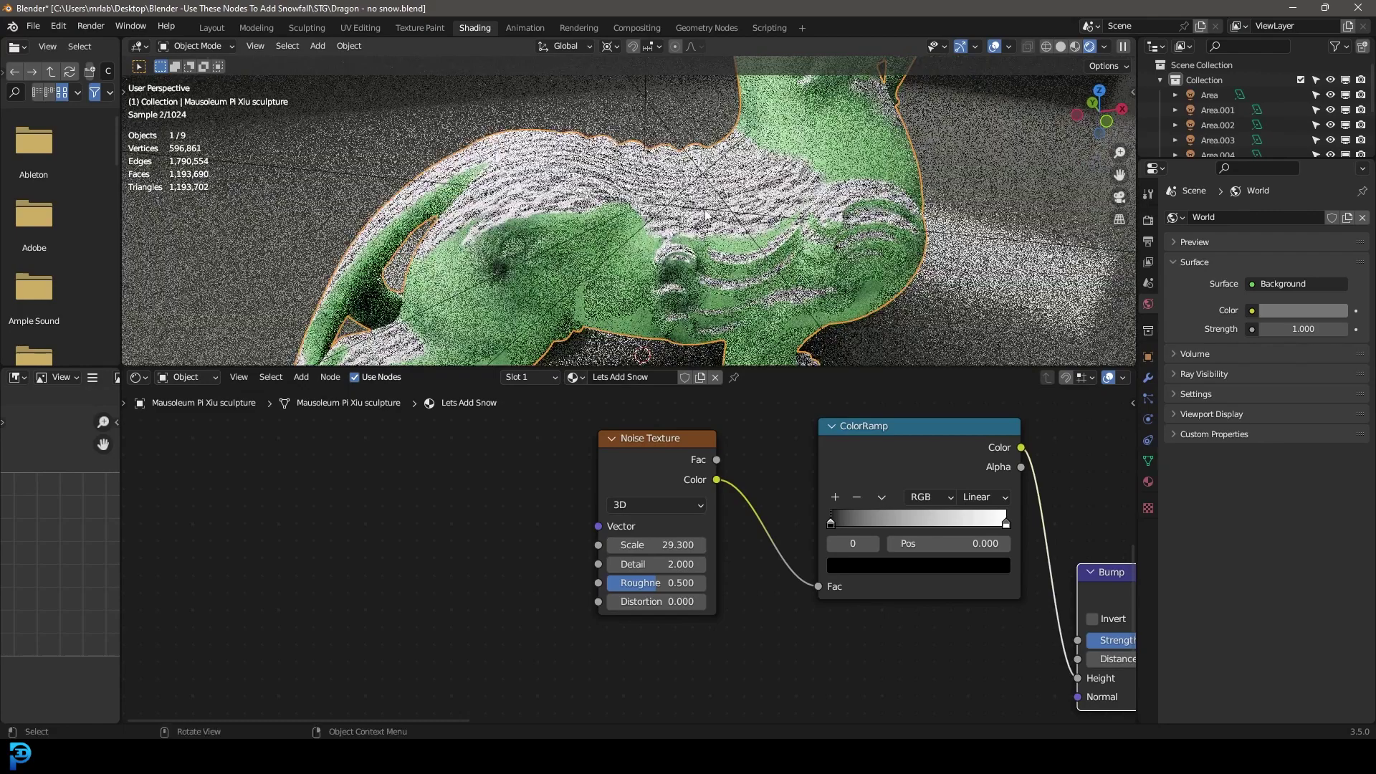
# - Look through the camera and limit rendering to a region around the sculpture's back, viewed up close
pyautogui.press('KP_0')
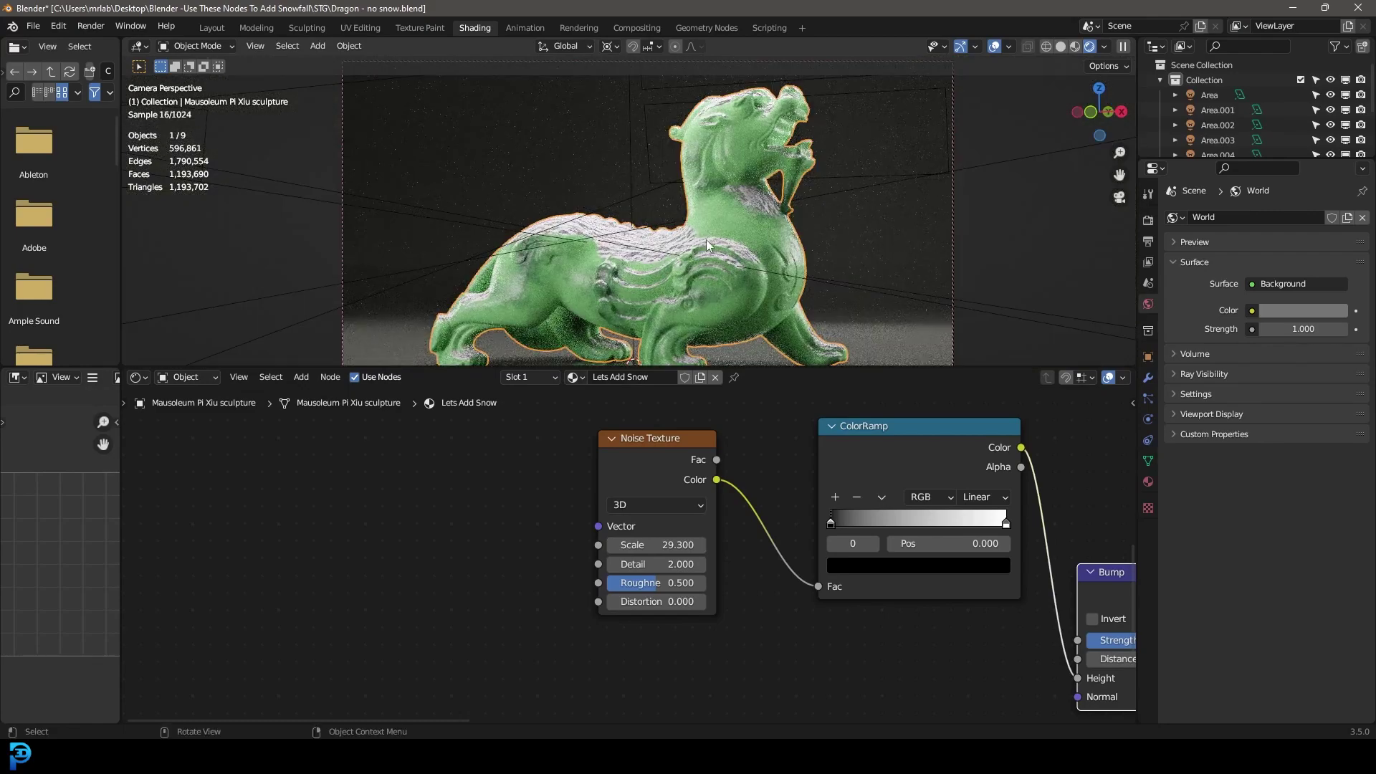
pyautogui.hotkey('ctrl', 'b')
pyautogui.moveTo(550, 170); pyautogui.dragTo(812, 283)
pyautogui.scroll(5, 668, 231)
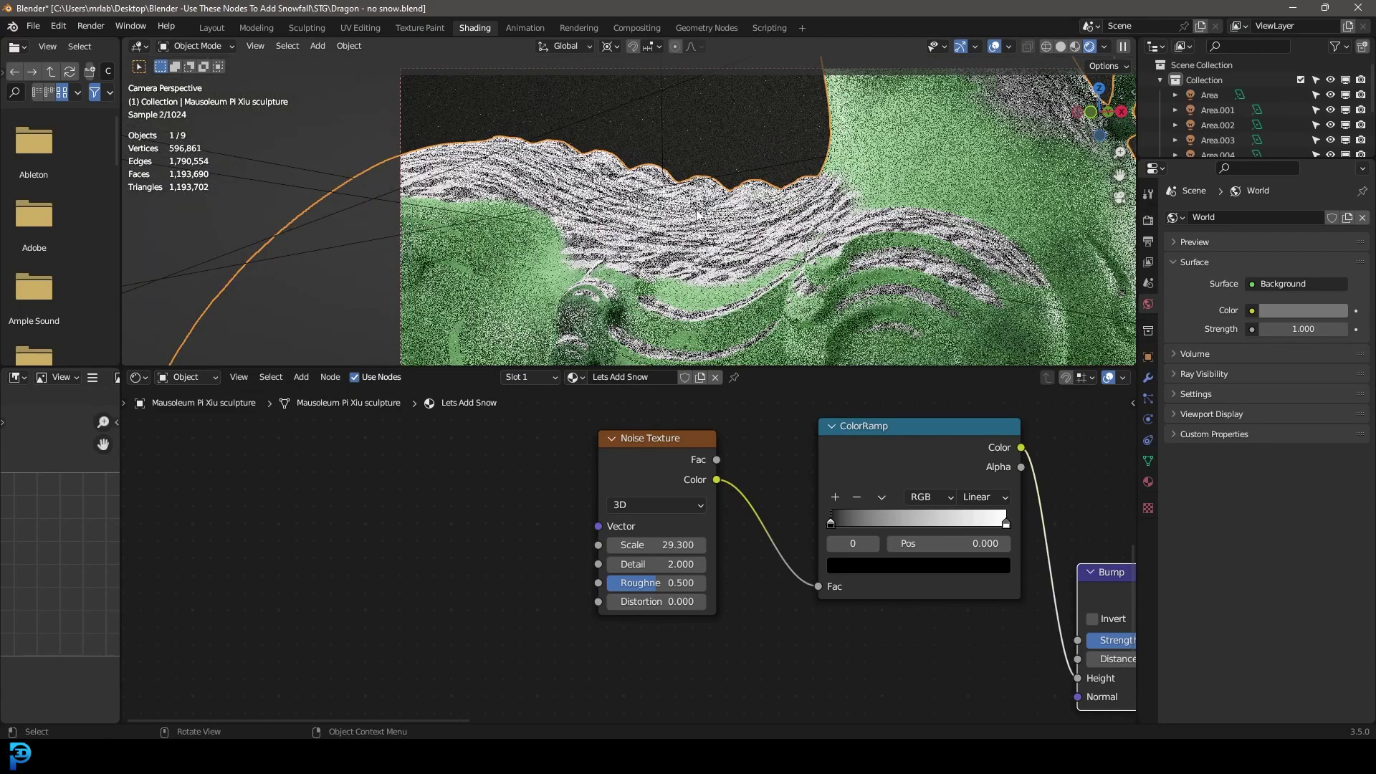
# - Set the Noise Texture's Detail to 15.000 and its Roughness to 0.836
pyautogui.scroll(2, 616, 520)
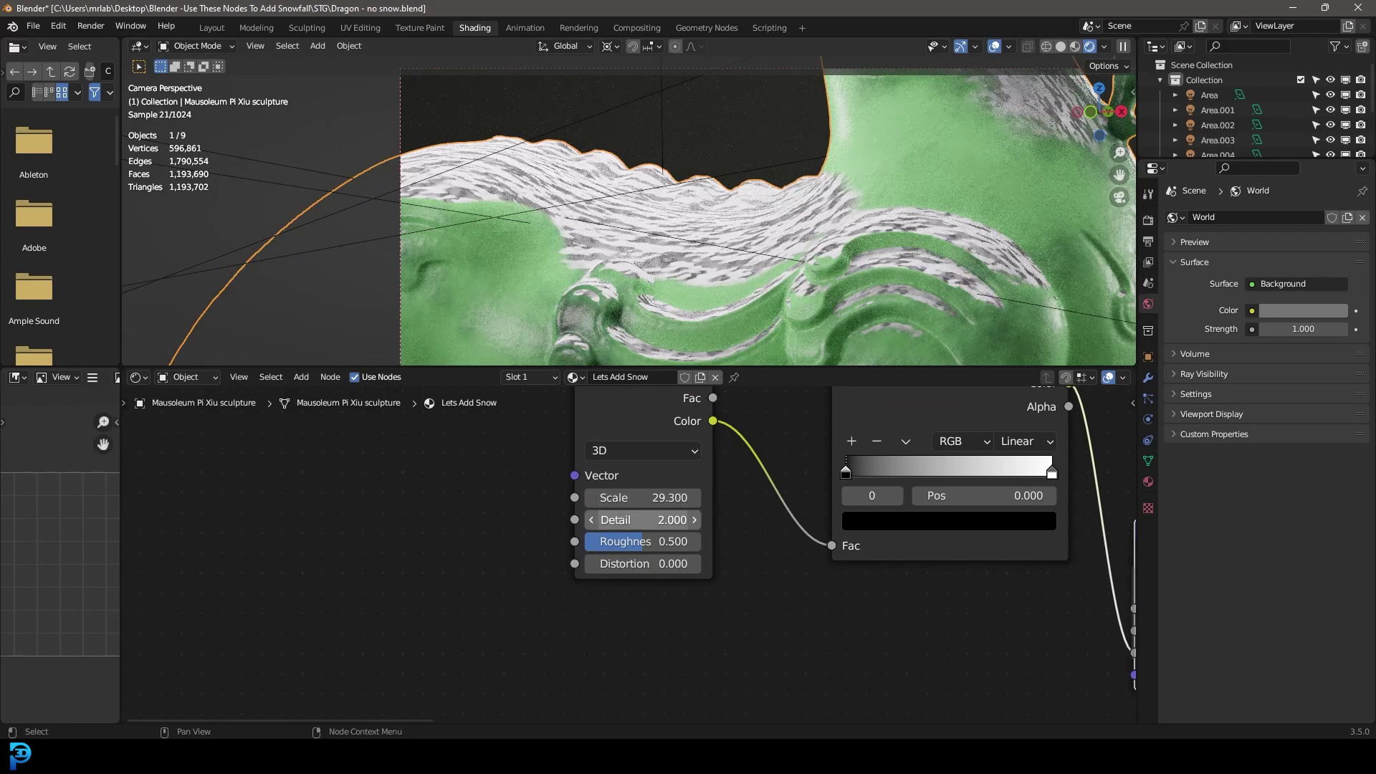
pyautogui.moveTo(643, 520); pyautogui.dragTo(674, 542)
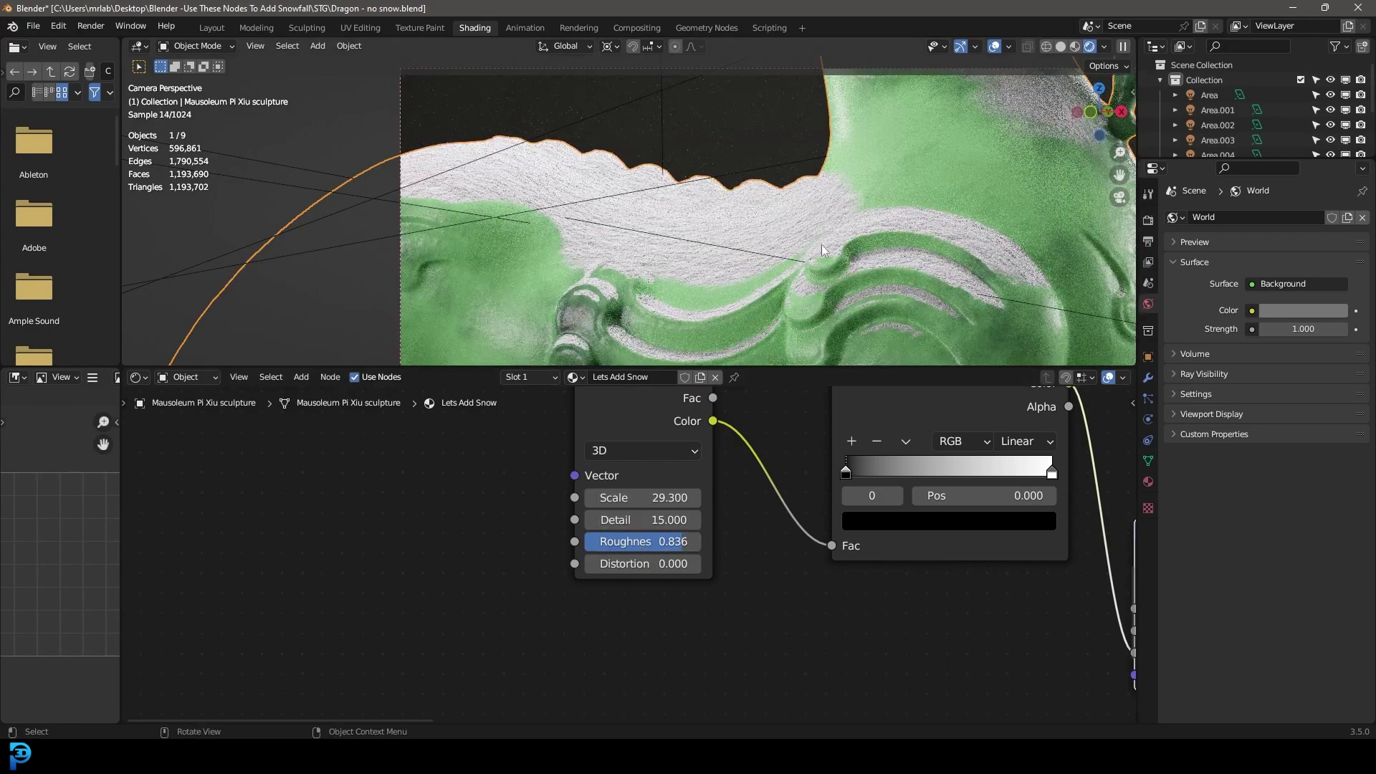
# - Set the Principled BSDF's Roughness to 0.224 and the Bump node's Strength to 0.402
pyautogui.scroll(-4, 876, 531)
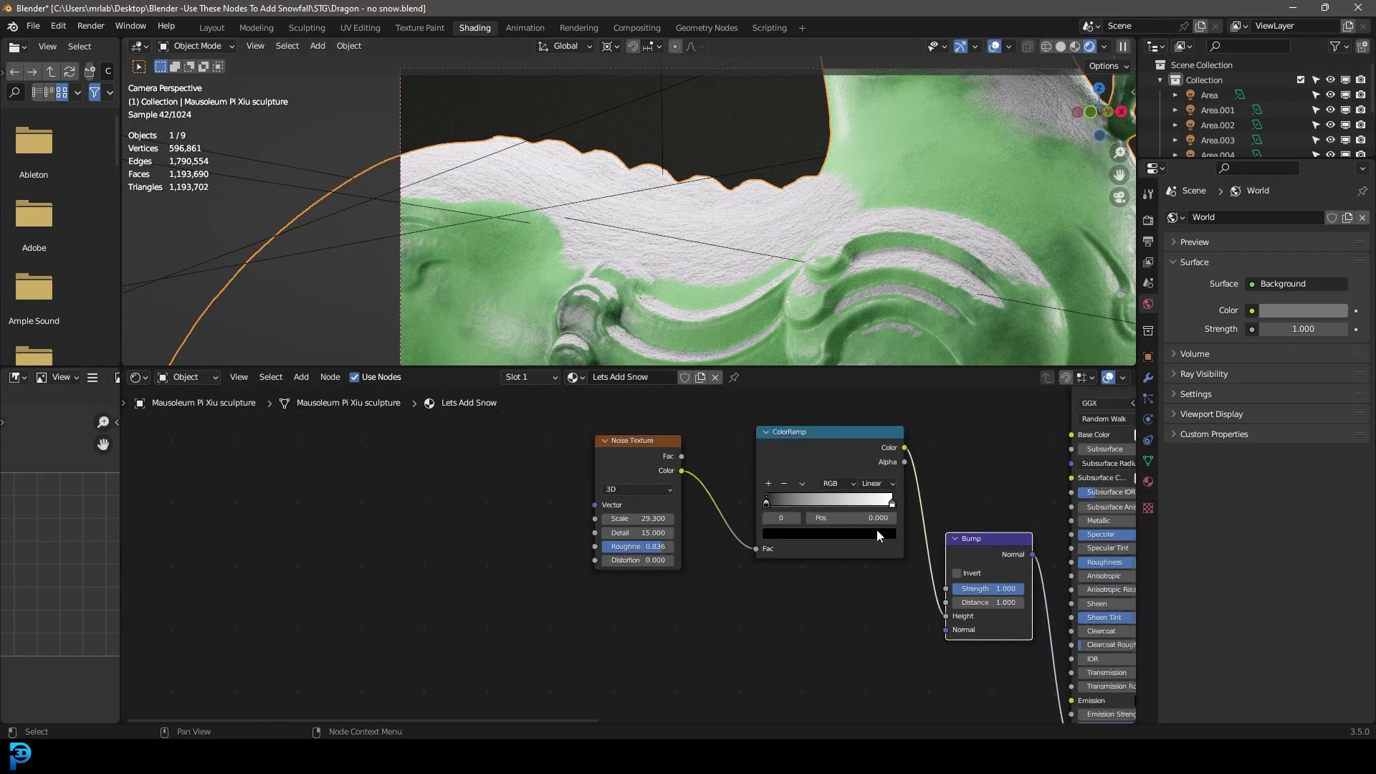
pyautogui.scroll(2, 753, 608)
pyautogui.moveTo(810, 579); pyautogui.dragTo(767, 579)
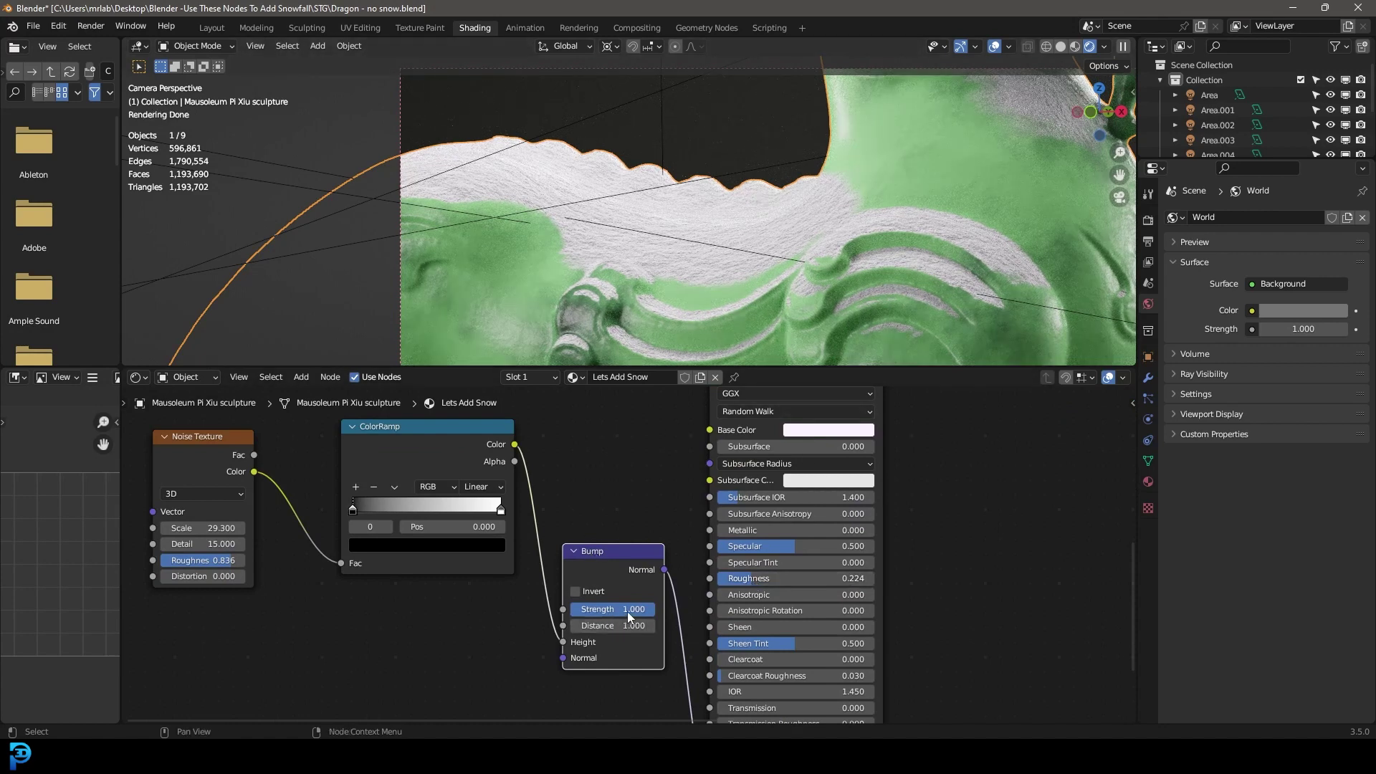
pyautogui.moveTo(628, 614); pyautogui.dragTo(578, 609)
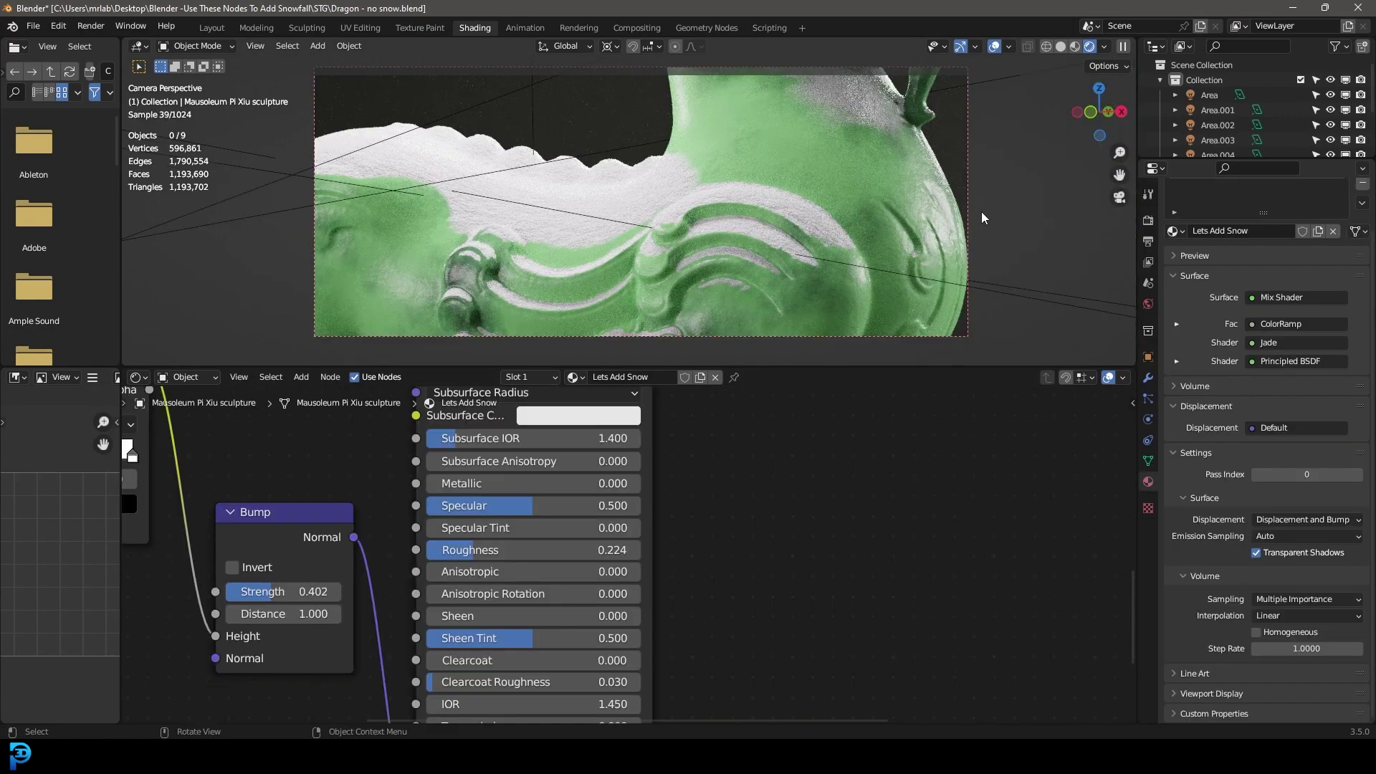
# - Expand the render region to cover the entire camera frame
pyautogui.scroll(-6, 982, 212)
pyautogui.hotkey('ctrl', 'b')
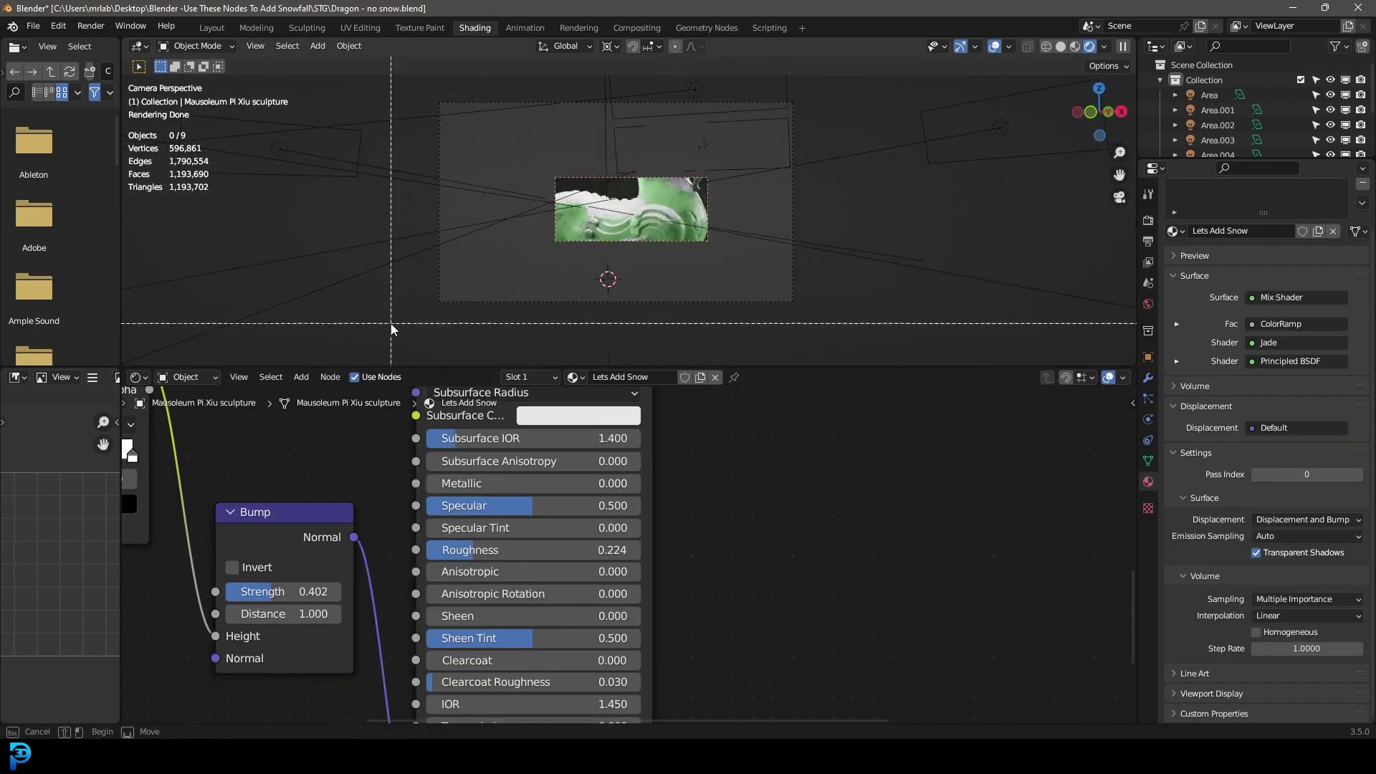
pyautogui.moveTo(391, 324); pyautogui.dragTo(884, 64)
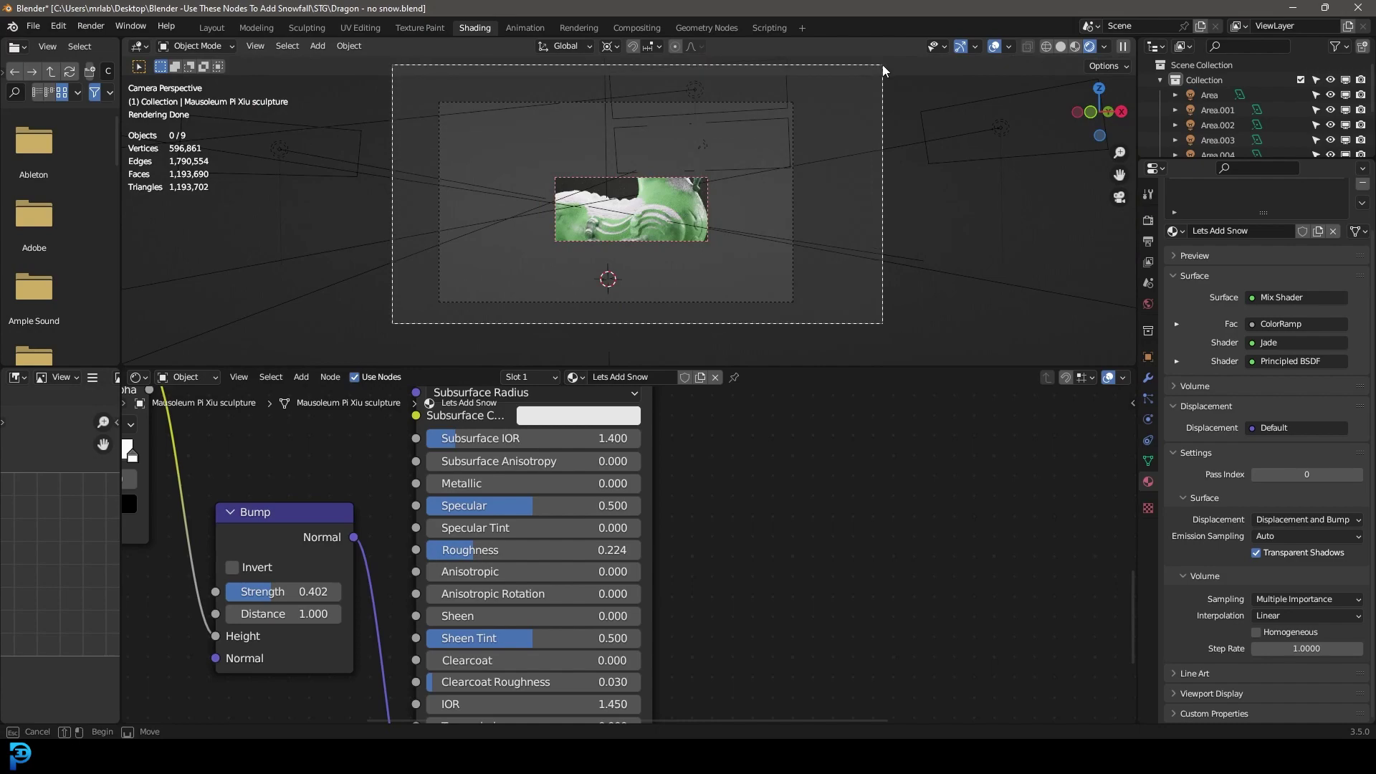
pyautogui.scroll(2, 785, 149)
# - Save the file with the viewport in Solid shading and return to Rendered shading
pyautogui.press('z')
pyautogui.click(888, 149)
pyautogui.hotkey('ctrl', 's')
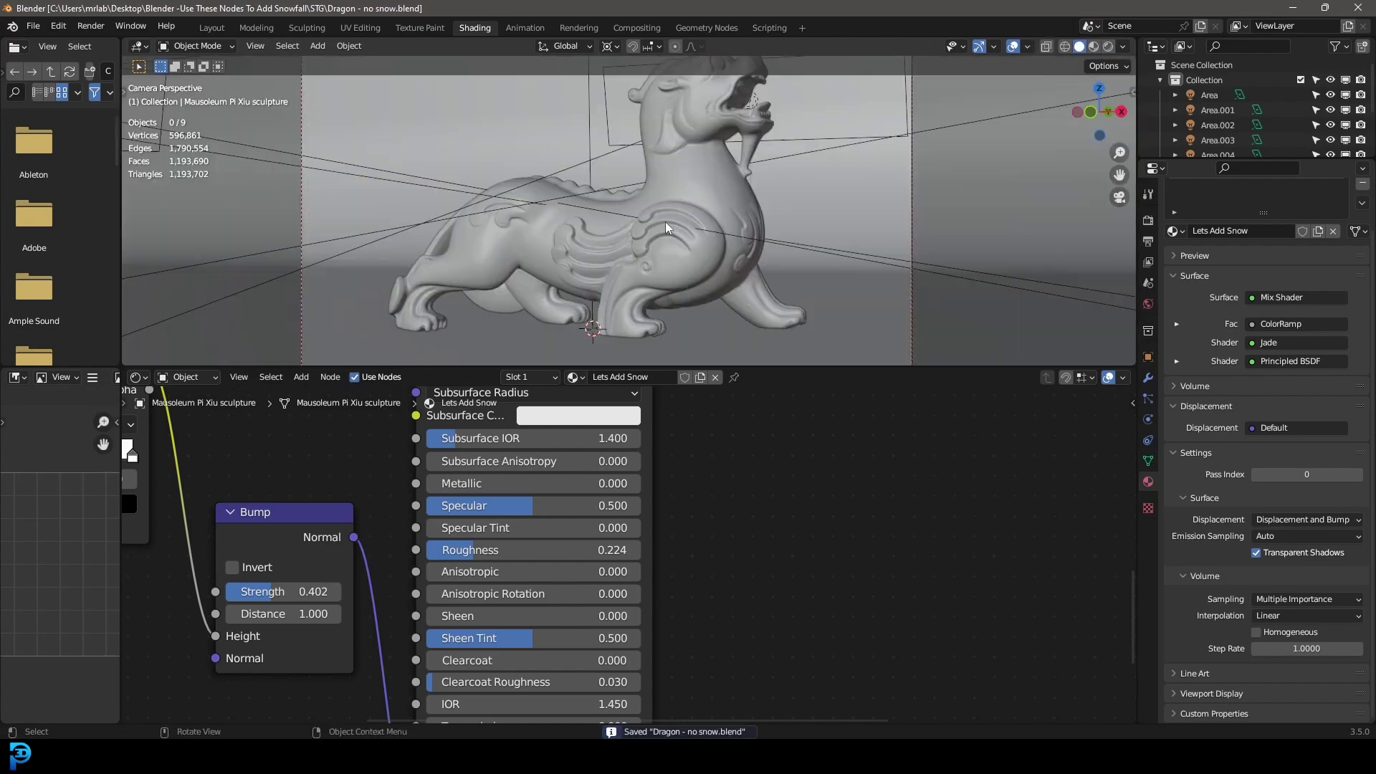
pyautogui.press('z')
pyautogui.click(678, 228)
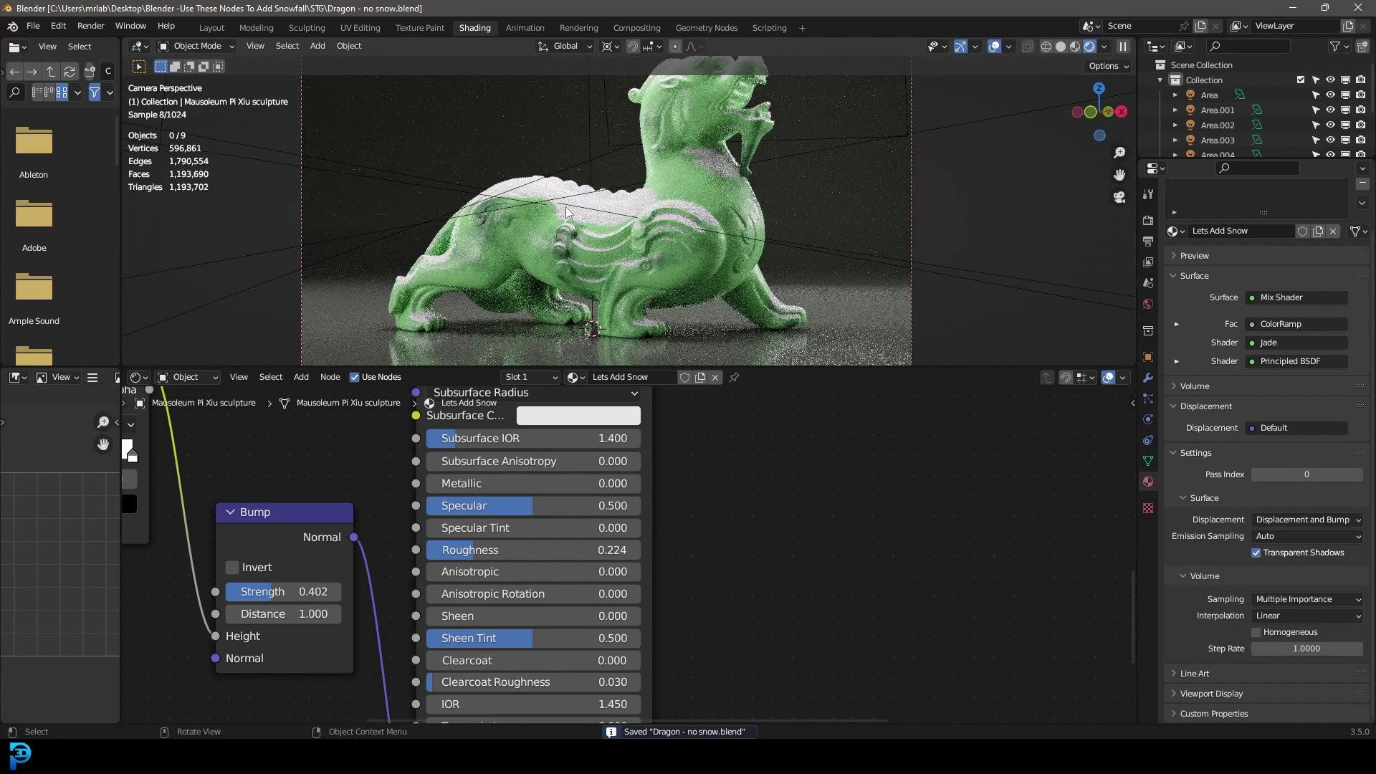